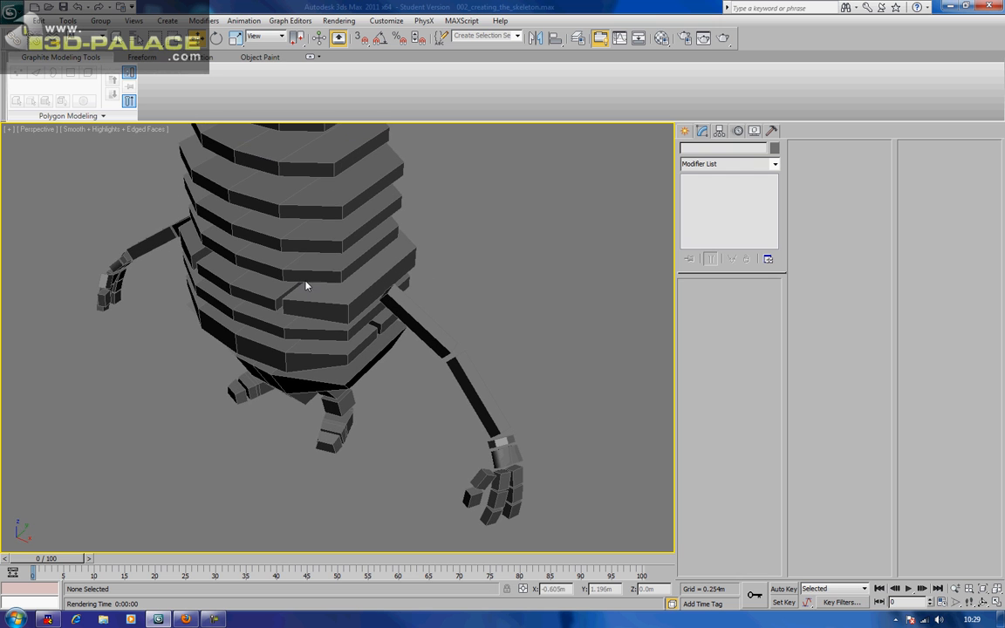
Look over the arm boxes and select the right wrist box
{"action": "left_click", "coordinate": [399, 321]}
{"action": "middle_click_drag", "start_coordinate": [399, 321], "coordinate": [377, 389], "text": "alt"}
{"action": "left_click", "coordinate": [470, 310]}
{"action": "left_click", "coordinate": [362, 390]}
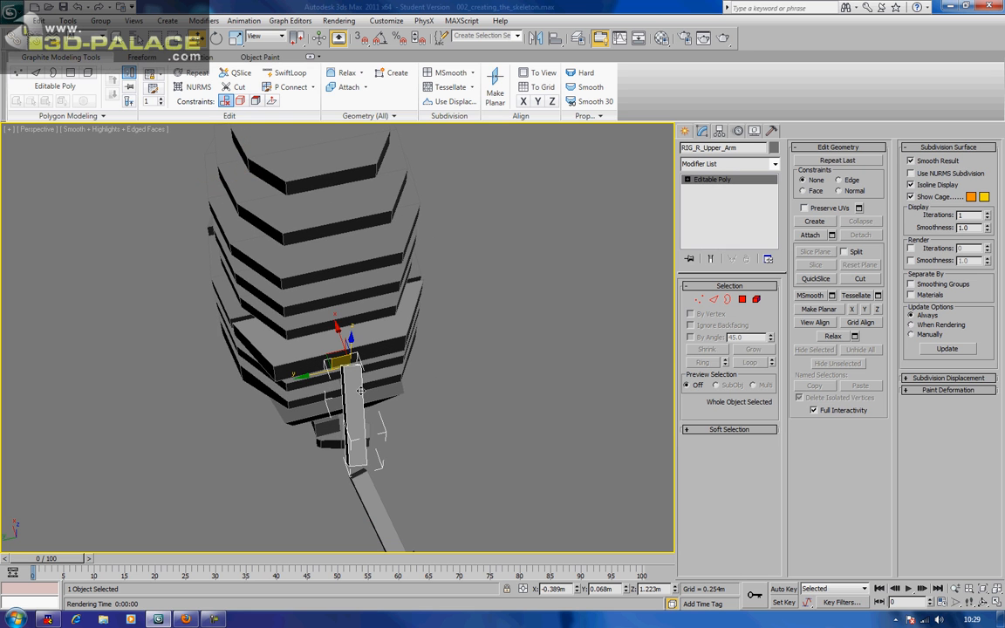
{"action": "scroll", "coordinate": [363, 387], "scroll_direction": "up", "scroll_amount": 3}
{"action": "middle_click_drag", "start_coordinate": [373, 386], "coordinate": [298, 327], "text": "alt"}
{"action": "left_click", "coordinate": [326, 329]}
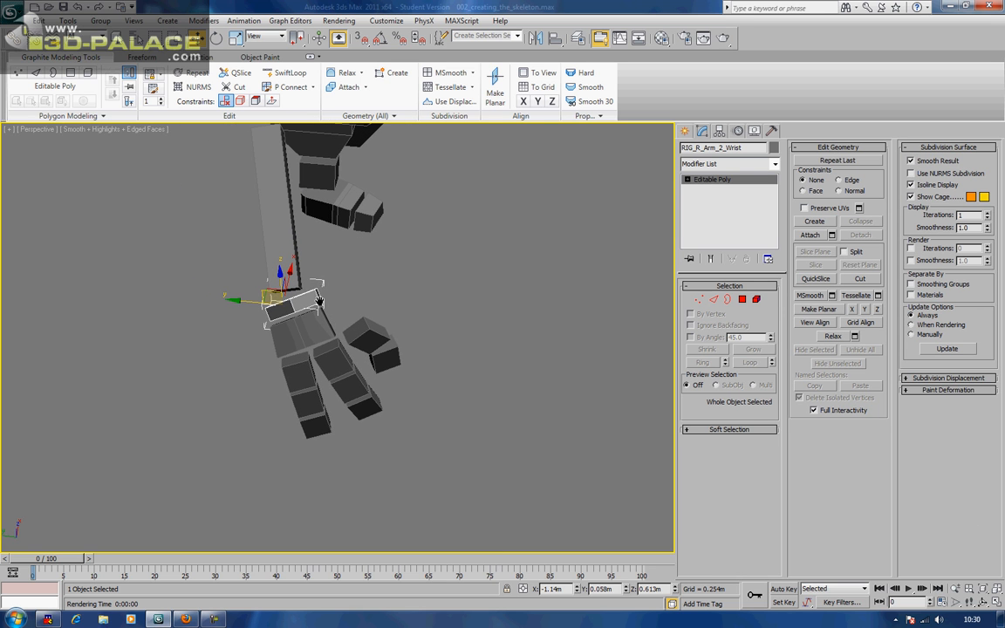
Switch the reference coordinate system to Local, after briefly trying Gimbal
{"action": "left_click", "coordinate": [269, 37]}
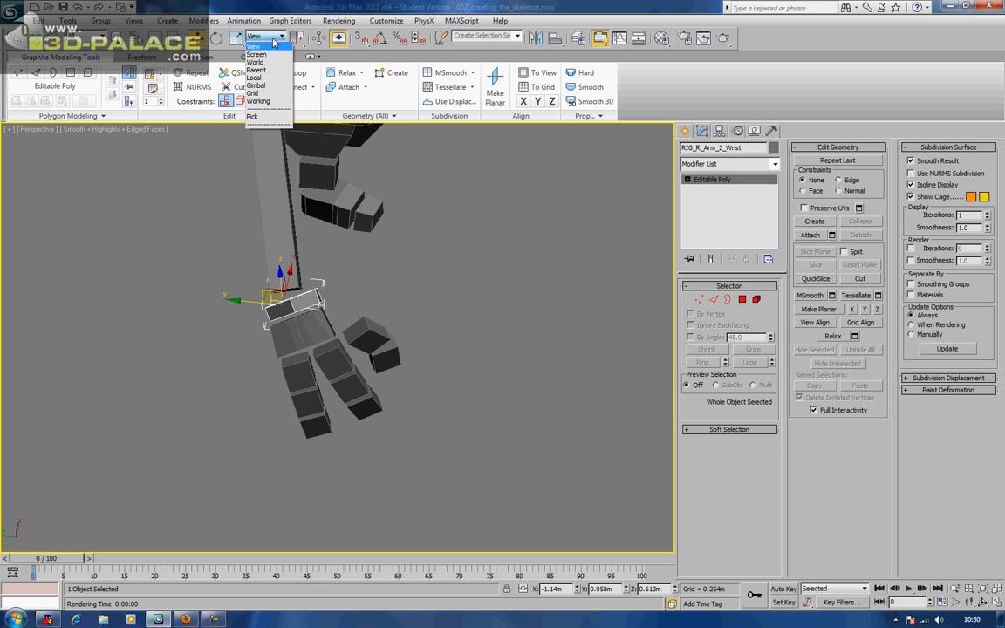
{"action": "left_click", "coordinate": [256, 85]}
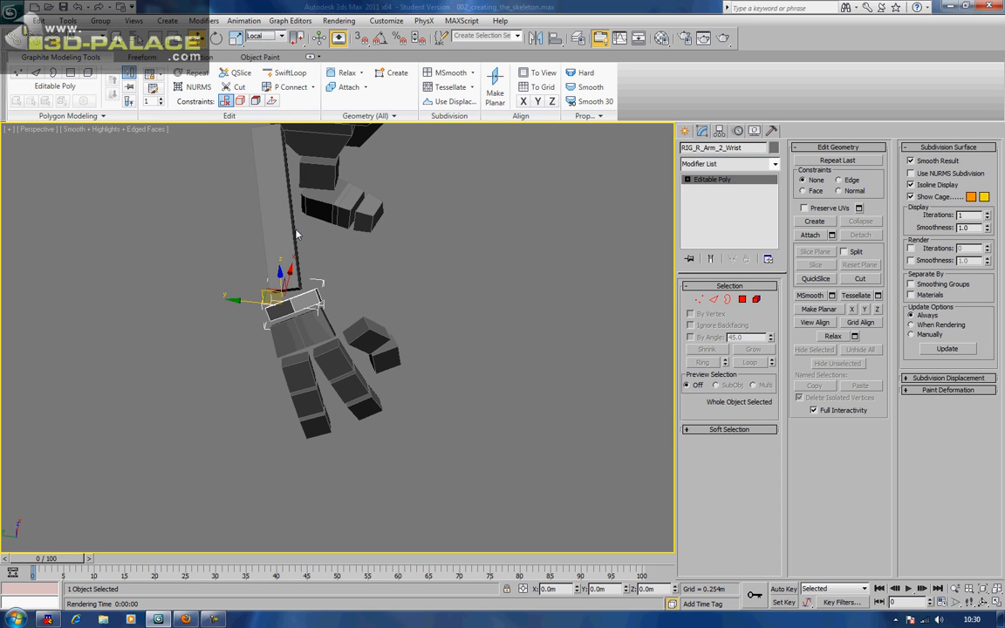
{"action": "middle_click_drag", "start_coordinate": [293, 223], "coordinate": [296, 212], "text": "alt"}
{"action": "left_click", "coordinate": [253, 37]}
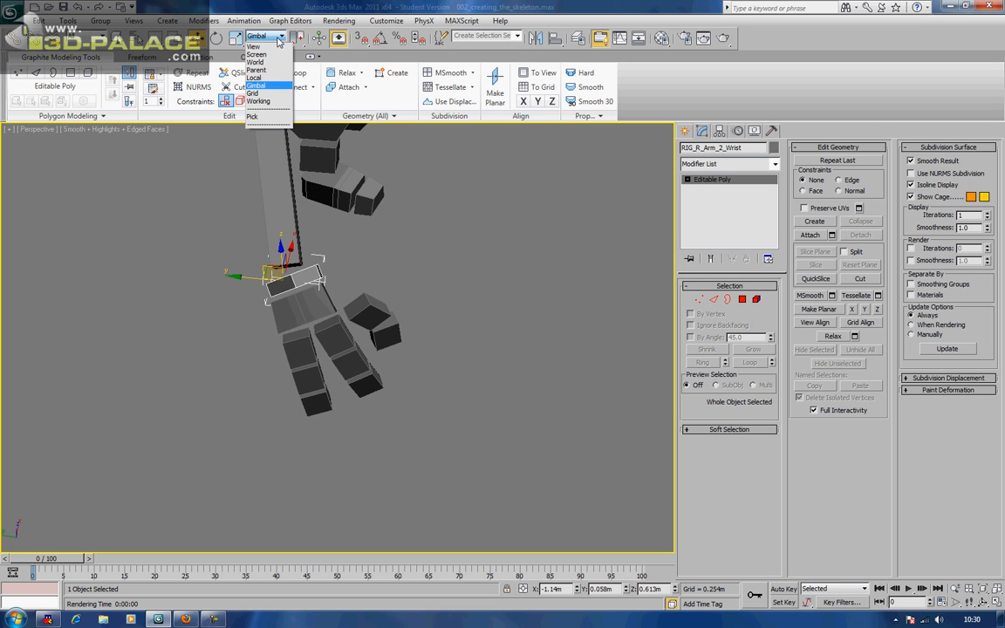
{"action": "left_click", "coordinate": [253, 76]}
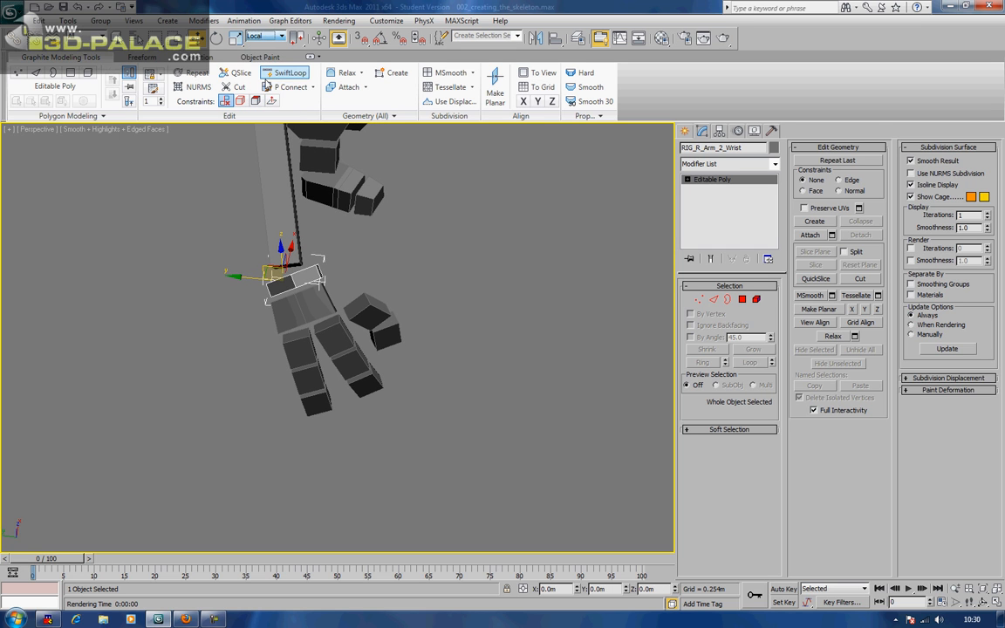
Reselect the wrist box and bring up the Hierarchy panel's pivot settings
{"action": "left_click", "coordinate": [342, 250]}
{"action": "left_click", "coordinate": [301, 272]}
{"action": "scroll", "coordinate": [279, 271], "scroll_direction": "up", "scroll_amount": 5}
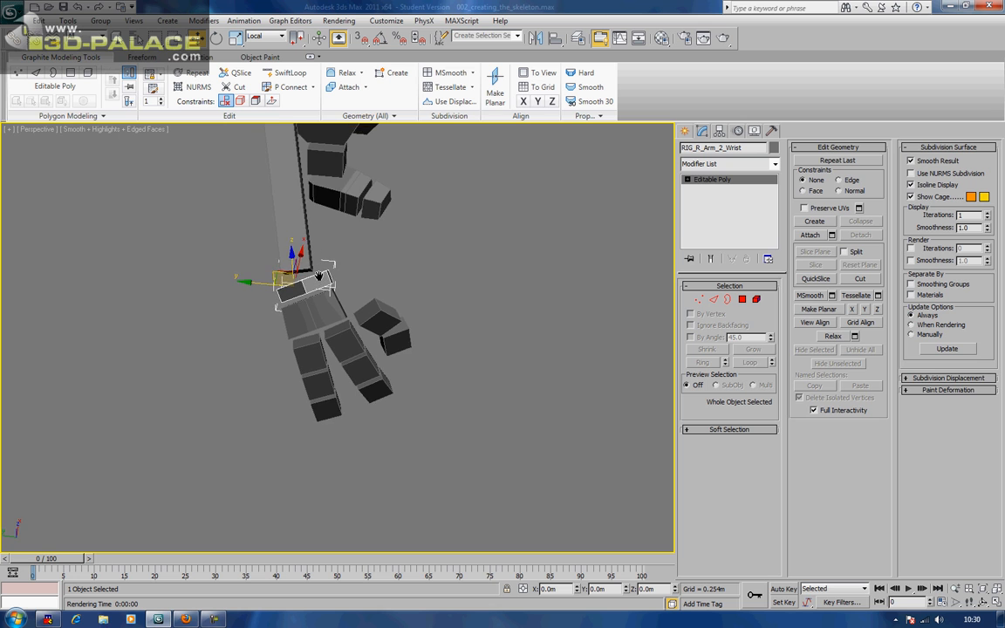
{"action": "left_click", "coordinate": [703, 130]}
Turn on Affect Pivot Only and click through the hand and finger boxes
{"action": "left_click", "coordinate": [729, 207]}
{"action": "middle_click_drag", "start_coordinate": [545, 239], "coordinate": [361, 300], "text": "alt"}
{"action": "scroll", "coordinate": [437, 248], "scroll_direction": "up", "scroll_amount": 5}
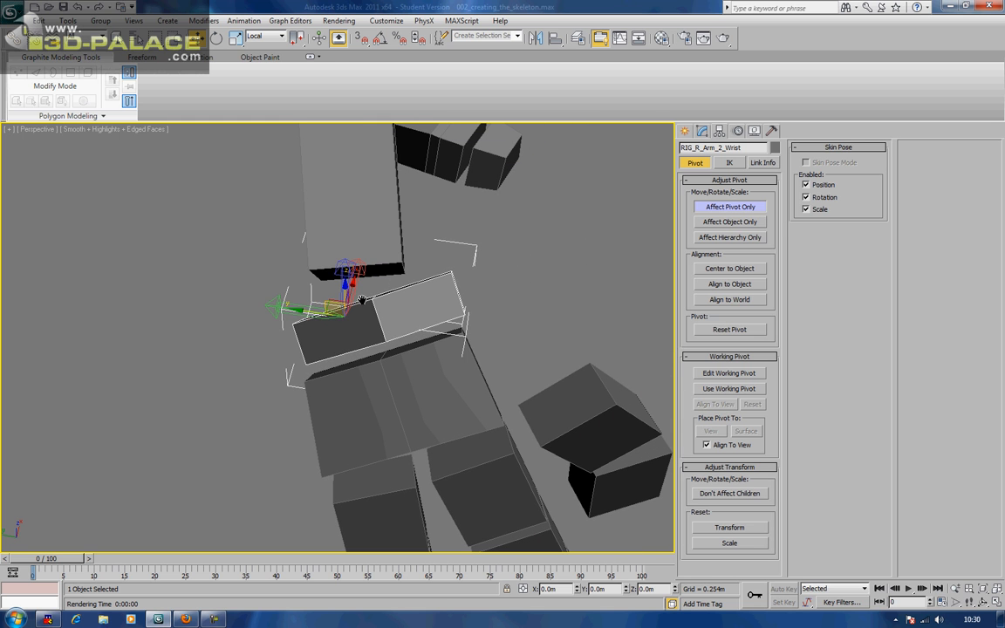
{"action": "left_click", "coordinate": [372, 376]}
{"action": "left_click", "coordinate": [471, 461]}
{"action": "middle_click_drag", "start_coordinate": [402, 469], "coordinate": [405, 364]}
{"action": "left_click", "coordinate": [335, 351]}
{"action": "left_click", "coordinate": [340, 417]}
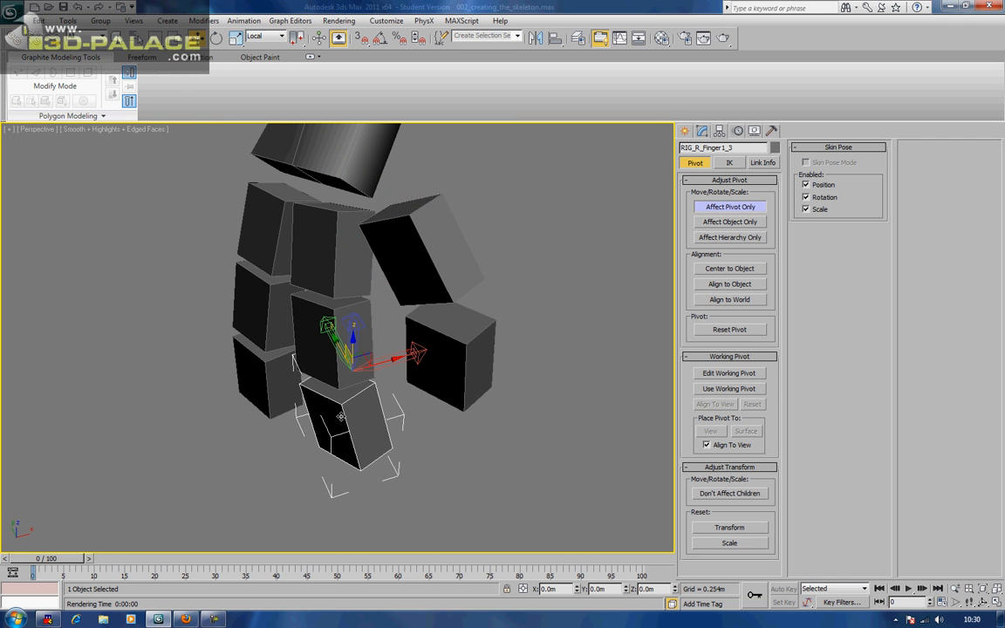
{"action": "left_click", "coordinate": [323, 247]}
{"action": "left_click", "coordinate": [274, 231]}
Select RIG_R_Arm_2_Wrist and slide its pivot along Y to the joint
{"action": "middle_click_drag", "start_coordinate": [273, 231], "coordinate": [367, 375]}
{"action": "middle_click_drag", "start_coordinate": [399, 301], "coordinate": [467, 301], "text": "alt"}
{"action": "middle_click_drag", "start_coordinate": [557, 192], "coordinate": [423, 386]}
{"action": "middle_click_drag", "start_coordinate": [451, 350], "coordinate": [514, 303], "text": "alt"}
{"action": "middle_click_drag", "start_coordinate": [512, 233], "coordinate": [481, 360]}
{"action": "middle_click_drag", "start_coordinate": [481, 305], "coordinate": [382, 246], "text": "alt"}
{"action": "left_click", "coordinate": [425, 310]}
{"action": "scroll", "coordinate": [418, 324], "scroll_direction": "up", "scroll_amount": 4}
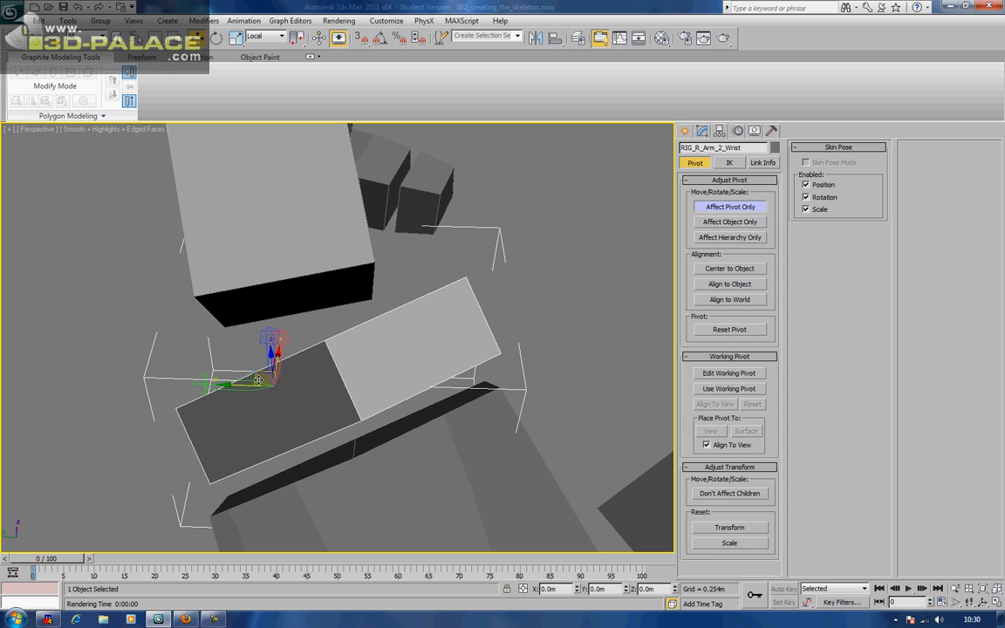
{"action": "left_click_drag", "start_coordinate": [216, 346], "coordinate": [337, 335]}
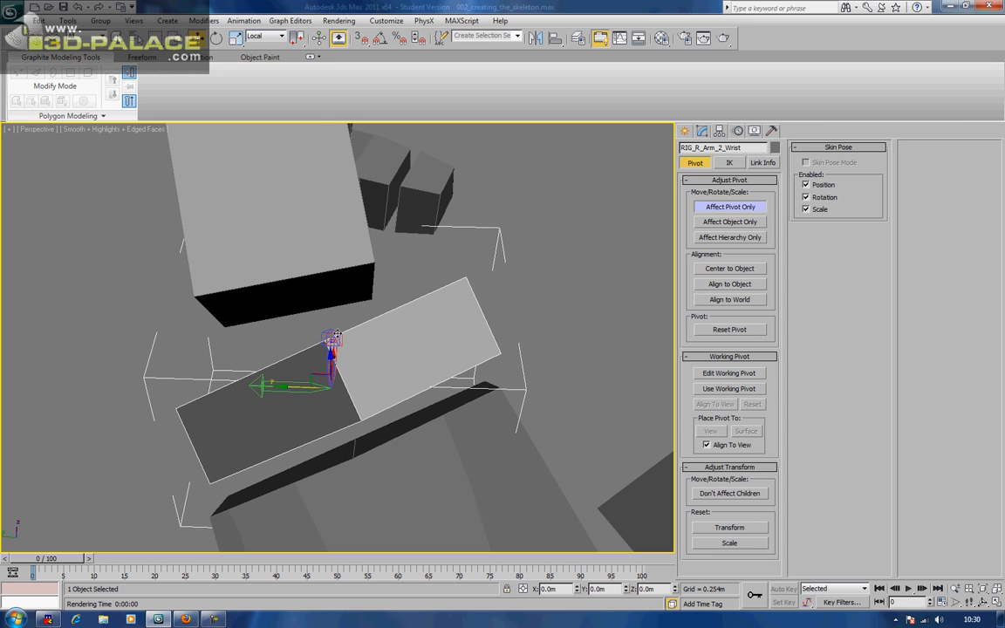
Rotate the wrist pivot in Local coordinates to about Y -39.61 to match the box
{"action": "key", "text": "e"}
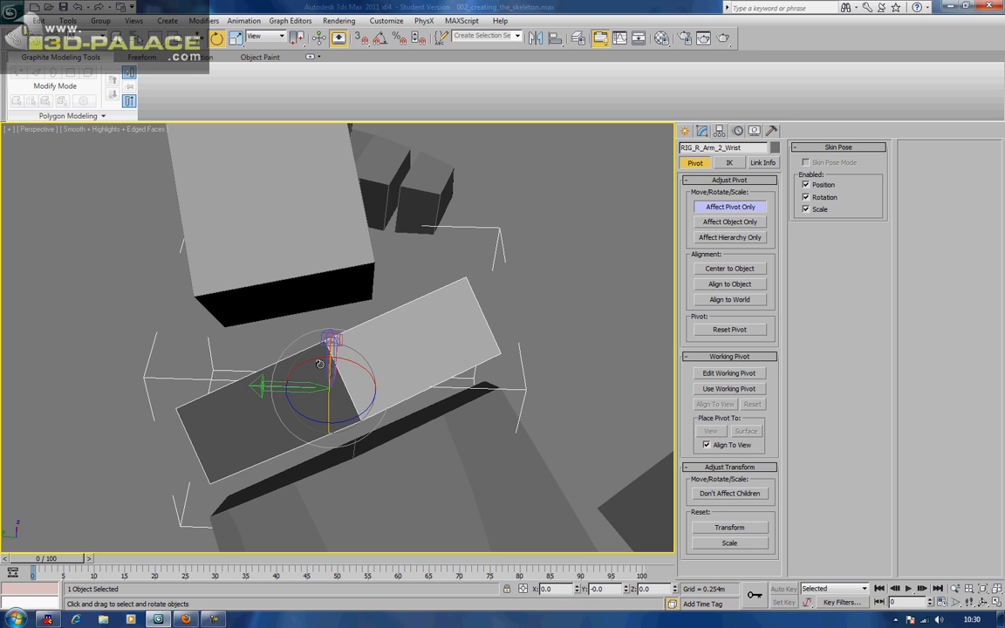
{"action": "left_click_drag", "start_coordinate": [327, 380], "coordinate": [323, 434]}
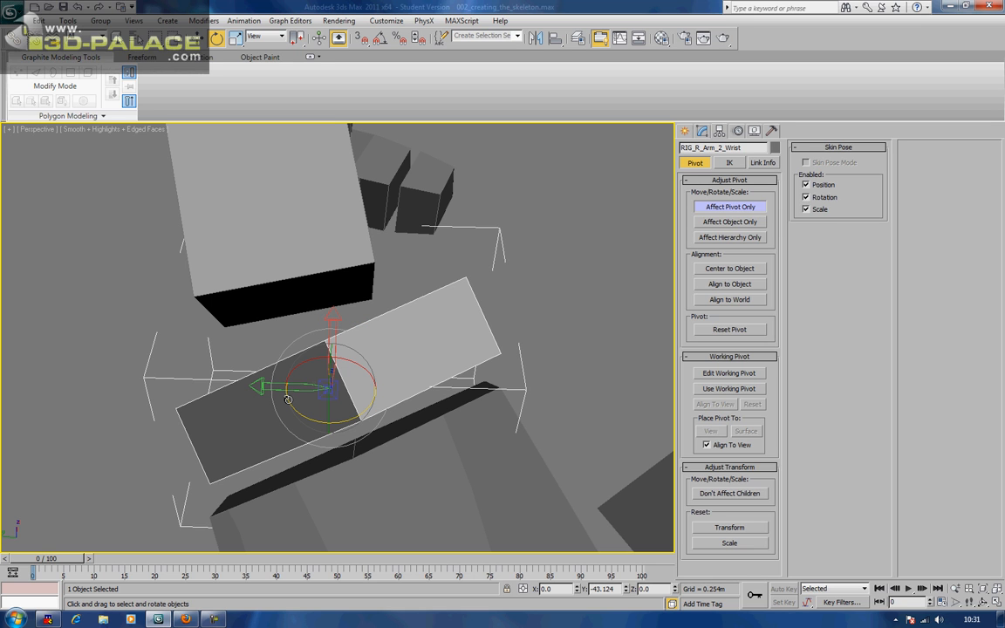
{"action": "key", "text": "ctrl+z"}
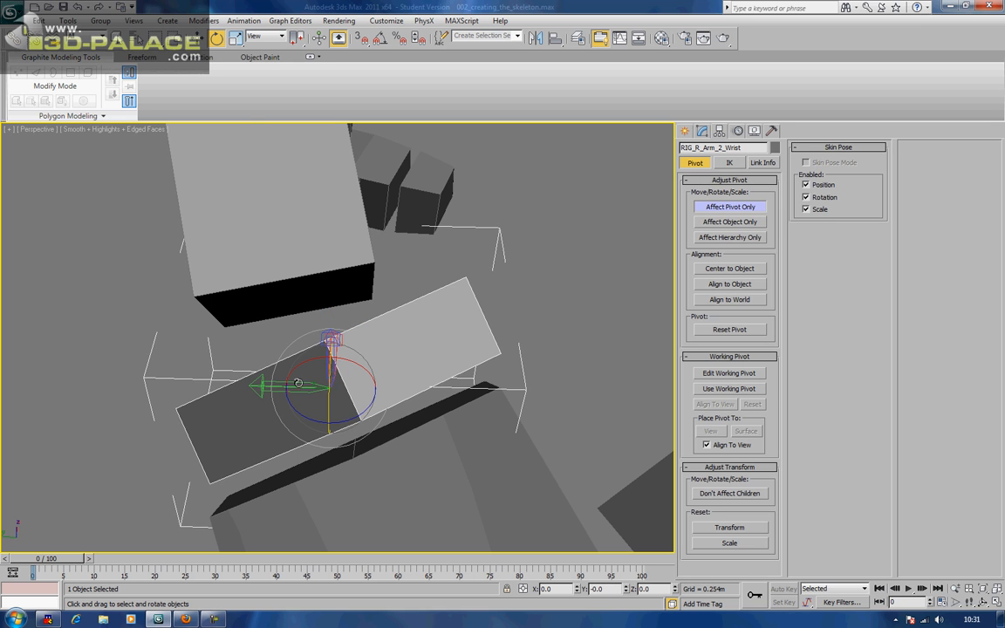
{"action": "left_click", "coordinate": [264, 38]}
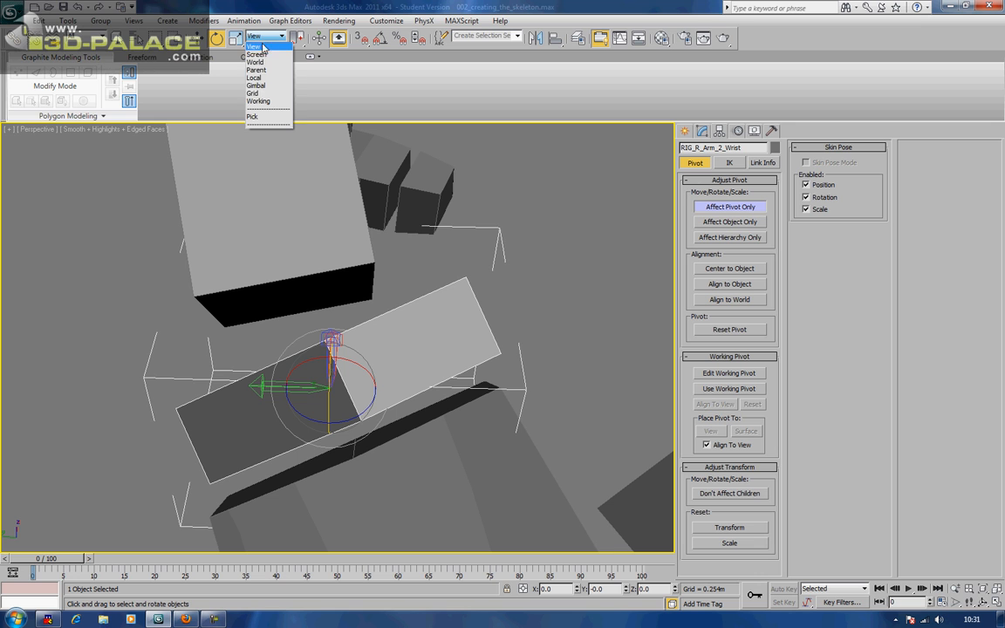
{"action": "left_click", "coordinate": [257, 78]}
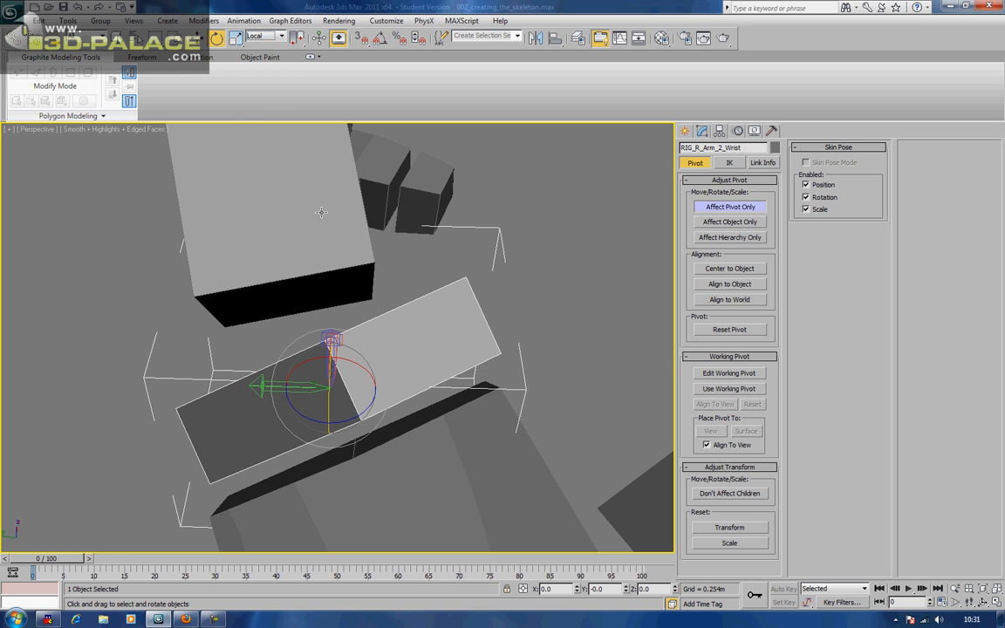
{"action": "left_click_drag", "start_coordinate": [297, 346], "coordinate": [320, 431]}
Move the wrist pivot so it settles back at the joint
{"action": "key", "text": "w"}
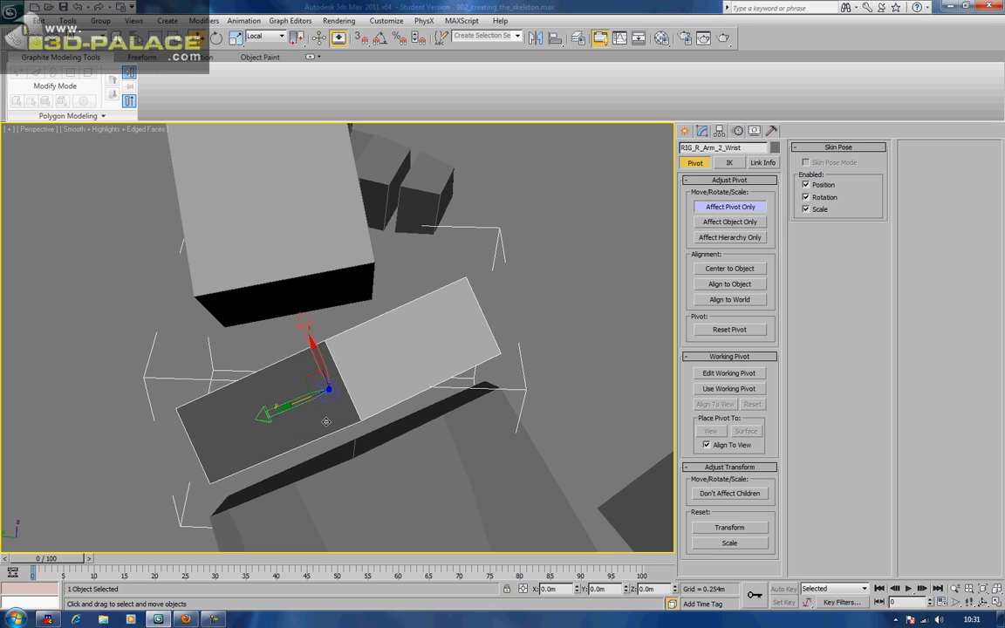
{"action": "left_click_drag", "start_coordinate": [310, 383], "coordinate": [308, 336]}
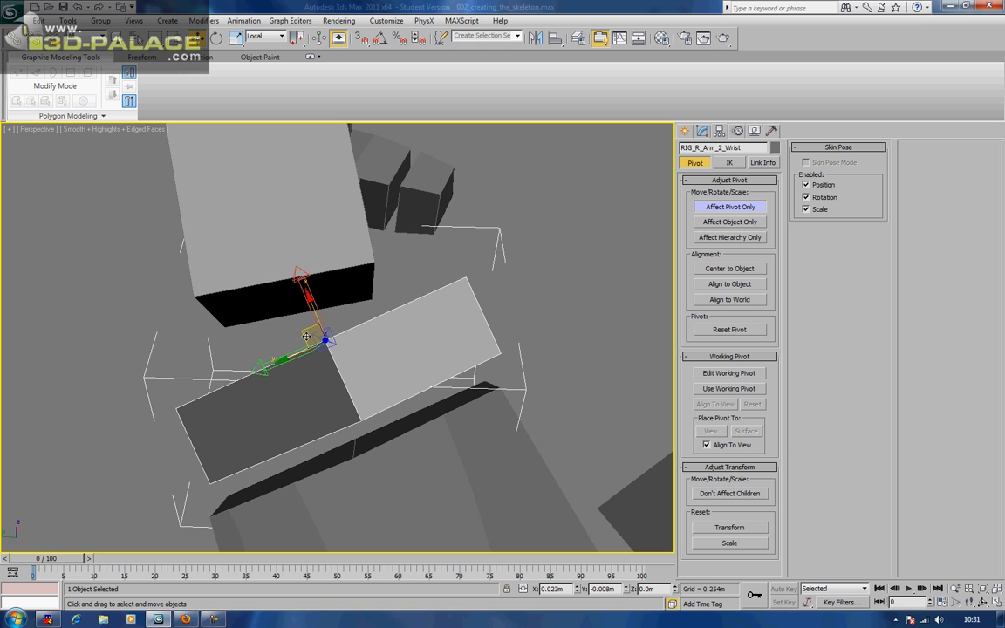
{"action": "left_click_drag", "start_coordinate": [306, 336], "coordinate": [306, 337]}
{"action": "middle_click_drag", "start_coordinate": [457, 320], "coordinate": [432, 253]}
Select the hand box RIG_R_Wrist with Affect Pivot Only turned back on
{"action": "left_click", "coordinate": [720, 209]}
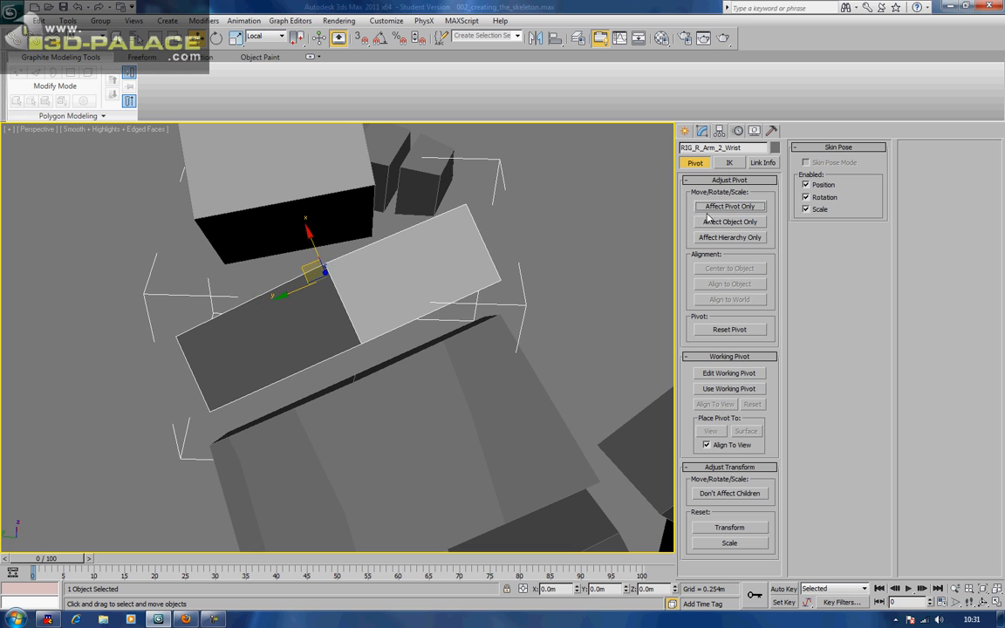
{"action": "left_click", "coordinate": [456, 401]}
{"action": "left_click", "coordinate": [730, 207]}
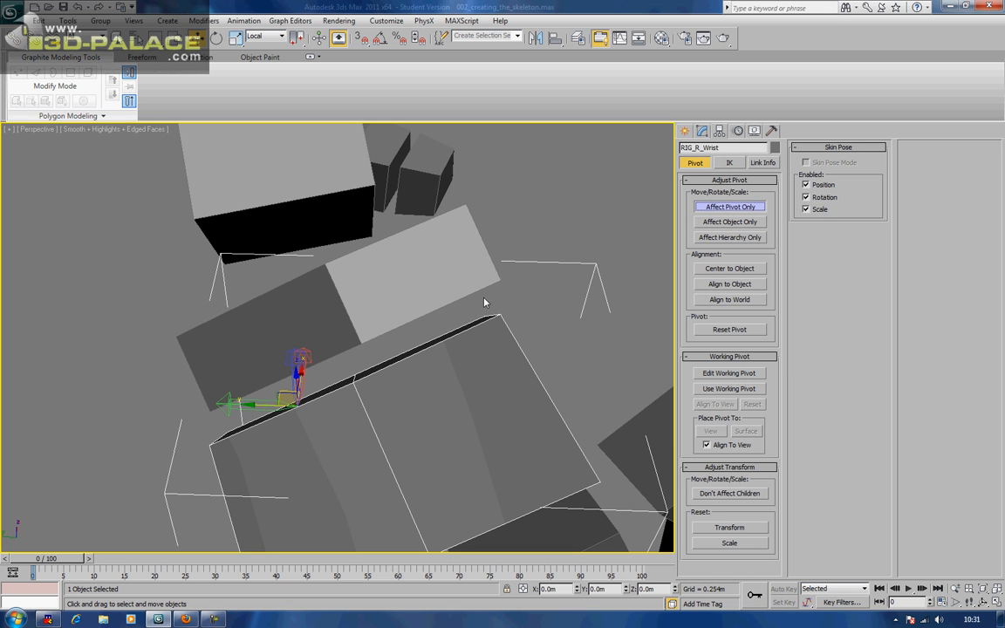
{"action": "middle_click_drag", "start_coordinate": [325, 385], "coordinate": [342, 297], "text": "alt"}
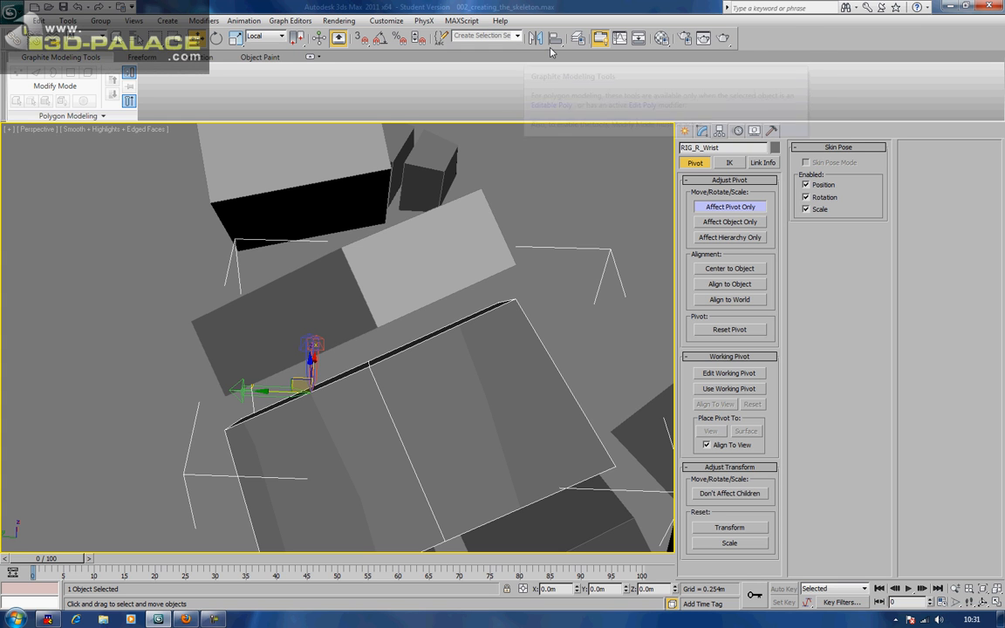
Align RIG_R_Wrist's pivot to the wrist box on X, Y, Z, matching axis orientation
{"action": "left_click", "coordinate": [555, 38]}
{"action": "left_click", "coordinate": [419, 237]}
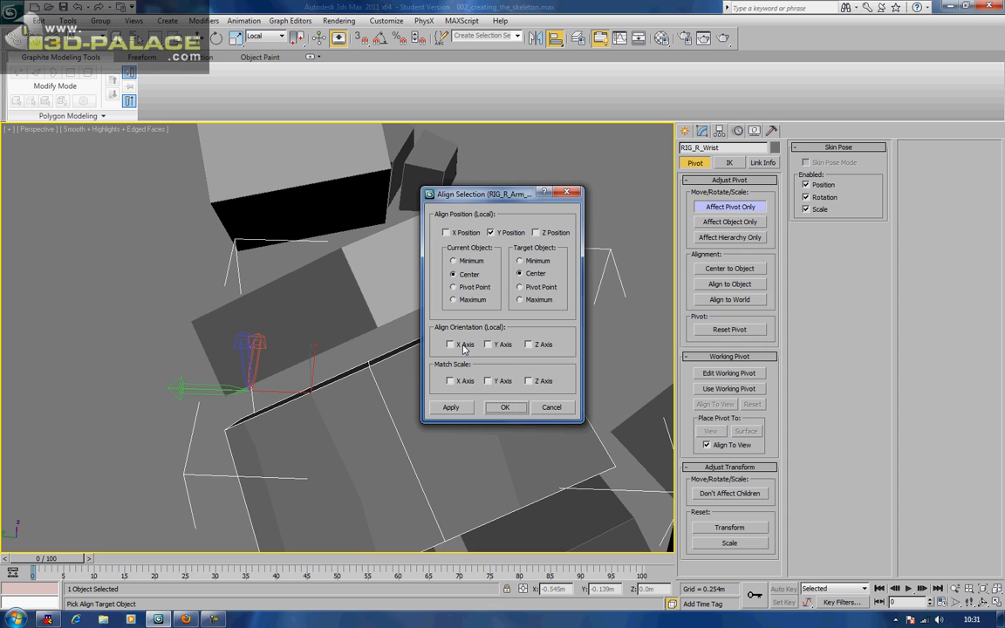
{"action": "left_click", "coordinate": [446, 232]}
{"action": "left_click", "coordinate": [536, 233]}
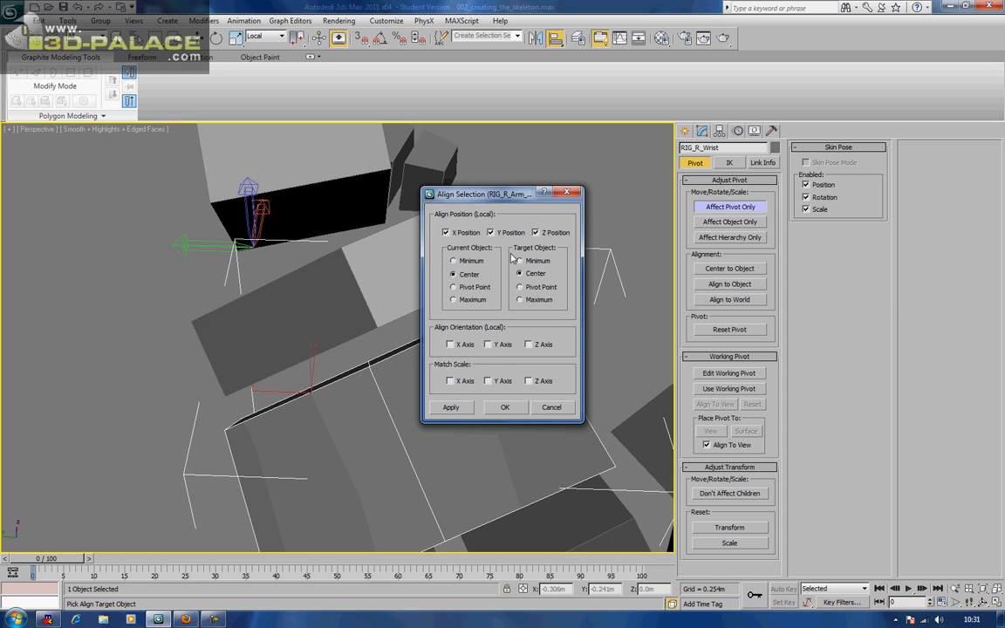
{"action": "left_click", "coordinate": [453, 287]}
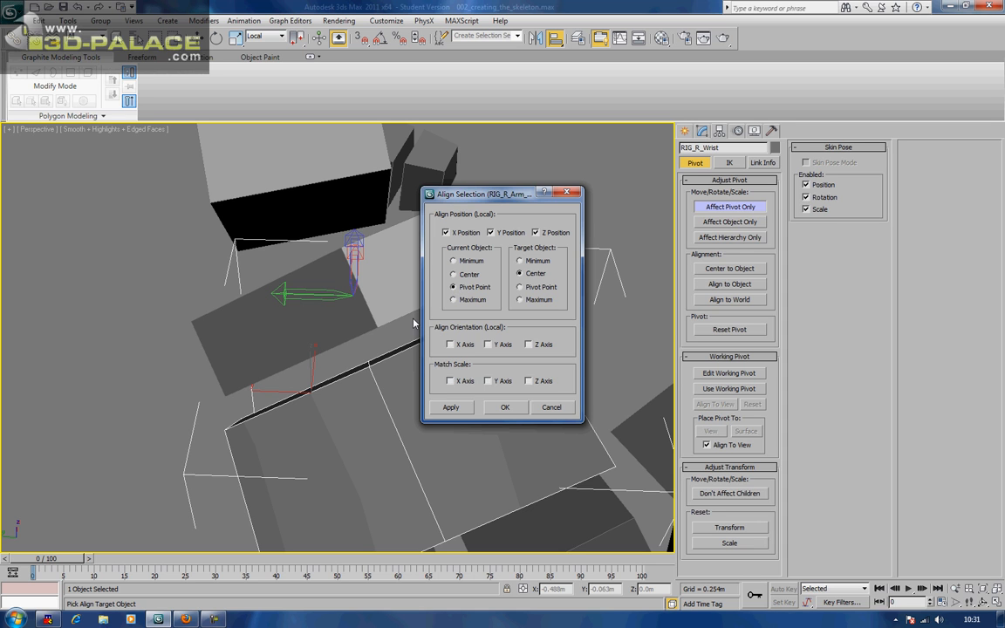
{"action": "left_click", "coordinate": [521, 288]}
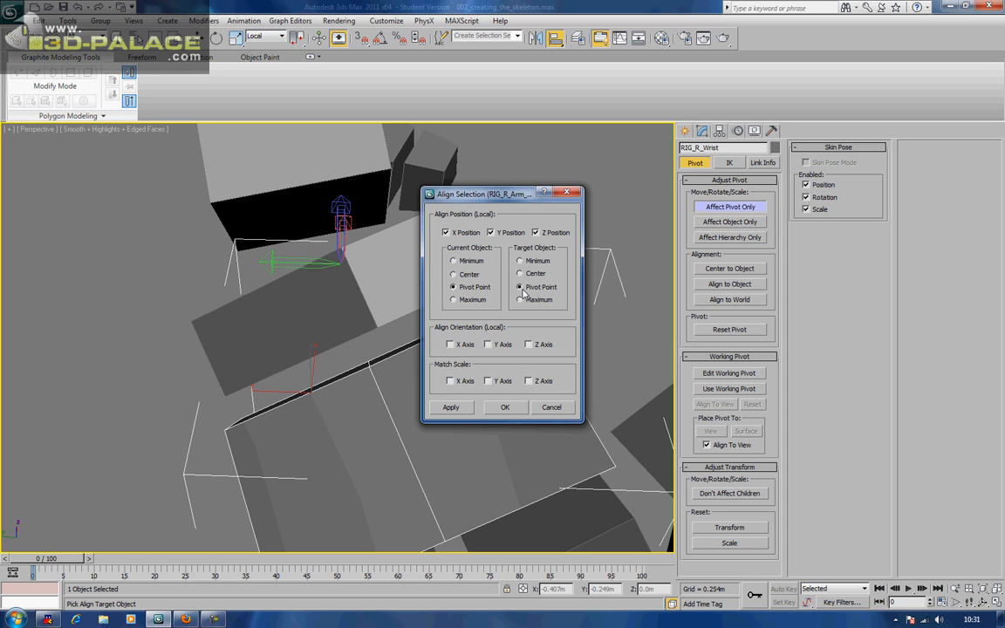
{"action": "left_click", "coordinate": [451, 345]}
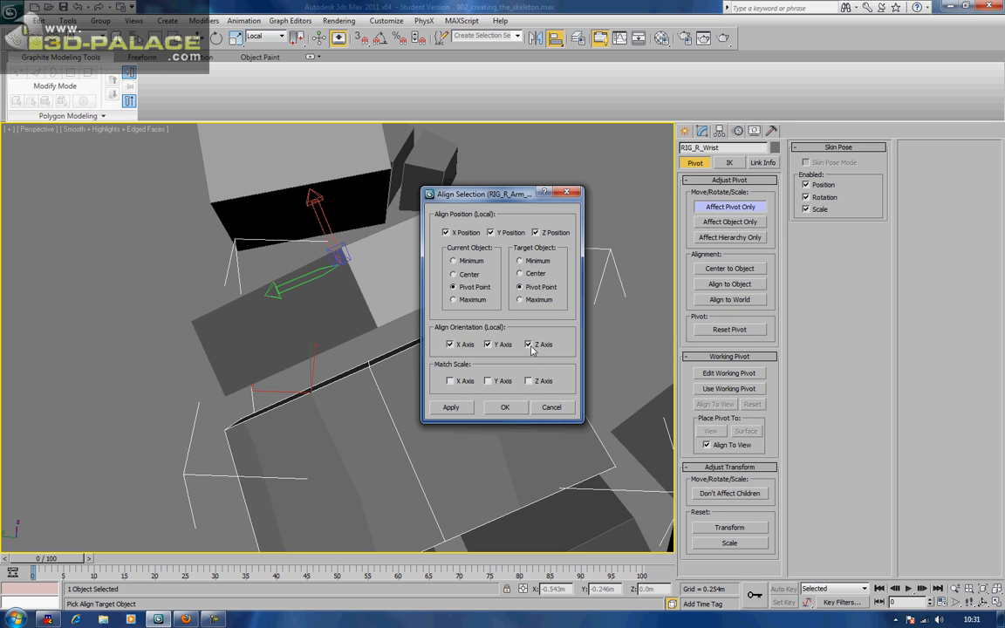
{"action": "left_click", "coordinate": [523, 275]}
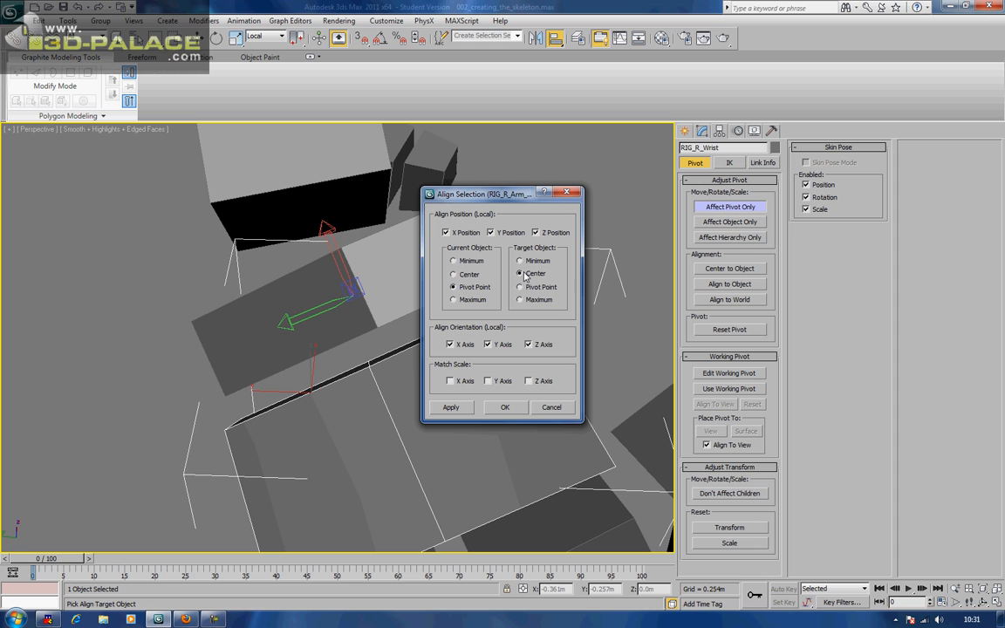
{"action": "left_click", "coordinate": [454, 275]}
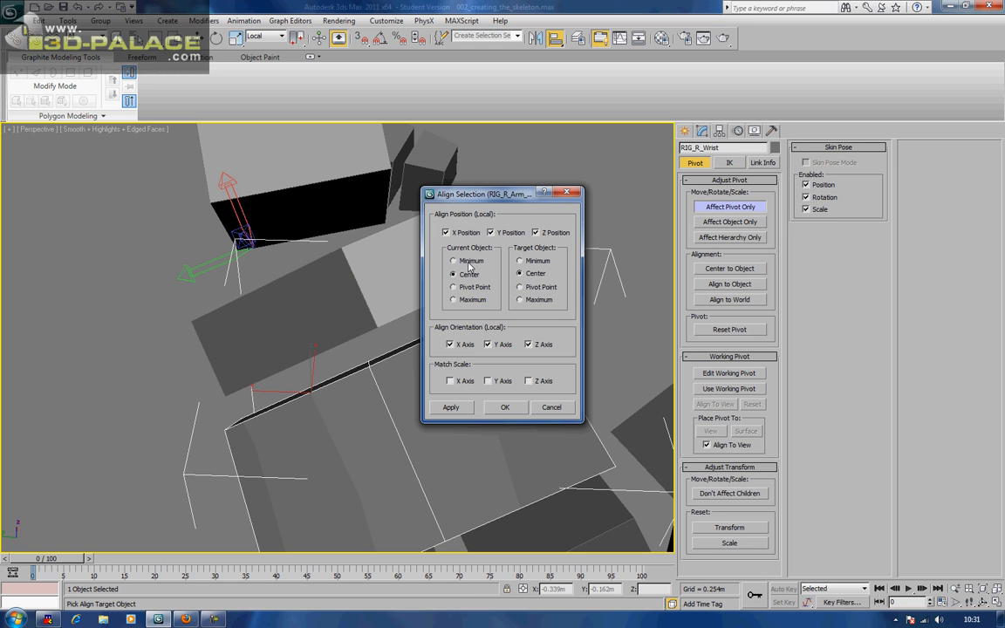
{"action": "left_click", "coordinate": [454, 261]}
{"action": "left_click", "coordinate": [464, 289]}
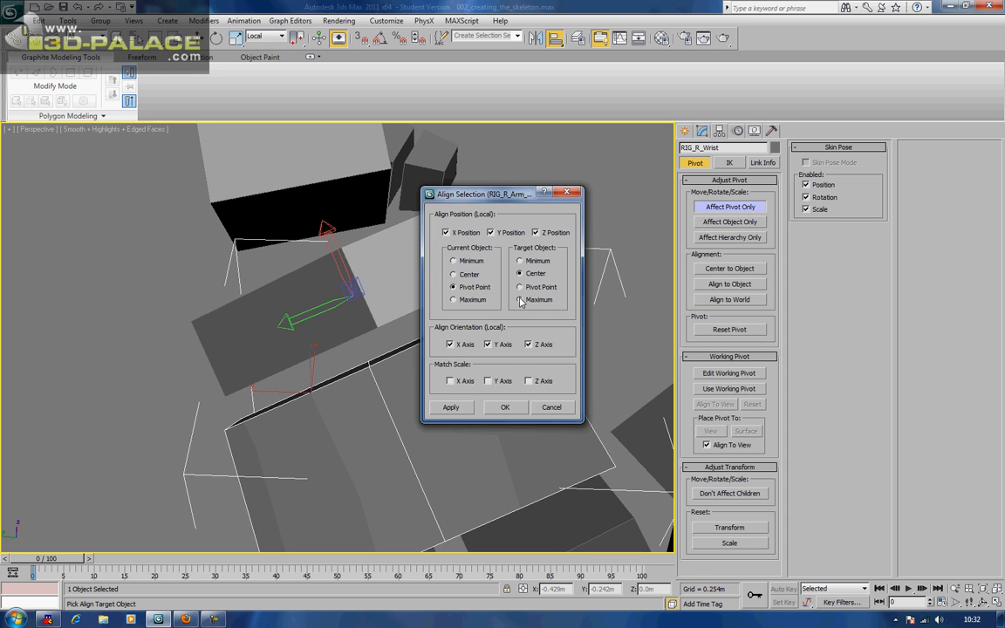
{"action": "left_click", "coordinate": [506, 410]}
Drag the RIG_R_Wrist pivot along X and Y to sit at the wrist joint
{"action": "mouse_move", "coordinate": [481, 392]}
{"action": "middle_mouse_down"}
{"action": "mouse_move", "coordinate": [457, 386]}
{"action": "mouse_move", "coordinate": [466, 392]}
{"action": "middle_mouse_up"}
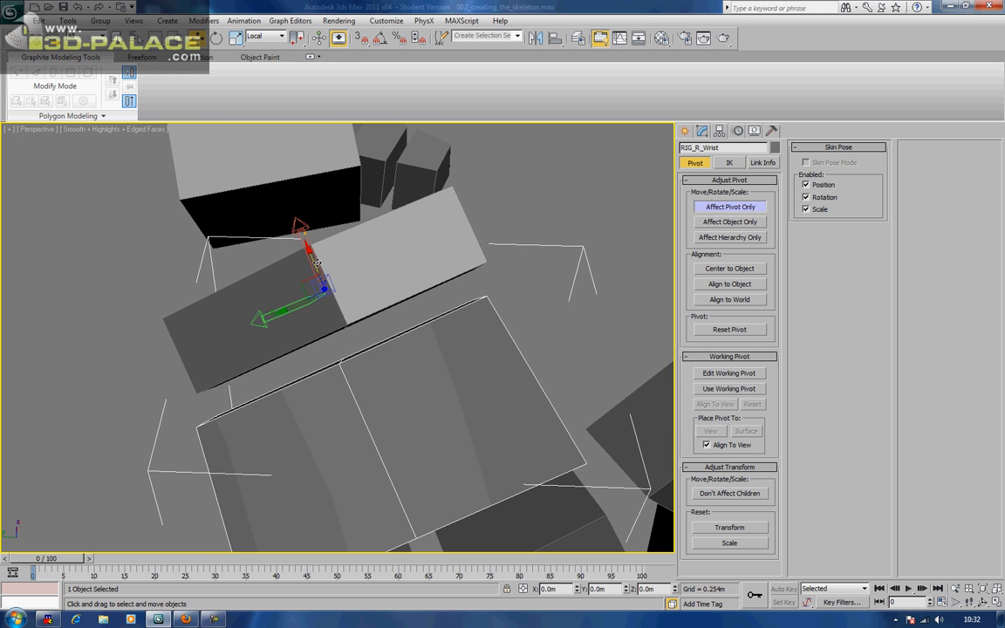
{"action": "left_click_drag", "start_coordinate": [322, 262], "coordinate": [346, 324]}
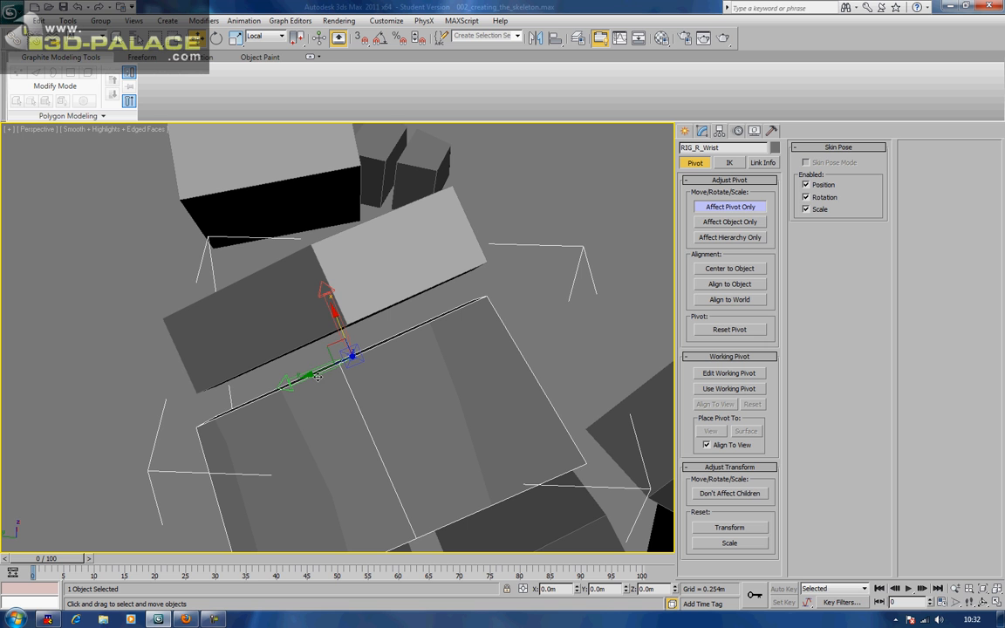
{"action": "left_click_drag", "start_coordinate": [318, 376], "coordinate": [311, 384]}
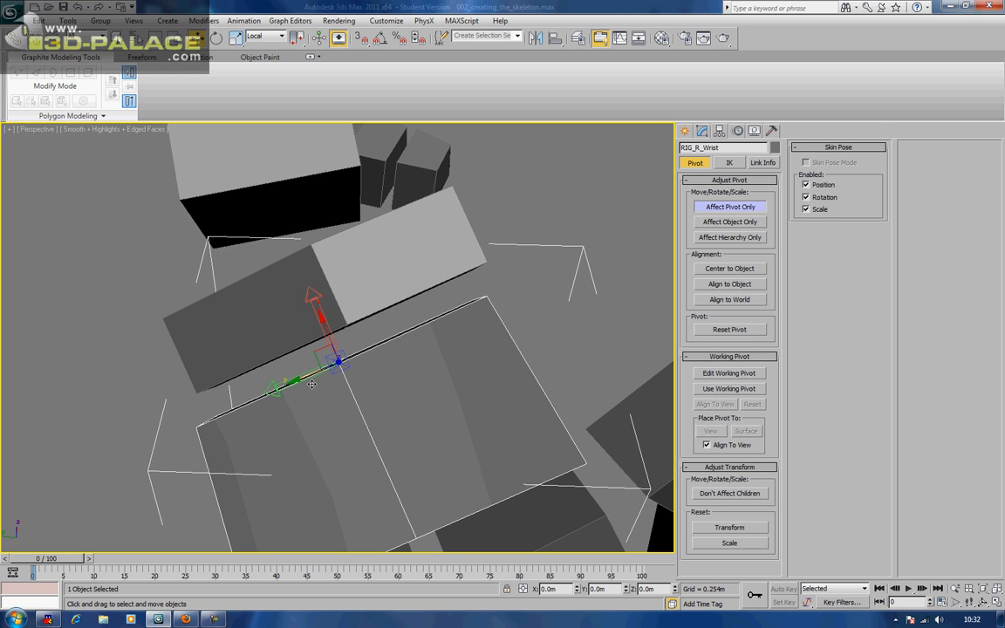
{"action": "scroll", "coordinate": [390, 359], "scroll_direction": "down", "scroll_amount": 3}
{"action": "middle_click_drag", "start_coordinate": [418, 348], "coordinate": [337, 307], "text": "alt"}
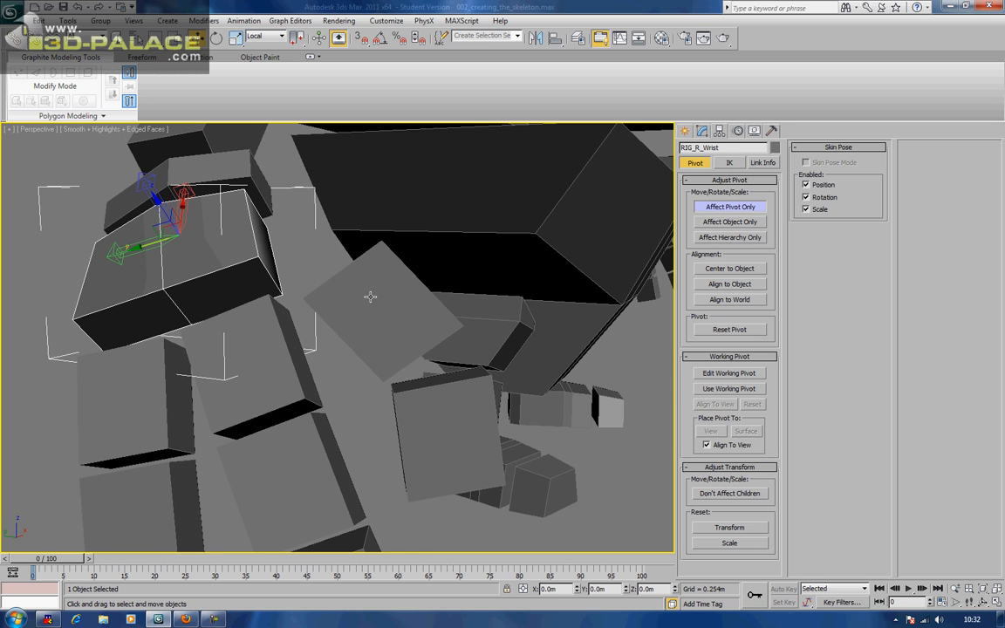
Rotate RIG_R_Thumb_1's pivot about -28° on X and tilt RIG_R_Thumb_2's pivot on Z and X
{"action": "left_click", "coordinate": [370, 296]}
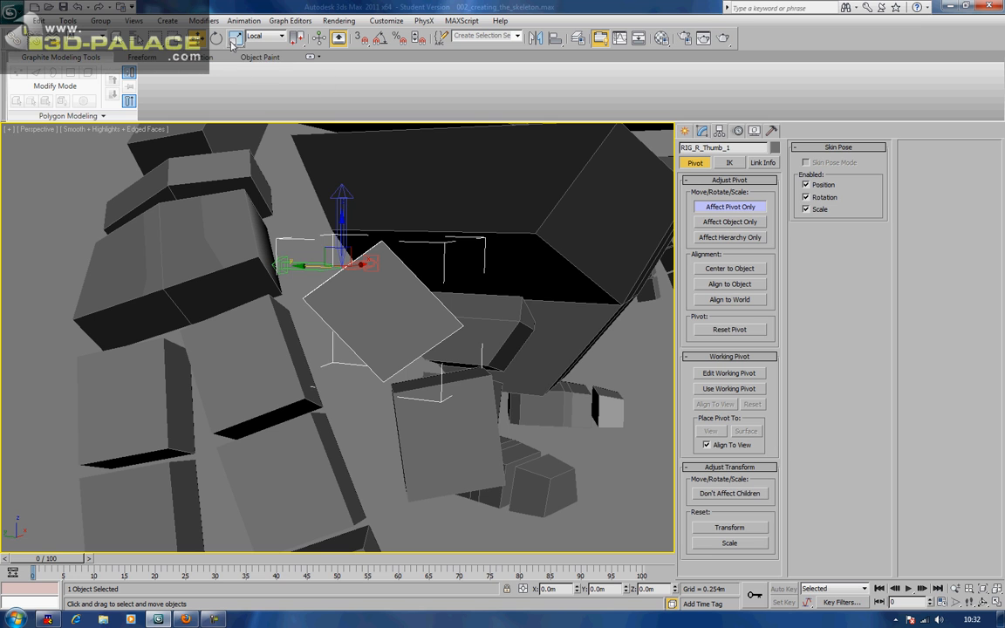
{"action": "key", "text": "e"}
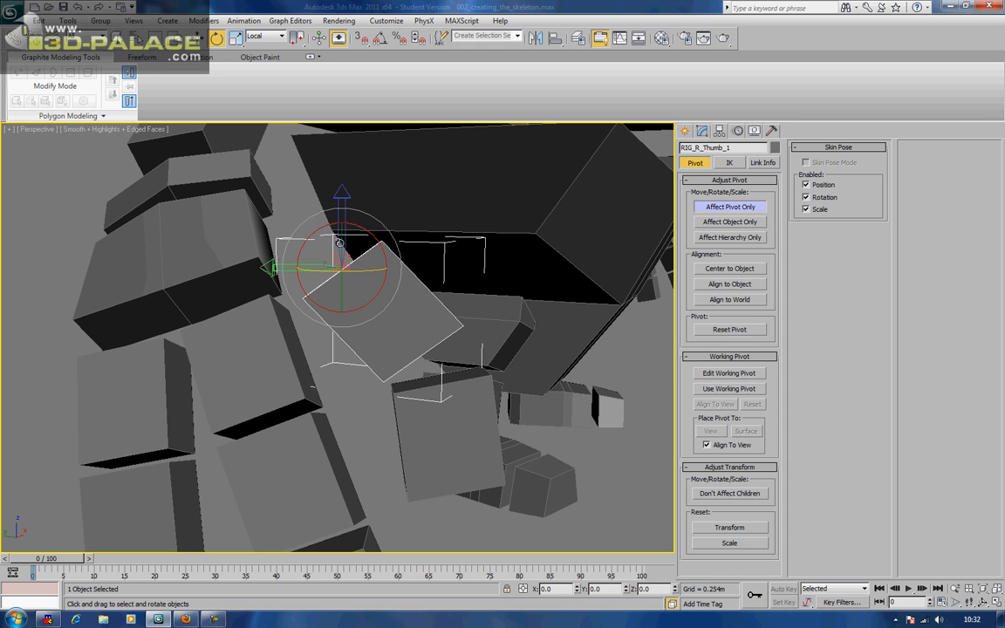
{"action": "left_click_drag", "start_coordinate": [312, 239], "coordinate": [299, 299]}
{"action": "middle_click_drag", "start_coordinate": [395, 343], "coordinate": [381, 318]}
{"action": "left_click", "coordinate": [398, 349]}
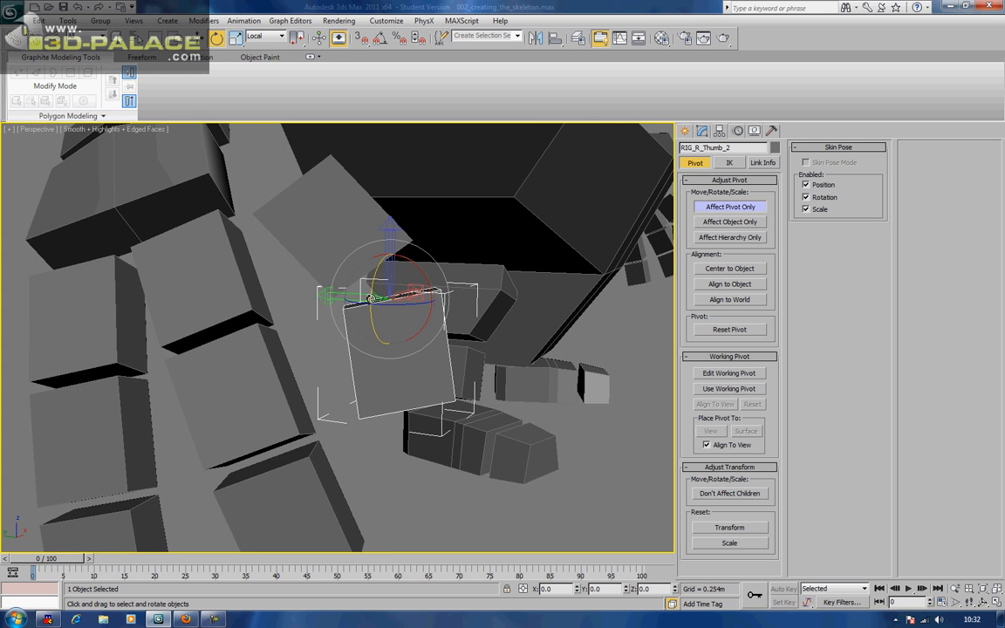
{"action": "left_click_drag", "start_coordinate": [391, 304], "coordinate": [418, 312]}
{"action": "middle_click_drag", "start_coordinate": [418, 312], "coordinate": [412, 309], "text": "alt"}
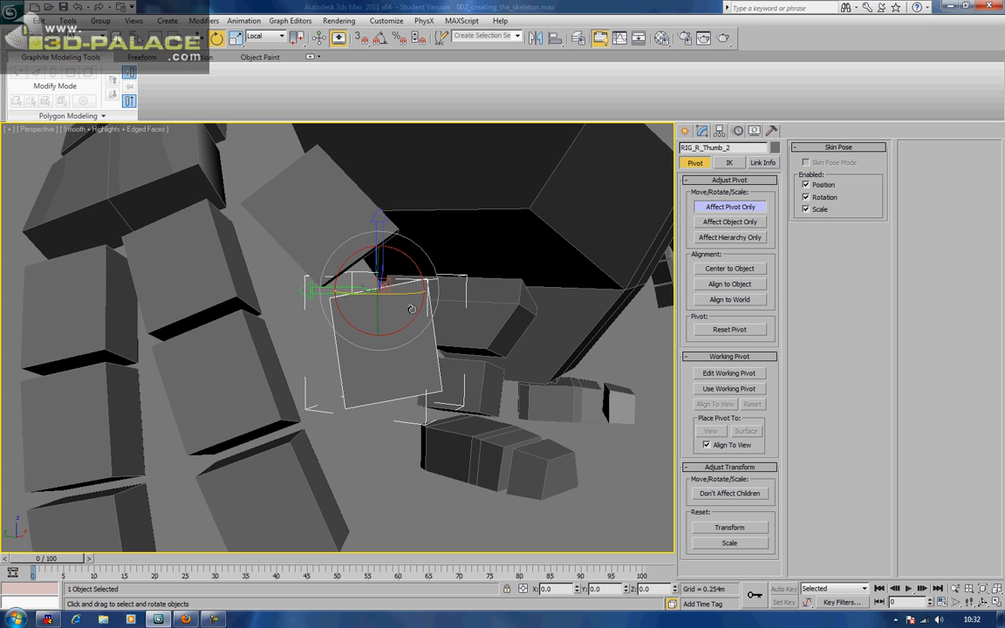
{"action": "left_click_drag", "start_coordinate": [400, 295], "coordinate": [401, 298]}
{"action": "left_click_drag", "start_coordinate": [347, 269], "coordinate": [343, 281]}
Center the pivots of both thumb boxes on their boxes
{"action": "middle_click_drag", "start_coordinate": [254, 303], "coordinate": [396, 336], "text": "alt"}
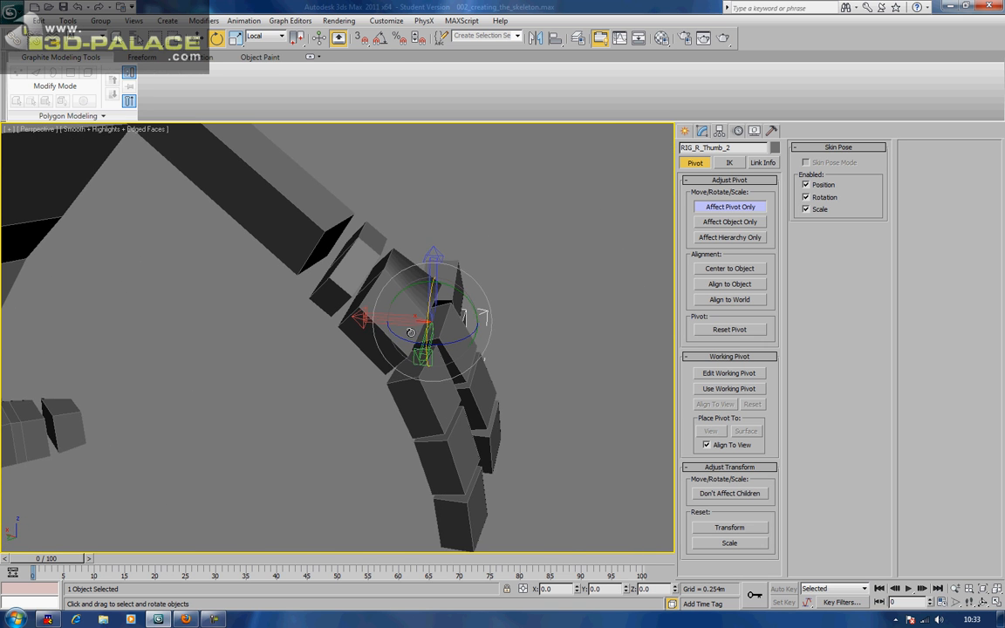
{"action": "scroll", "coordinate": [396, 336], "scroll_direction": "up", "scroll_amount": 3}
{"action": "middle_click_drag", "start_coordinate": [479, 328], "coordinate": [422, 361]}
{"action": "scroll", "coordinate": [382, 242], "scroll_direction": "up", "scroll_amount": 3}
{"action": "middle_click_drag", "start_coordinate": [409, 351], "coordinate": [333, 299], "text": "alt"}
{"action": "left_click", "coordinate": [714, 275]}
{"action": "middle_click_drag", "start_coordinate": [628, 291], "coordinate": [498, 305], "text": "alt"}
{"action": "left_click", "coordinate": [368, 395]}
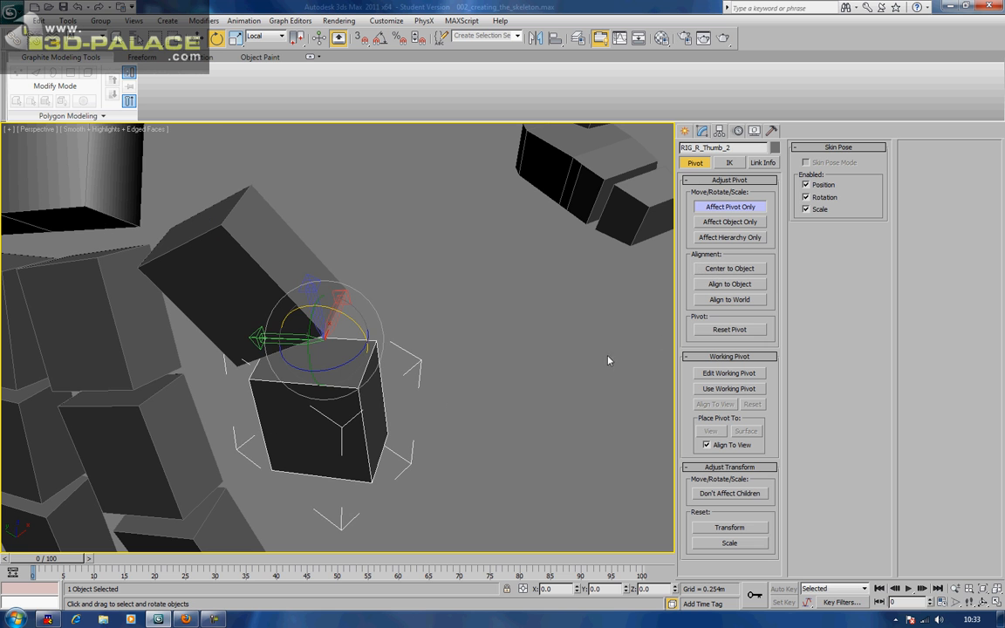
{"action": "left_click", "coordinate": [717, 269]}
{"action": "middle_click_drag", "start_coordinate": [420, 308], "coordinate": [427, 263], "text": "alt"}
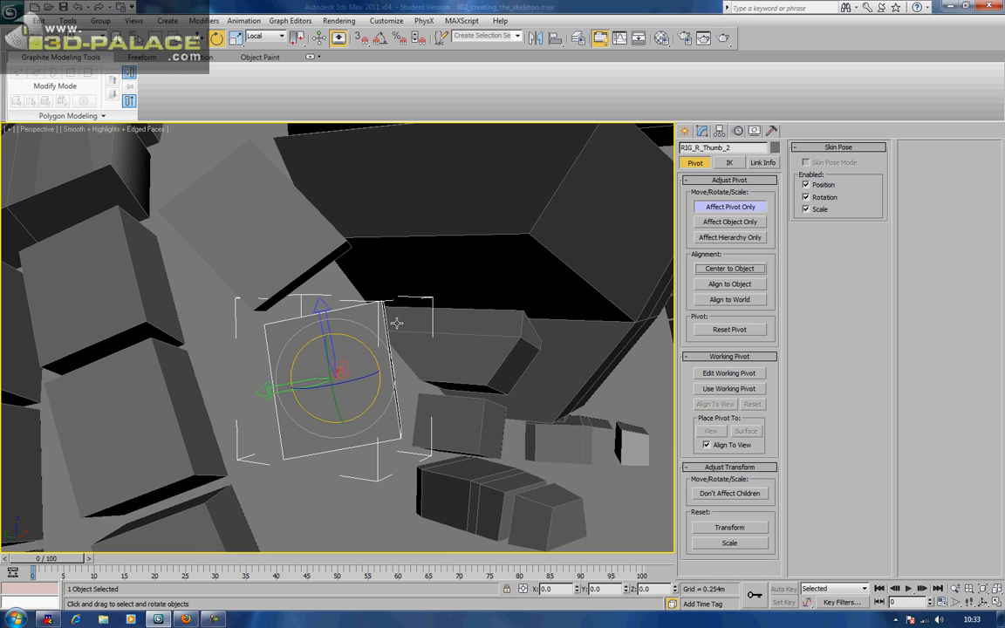
{"action": "middle_click_drag", "start_coordinate": [290, 346], "coordinate": [414, 314], "text": "alt"}
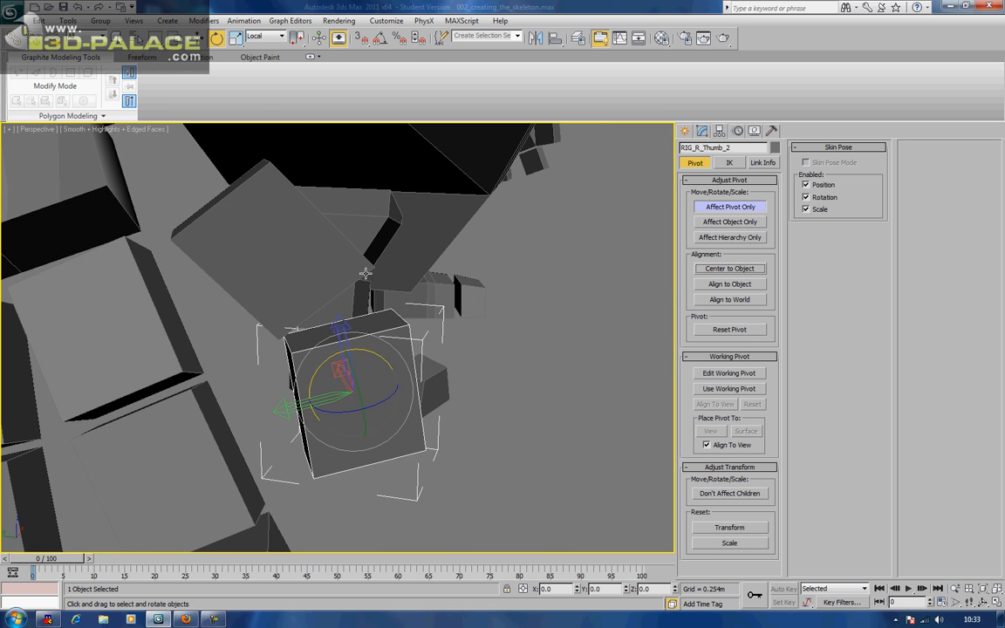
Move the thumb pivots to their joint ends, raising RIG_R_Thumb_2's 0.044m on Z
{"action": "left_click", "coordinate": [307, 255]}
{"action": "middle_click_drag", "start_coordinate": [289, 249], "coordinate": [353, 289]}
{"action": "left_click", "coordinate": [200, 38]}
{"action": "left_click_drag", "start_coordinate": [319, 264], "coordinate": [292, 231]}
{"action": "left_click", "coordinate": [421, 420]}
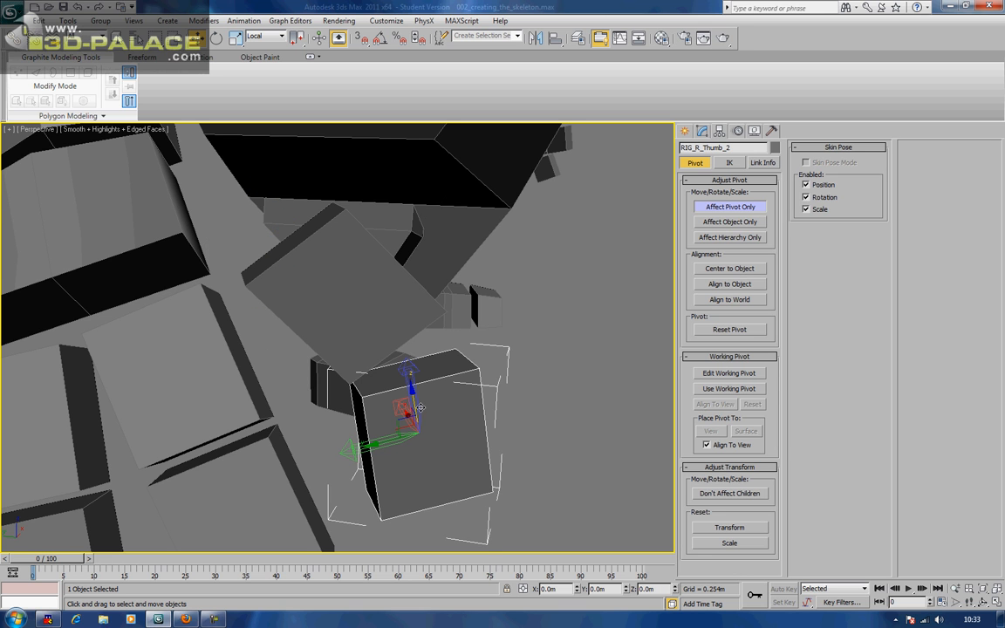
{"action": "left_click_drag", "start_coordinate": [415, 399], "coordinate": [404, 340]}
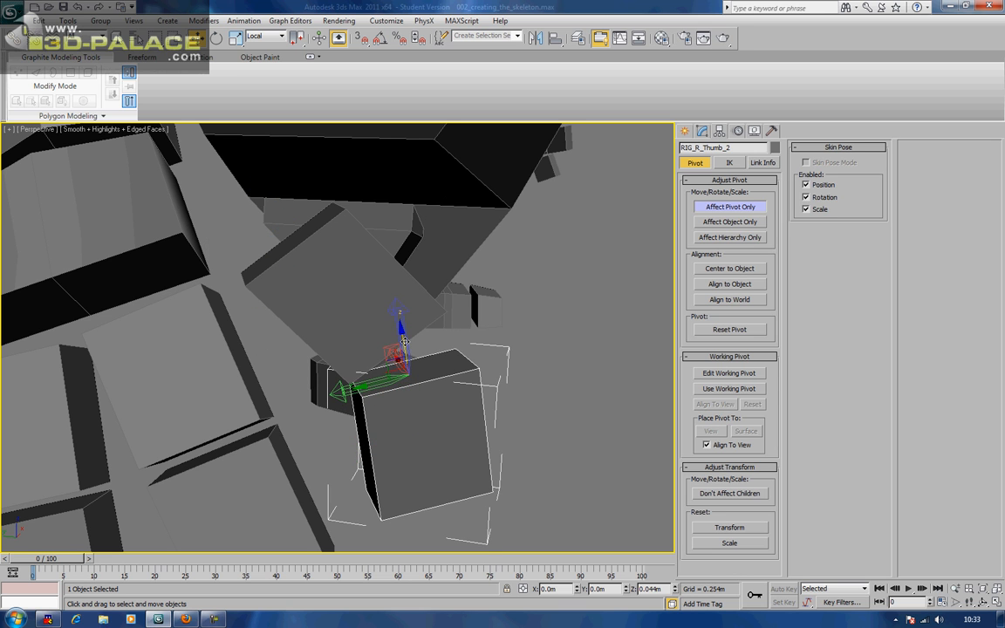
{"action": "scroll", "coordinate": [405, 342], "scroll_direction": "down", "scroll_amount": 3}
{"action": "middle_click_drag", "start_coordinate": [372, 388], "coordinate": [401, 367], "text": "alt"}
Center RIG_R_Finger2_1's pivot on its box and rotate it to follow the finger
{"action": "left_click", "coordinate": [347, 372]}
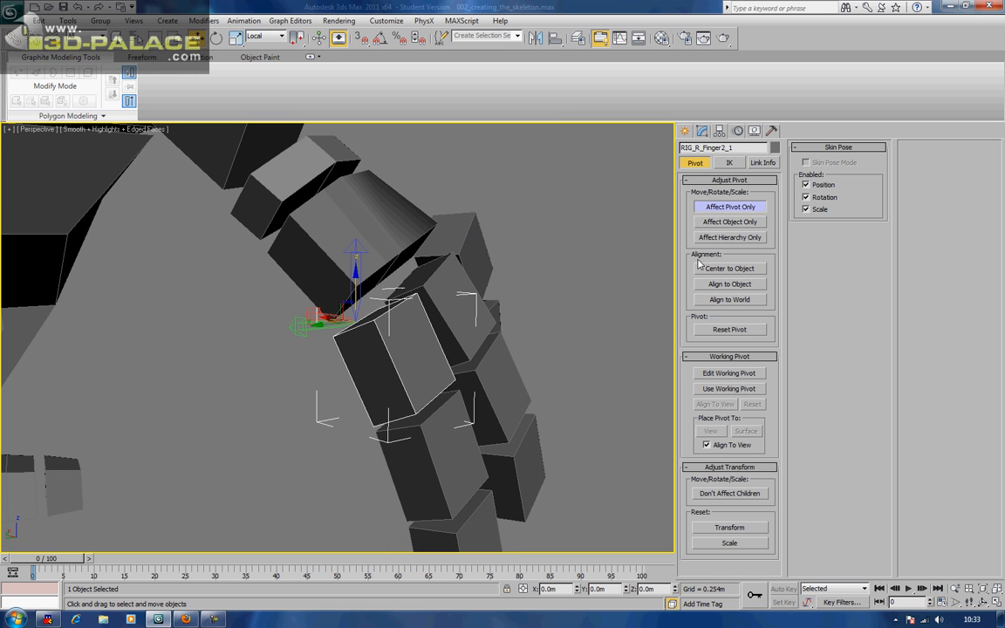
{"action": "left_click", "coordinate": [728, 209]}
{"action": "left_click", "coordinate": [727, 208]}
{"action": "left_click", "coordinate": [714, 270]}
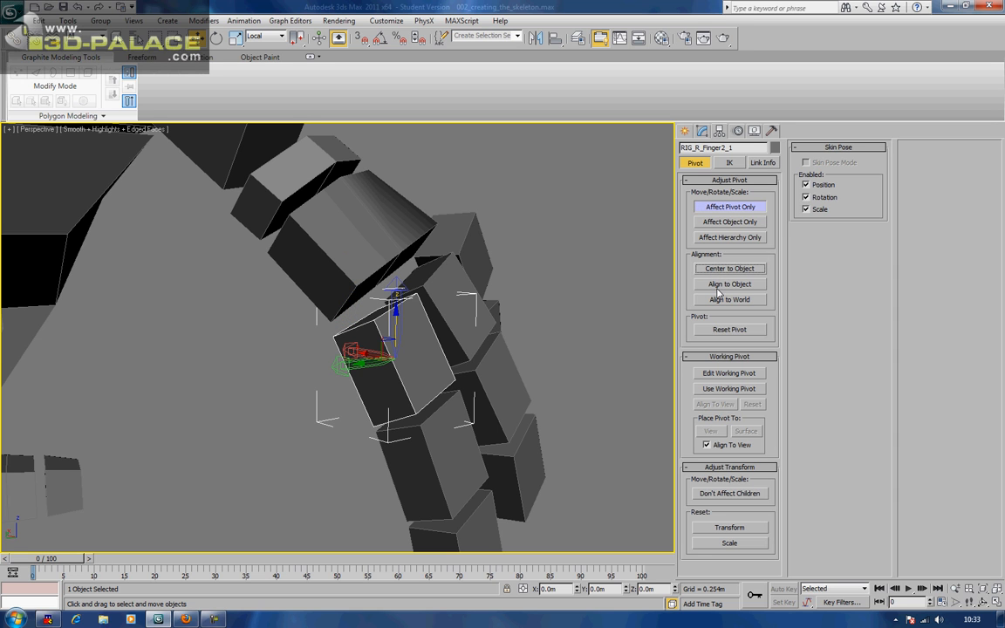
{"action": "middle_click_drag", "start_coordinate": [645, 338], "coordinate": [660, 337], "text": "alt"}
{"action": "left_click", "coordinate": [719, 287]}
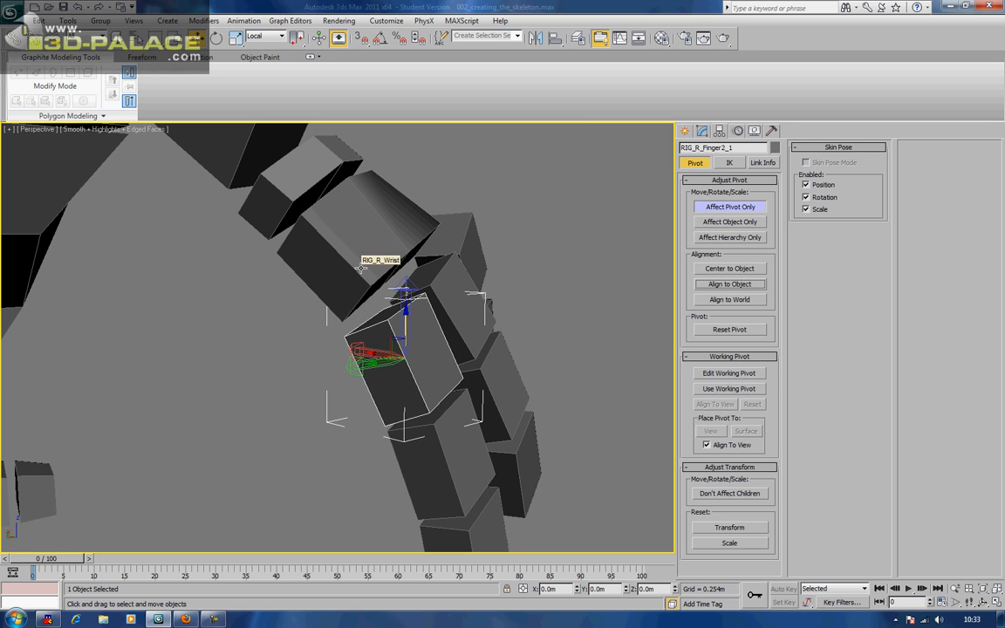
{"action": "middle_click_drag", "start_coordinate": [516, 315], "coordinate": [544, 314], "text": "alt"}
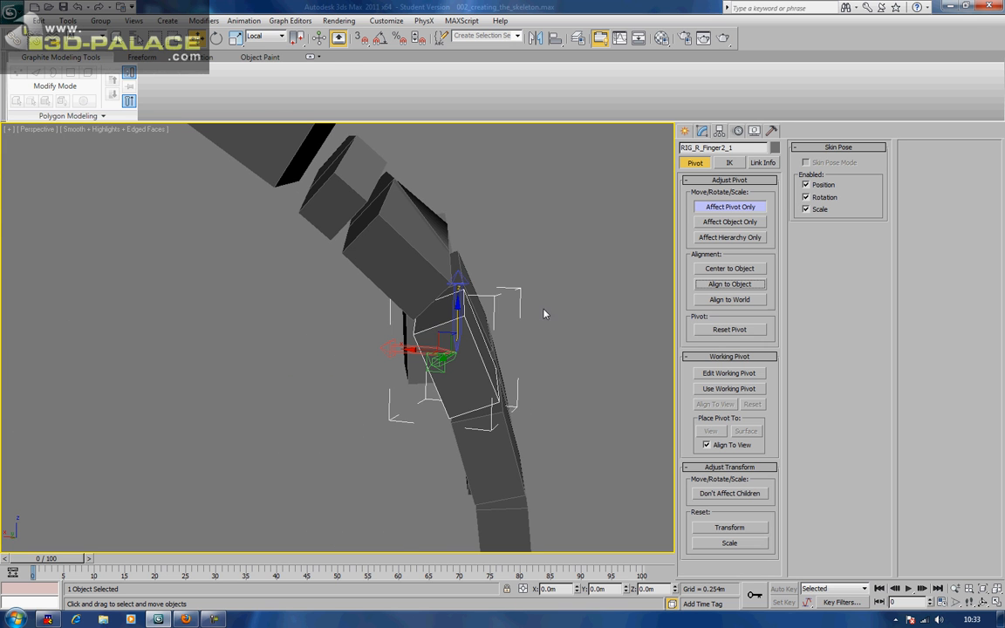
{"action": "middle_click_drag", "start_coordinate": [501, 368], "coordinate": [423, 255], "text": "alt"}
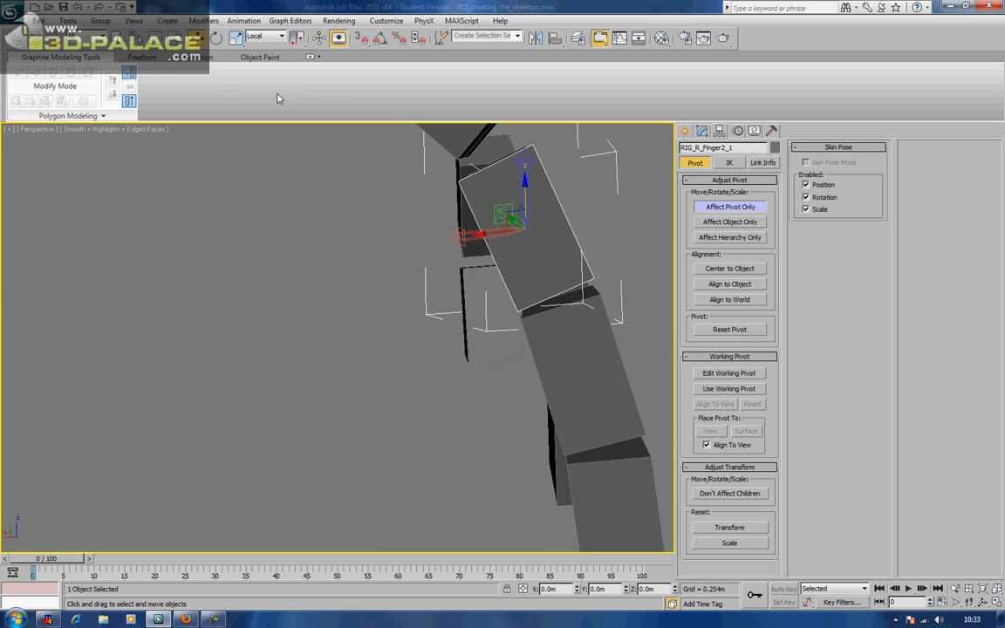
{"action": "left_click", "coordinate": [218, 41]}
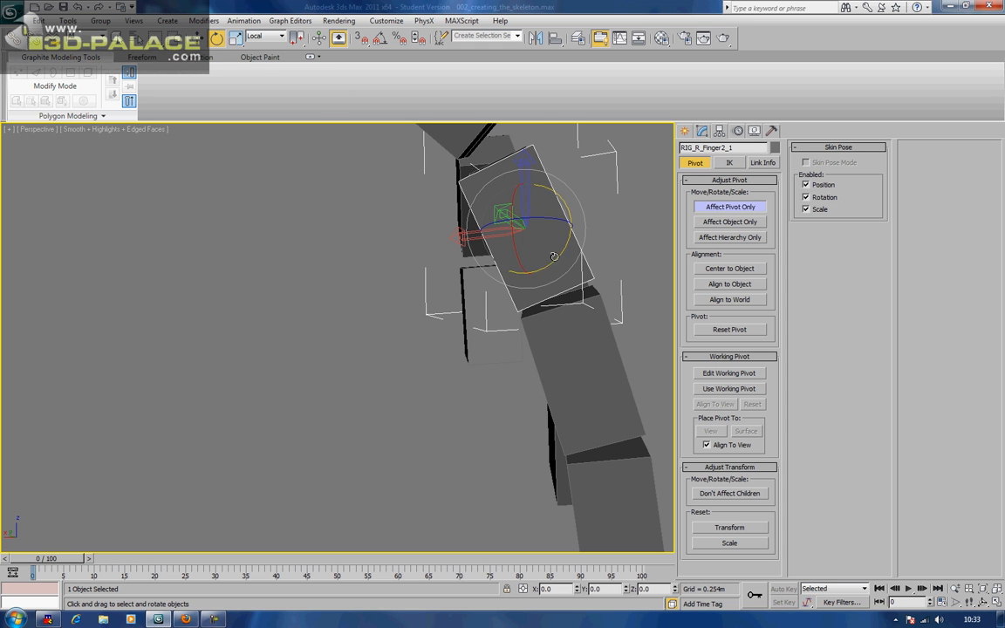
{"action": "left_click_drag", "start_coordinate": [547, 219], "coordinate": [492, 225]}
Click through the neighbouring finger and thumb boxes to check them, then deselect all
{"action": "left_click", "coordinate": [560, 356]}
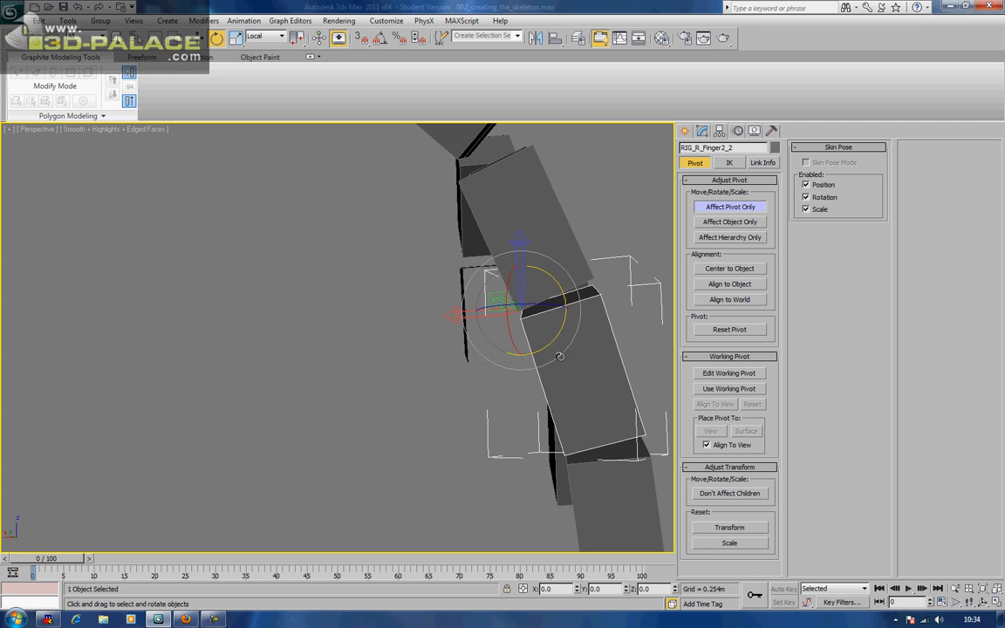
{"action": "middle_click_drag", "start_coordinate": [575, 365], "coordinate": [466, 380]}
{"action": "left_click", "coordinate": [396, 278]}
{"action": "left_click", "coordinate": [564, 327]}
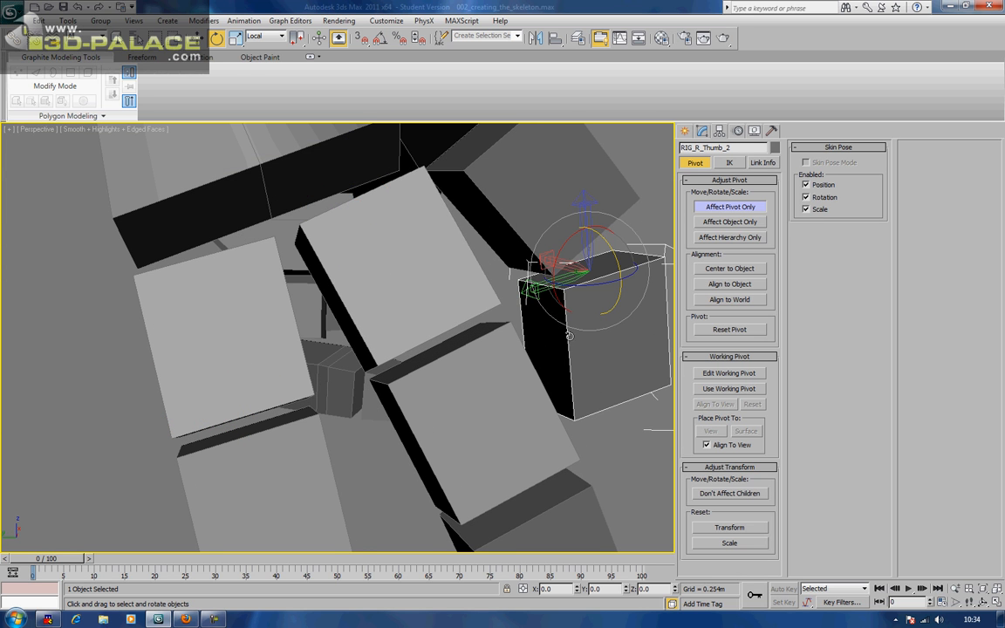
{"action": "middle_click_drag", "start_coordinate": [575, 319], "coordinate": [566, 314]}
{"action": "left_click", "coordinate": [511, 169]}
{"action": "scroll", "coordinate": [572, 253], "scroll_direction": "down", "scroll_amount": 4}
{"action": "middle_click_drag", "start_coordinate": [419, 264], "coordinate": [388, 264], "text": "alt"}
{"action": "left_click", "coordinate": [396, 324]}
{"action": "middle_click_drag", "start_coordinate": [395, 324], "coordinate": [511, 319], "text": "alt"}
{"action": "left_click", "coordinate": [362, 285]}
{"action": "middle_click_drag", "start_coordinate": [321, 339], "coordinate": [300, 361], "text": "alt"}
{"action": "left_click", "coordinate": [512, 315]}
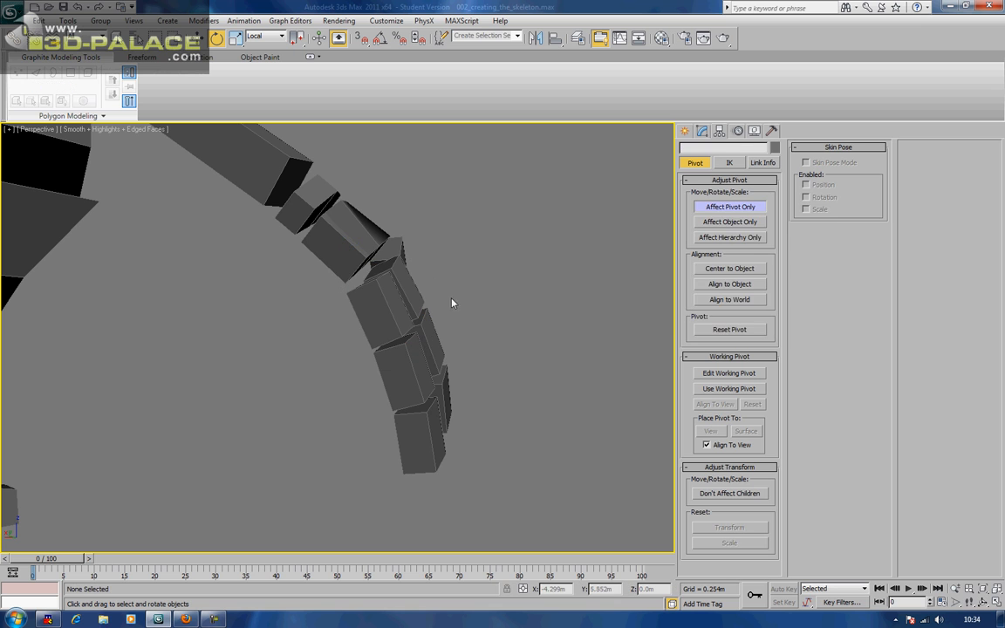
Raise the RIG_R_Finger2_1 pivot 0.04m along Z
{"action": "left_click", "coordinate": [395, 301]}
{"action": "middle_click_drag", "start_coordinate": [395, 301], "coordinate": [384, 305], "text": "alt"}
{"action": "key", "text": "w"}
{"action": "left_click_drag", "start_coordinate": [373, 272], "coordinate": [363, 248]}
{"action": "left_click", "coordinate": [469, 265]}
{"action": "middle_click_drag", "start_coordinate": [468, 264], "coordinate": [331, 354], "text": "alt"}
Center the pivots of five finger boxes, including RIG_R_Finger1_2 and RIG_R_Finger2_2, on their boxes
{"action": "left_click", "coordinate": [399, 286]}
{"action": "left_click", "coordinate": [413, 343]}
{"action": "left_click", "coordinate": [391, 311], "text": "ctrl"}
{"action": "left_click", "coordinate": [429, 354], "text": "ctrl"}
{"action": "left_click", "coordinate": [445, 405], "text": "ctrl"}
{"action": "left_click", "coordinate": [384, 456], "text": "ctrl"}
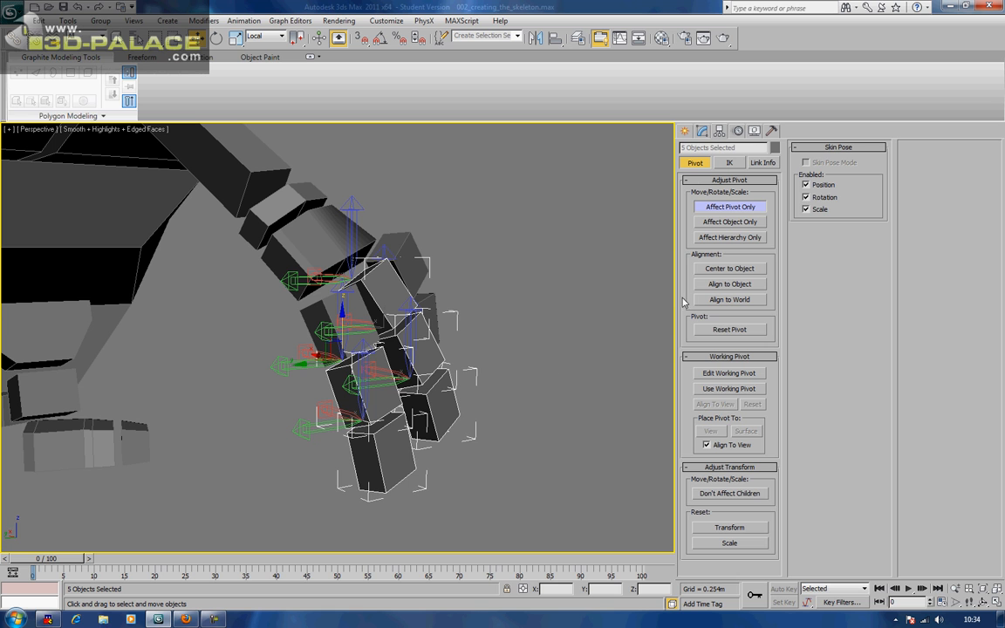
{"action": "left_click", "coordinate": [739, 270]}
{"action": "left_click", "coordinate": [559, 292]}
{"action": "middle_click_drag", "start_coordinate": [558, 292], "coordinate": [384, 313], "text": "alt"}
{"action": "left_click", "coordinate": [370, 302]}
{"action": "scroll", "coordinate": [326, 313], "scroll_direction": "up", "scroll_amount": 4}
Rotate the current finger box's pivot freely and raise it along Z
{"action": "key", "text": "e"}
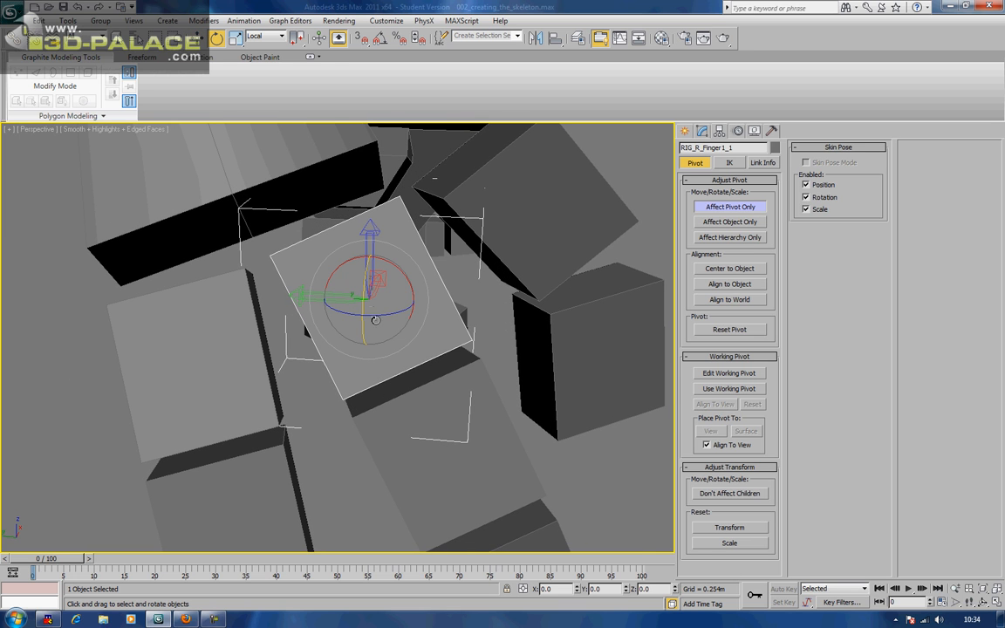
{"action": "left_click_drag", "start_coordinate": [379, 301], "coordinate": [325, 319]}
{"action": "key", "text": "w"}
{"action": "left_click_drag", "start_coordinate": [319, 245], "coordinate": [321, 190]}
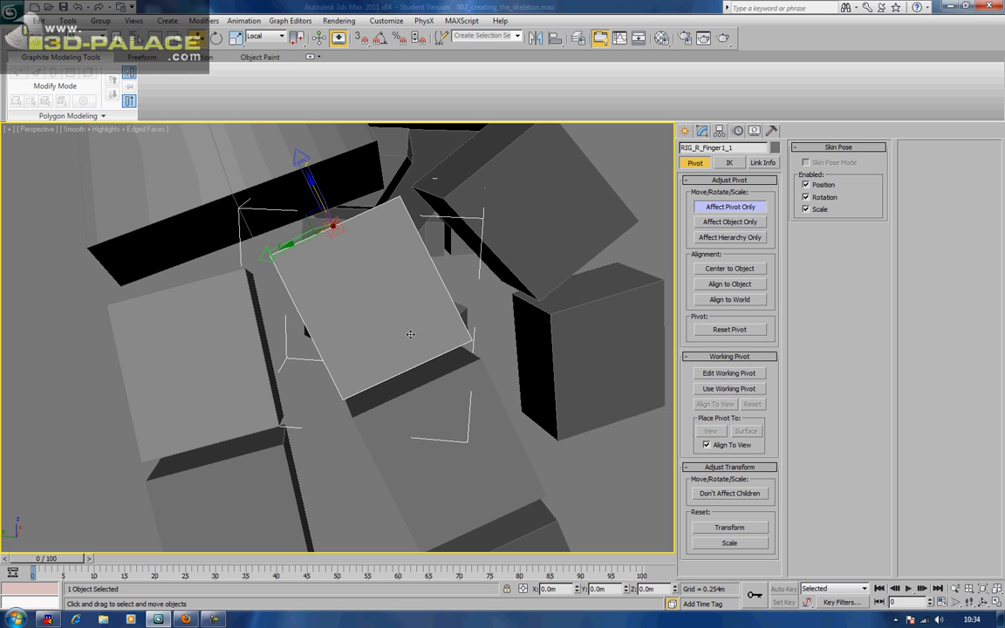
{"action": "middle_click_drag", "start_coordinate": [442, 379], "coordinate": [436, 363], "text": "alt"}
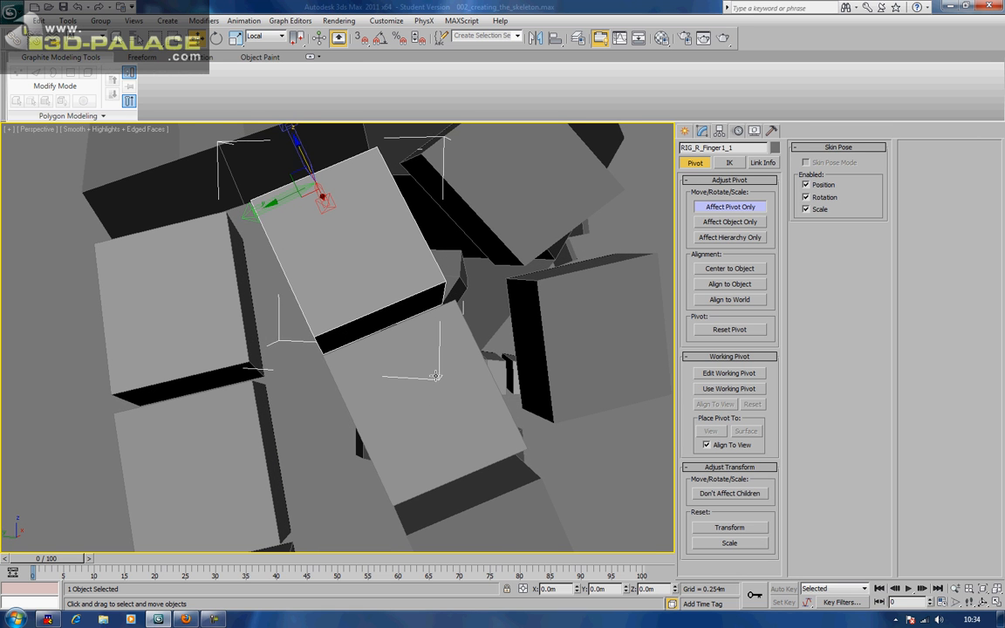
Rotate RIG_R_Finger1_2's pivot slightly and raise it to the box's top edge
{"action": "left_click", "coordinate": [429, 416]}
{"action": "key", "text": "e"}
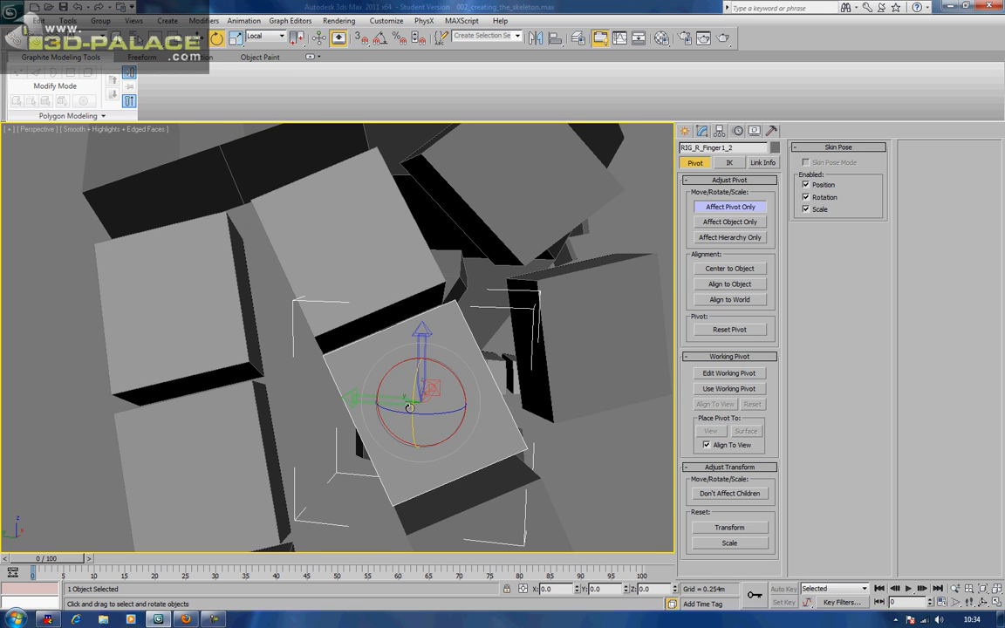
{"action": "left_click_drag", "start_coordinate": [411, 384], "coordinate": [375, 408]}
{"action": "key", "text": "w"}
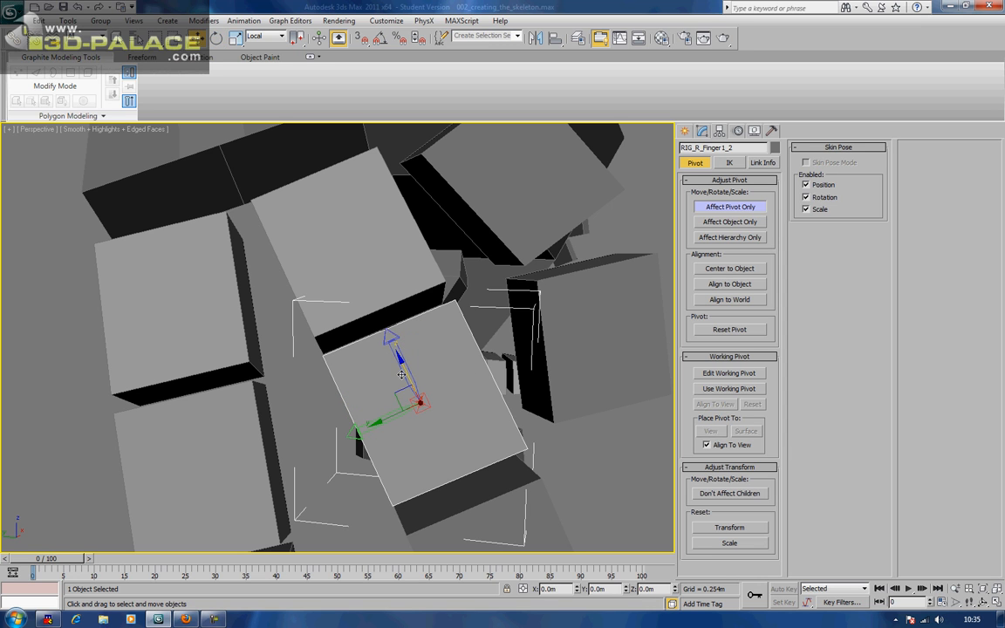
{"action": "left_click_drag", "start_coordinate": [404, 368], "coordinate": [371, 303]}
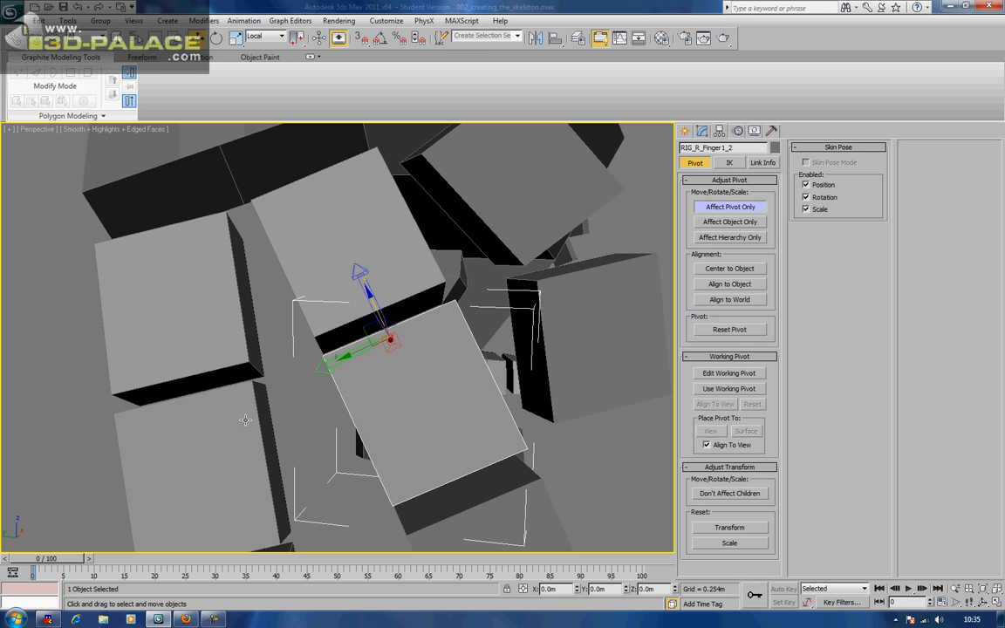
{"action": "middle_click_drag", "start_coordinate": [244, 448], "coordinate": [402, 394], "text": "alt"}
Rotate RIG_R_Finger2_2's pivot to line up with the box's angle
{"action": "left_click", "coordinate": [392, 400]}
{"action": "key", "text": "e"}
{"action": "left_click_drag", "start_coordinate": [400, 411], "coordinate": [411, 404]}
{"action": "key", "text": "w"}
{"action": "key", "text": "e"}
{"action": "left_click_drag", "start_coordinate": [325, 350], "coordinate": [358, 386]}
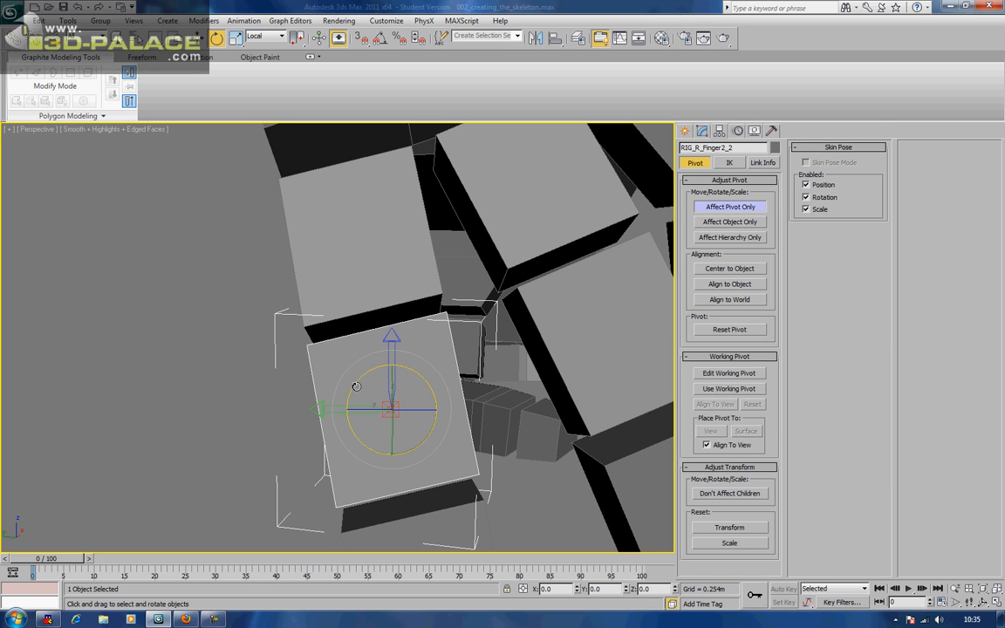
Raise RIG_R_Finger2_2's pivot to the box's top edge
{"action": "key", "text": "w"}
{"action": "left_click_drag", "start_coordinate": [381, 376], "coordinate": [352, 298]}
{"action": "middle_click_drag", "start_coordinate": [404, 351], "coordinate": [392, 323]}
{"action": "middle_click_drag", "start_coordinate": [461, 434], "coordinate": [426, 362]}
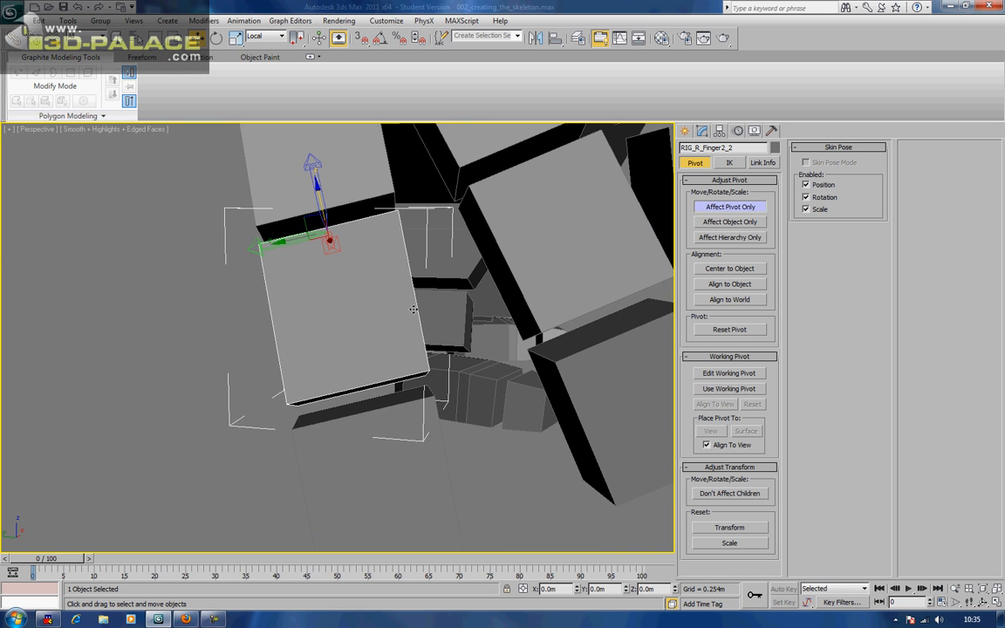
{"action": "middle_click_drag", "start_coordinate": [386, 409], "coordinate": [390, 326]}
Rotate RIG_R_Finger2_3's pivot to match the box and raise it to its top edge
{"action": "left_click", "coordinate": [385, 343]}
{"action": "key", "text": "e"}
{"action": "mouse_move", "coordinate": [362, 334]}
{"action": "left_mouse_down"}
{"action": "mouse_move", "coordinate": [401, 337]}
{"action": "mouse_move", "coordinate": [362, 332]}
{"action": "mouse_move", "coordinate": [347, 347]}
{"action": "left_mouse_up"}
{"action": "key", "text": "w"}
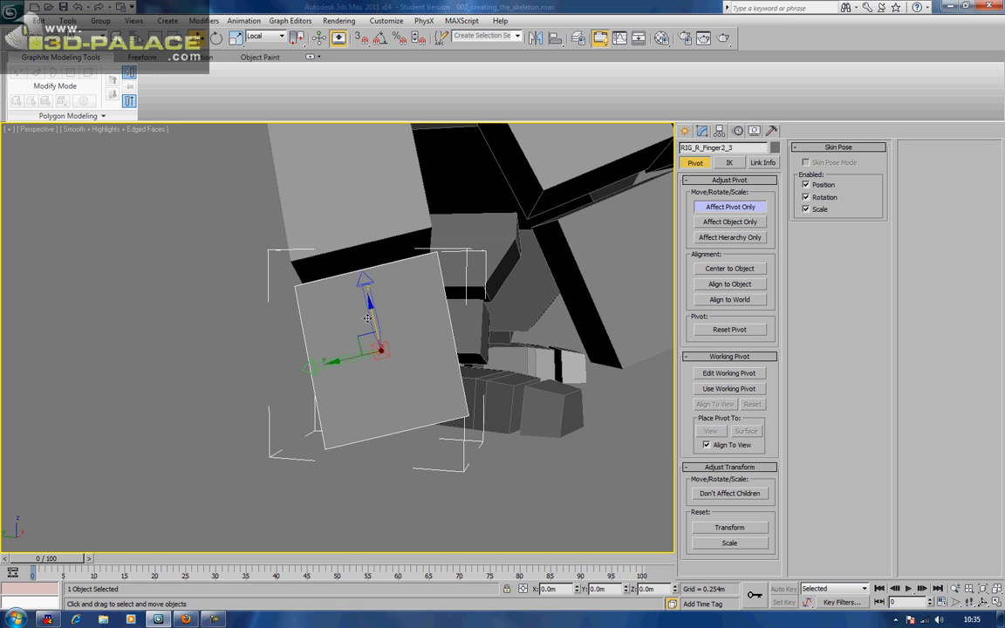
{"action": "left_click_drag", "start_coordinate": [371, 312], "coordinate": [360, 228]}
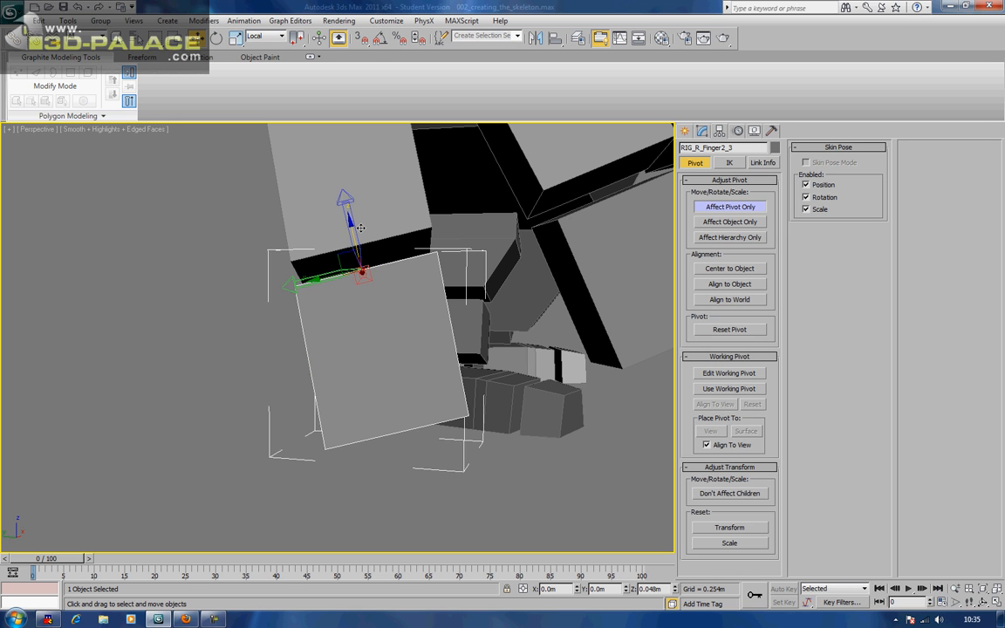
{"action": "middle_click_drag", "start_coordinate": [462, 297], "coordinate": [346, 341], "text": "alt"}
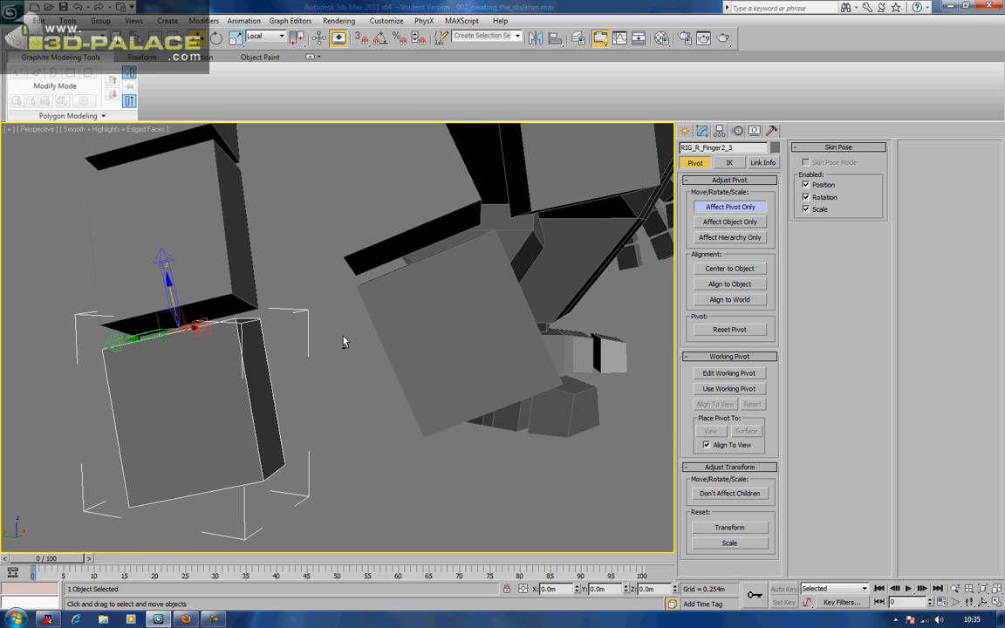
Turn RIG_R_Finger1_3's pivot about -26.86° on X, raise it 0.047m, then exit Affect Pivot Only
{"action": "left_click", "coordinate": [423, 321]}
{"action": "key", "text": "e"}
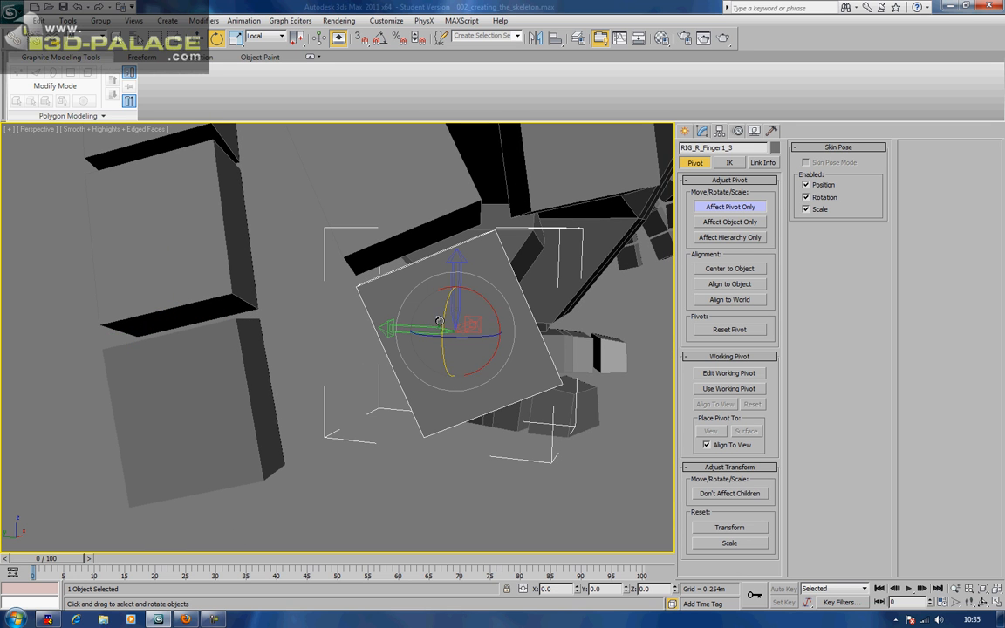
{"action": "mouse_move", "coordinate": [456, 331]}
{"action": "left_mouse_down"}
{"action": "mouse_move", "coordinate": [467, 326]}
{"action": "mouse_move", "coordinate": [415, 311]}
{"action": "mouse_move", "coordinate": [418, 350]}
{"action": "left_mouse_up"}
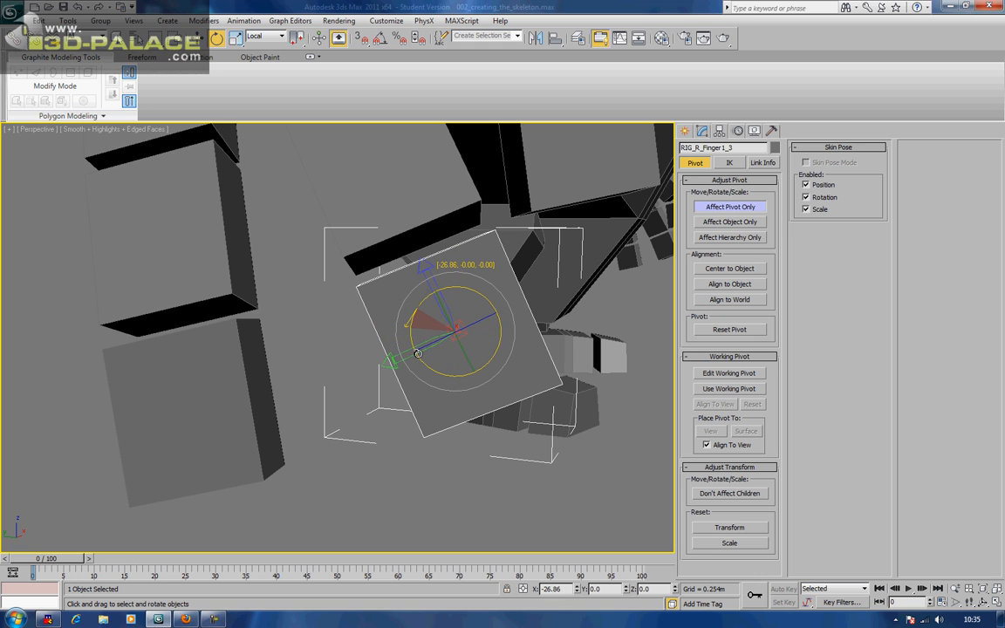
{"action": "key", "text": "w"}
{"action": "left_click_drag", "start_coordinate": [438, 302], "coordinate": [384, 231]}
{"action": "left_click", "coordinate": [709, 209]}
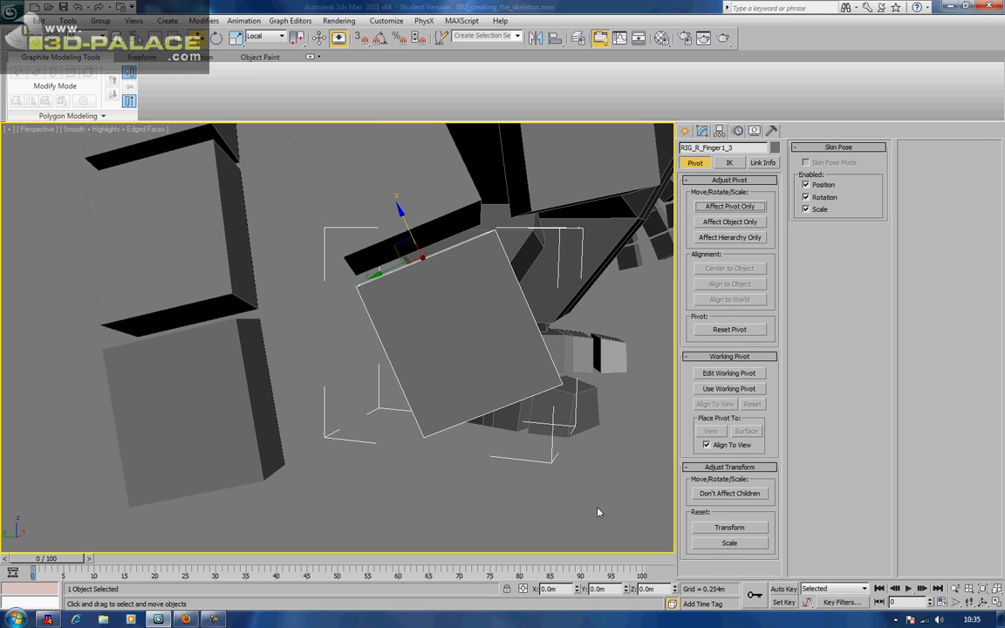
{"action": "middle_click_drag", "start_coordinate": [599, 512], "coordinate": [561, 478]}
{"action": "scroll", "coordinate": [567, 471], "scroll_direction": "down", "scroll_amount": 5}
Select RIG_R_Foot_Toe and switch to Affect Pivot Only, framing the foot in view
{"action": "left_click", "coordinate": [581, 432]}
{"action": "scroll", "coordinate": [545, 451], "scroll_direction": "up", "scroll_amount": 6}
{"action": "middle_click_drag", "start_coordinate": [555, 439], "coordinate": [494, 410]}
{"action": "left_click", "coordinate": [402, 453]}
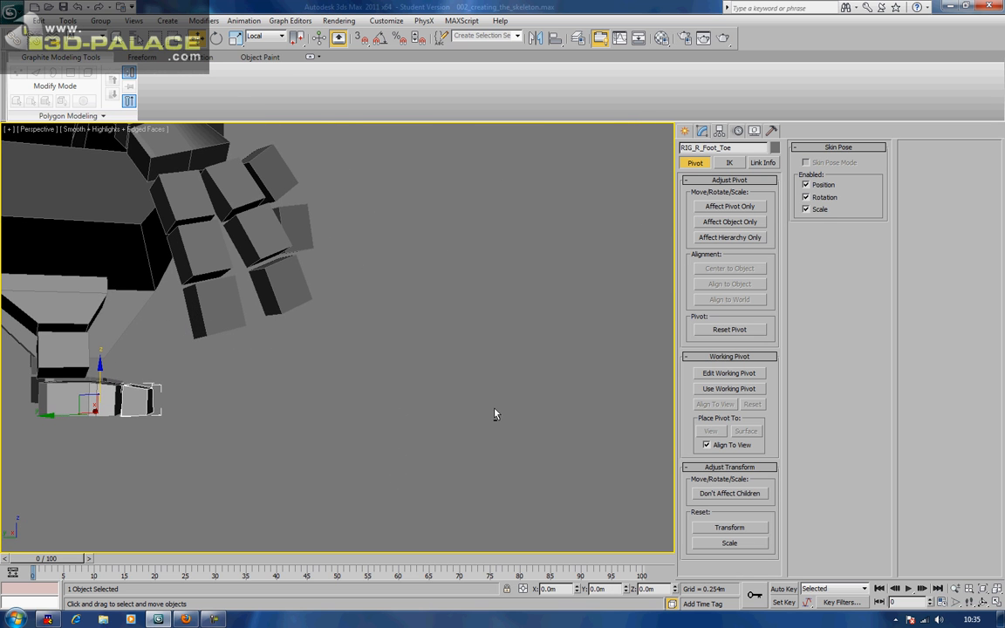
{"action": "middle_click_drag", "start_coordinate": [362, 441], "coordinate": [269, 475], "text": "alt"}
{"action": "middle_click_drag", "start_coordinate": [409, 392], "coordinate": [262, 437]}
{"action": "scroll", "coordinate": [274, 446], "scroll_direction": "up", "scroll_amount": 6}
{"action": "middle_click_drag", "start_coordinate": [294, 370], "coordinate": [429, 482]}
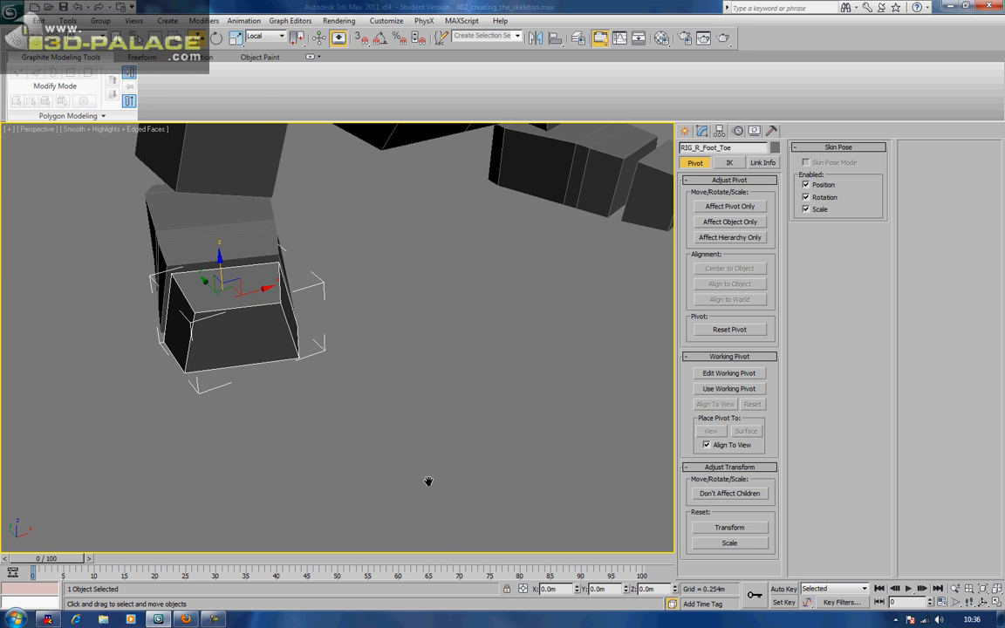
{"action": "left_click", "coordinate": [730, 207]}
{"action": "middle_click_drag", "start_coordinate": [473, 255], "coordinate": [511, 275]}
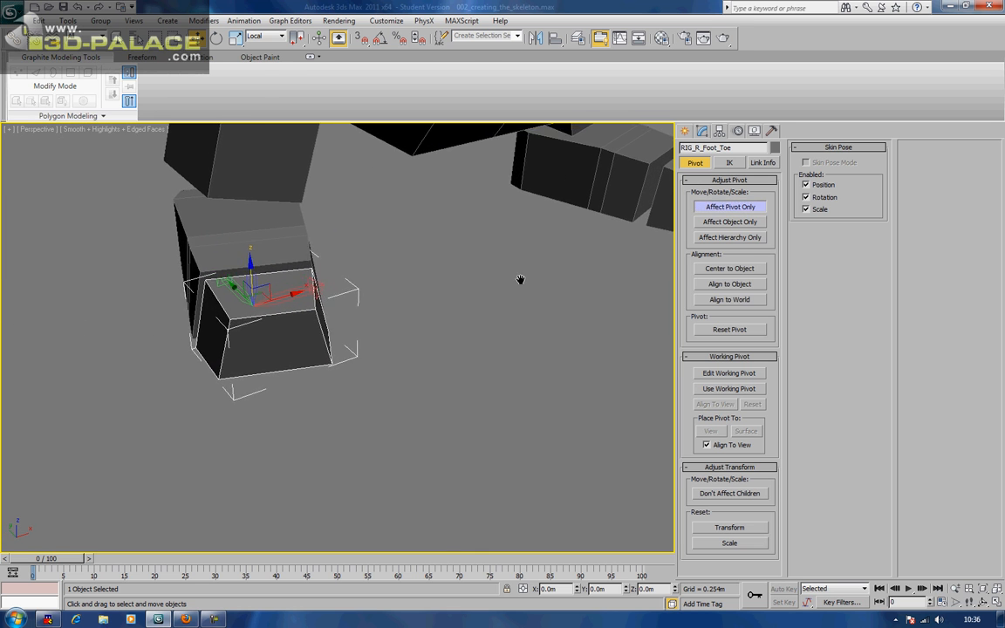
{"action": "scroll", "coordinate": [385, 287], "scroll_direction": "down", "scroll_amount": 2}
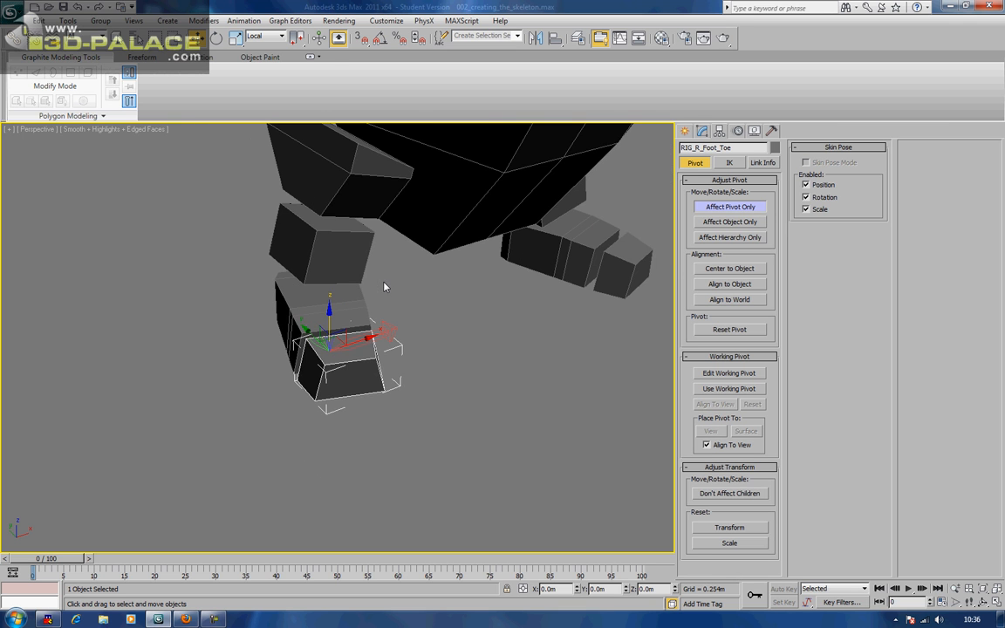
{"action": "scroll", "coordinate": [385, 287], "scroll_direction": "up", "scroll_amount": 4}
{"action": "middle_click_drag", "start_coordinate": [384, 286], "coordinate": [372, 304], "text": "alt"}
{"action": "scroll", "coordinate": [370, 338], "scroll_direction": "up", "scroll_amount": 3}
{"action": "scroll", "coordinate": [370, 332], "scroll_direction": "down", "scroll_amount": 2}
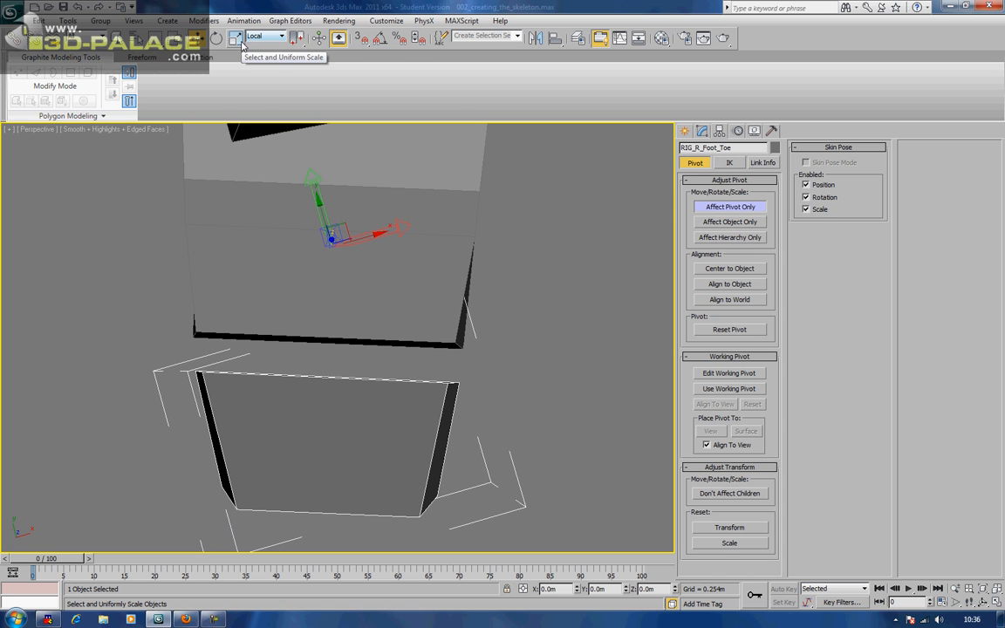
Rotate the toe's pivot about -19.77° around Z and lower it onto the toe's top edge
{"action": "left_click", "coordinate": [215, 38]}
{"action": "left_click", "coordinate": [355, 208]}
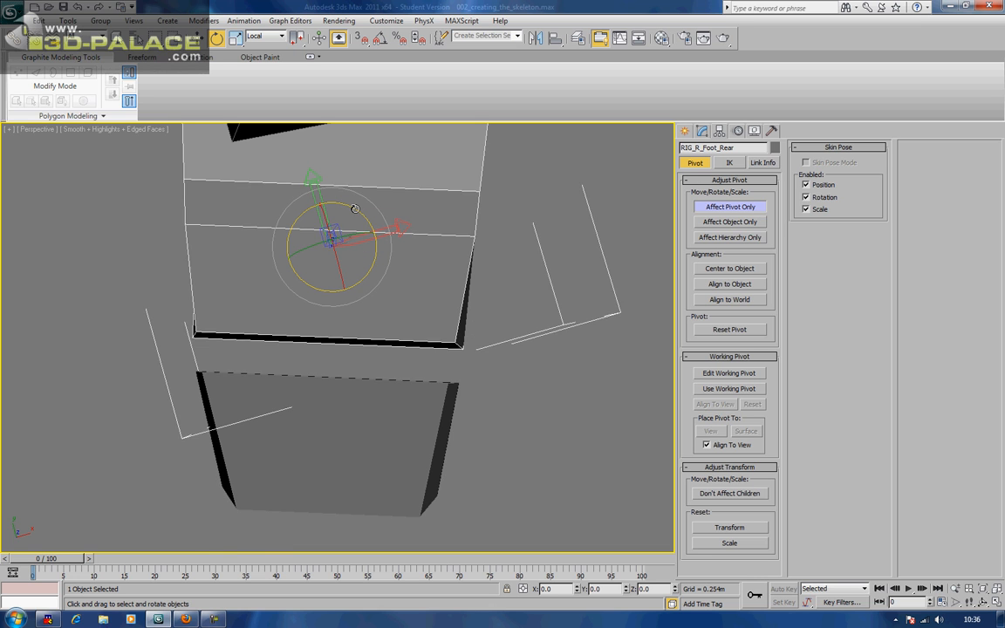
{"action": "key", "text": "ctrl+z"}
{"action": "left_click_drag", "start_coordinate": [355, 209], "coordinate": [369, 233]}
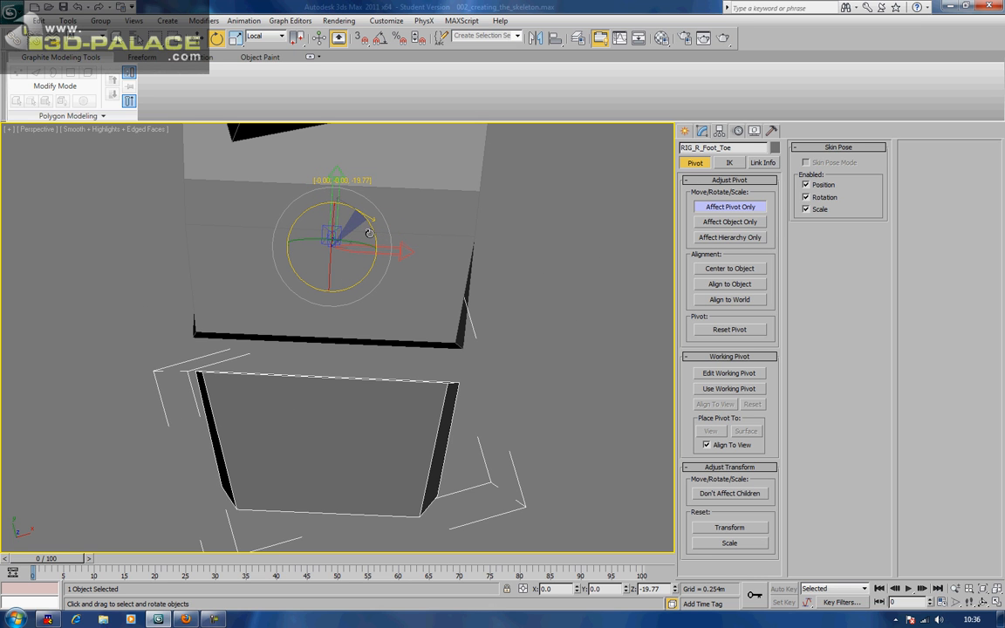
{"action": "key", "text": "w"}
{"action": "left_click_drag", "start_coordinate": [351, 233], "coordinate": [348, 364]}
{"action": "key", "text": "e"}
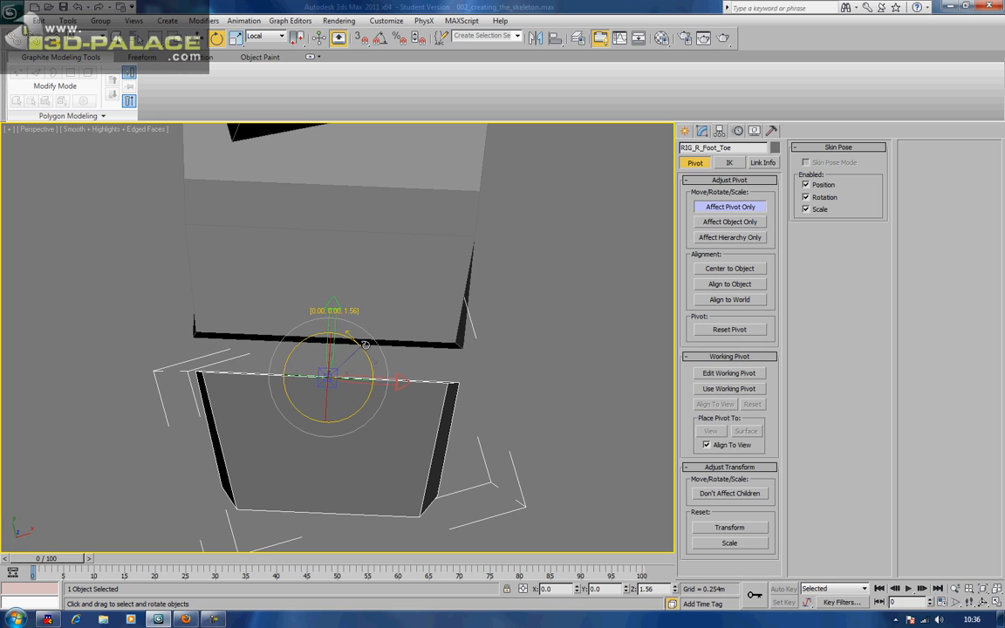
{"action": "left_click", "coordinate": [710, 209]}
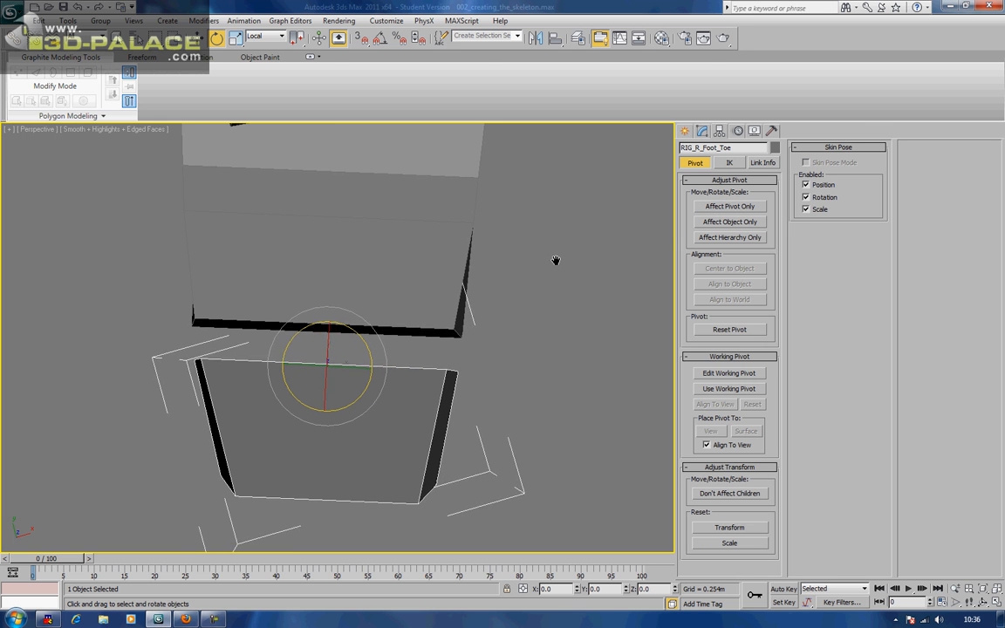
Test-lift the toe box slightly, then undo the move
{"action": "middle_click_drag", "start_coordinate": [560, 279], "coordinate": [557, 259]}
{"action": "scroll", "coordinate": [557, 259], "scroll_direction": "up", "scroll_amount": 5}
{"action": "scroll", "coordinate": [556, 259], "scroll_direction": "down", "scroll_amount": 4}
{"action": "middle_click_drag", "start_coordinate": [422, 312], "coordinate": [529, 233], "text": "alt"}
{"action": "scroll", "coordinate": [530, 237], "scroll_direction": "down", "scroll_amount": 3}
{"action": "scroll", "coordinate": [529, 241], "scroll_direction": "up", "scroll_amount": 3}
{"action": "scroll", "coordinate": [526, 241], "scroll_direction": "down", "scroll_amount": 3}
{"action": "middle_click_drag", "start_coordinate": [416, 274], "coordinate": [463, 281]}
{"action": "key", "text": "w"}
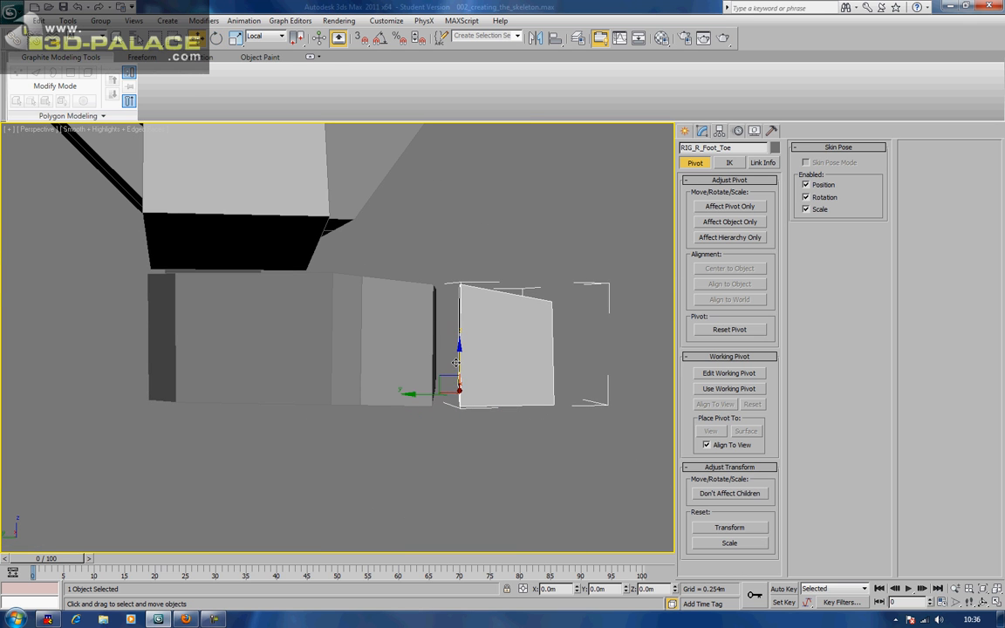
{"action": "left_click_drag", "start_coordinate": [459, 359], "coordinate": [459, 348]}
{"action": "key", "text": "ctrl+z"}
Raise the toe's pivot 0.036m along Z, then tilt the toe about -18° to test it
{"action": "left_click", "coordinate": [730, 206]}
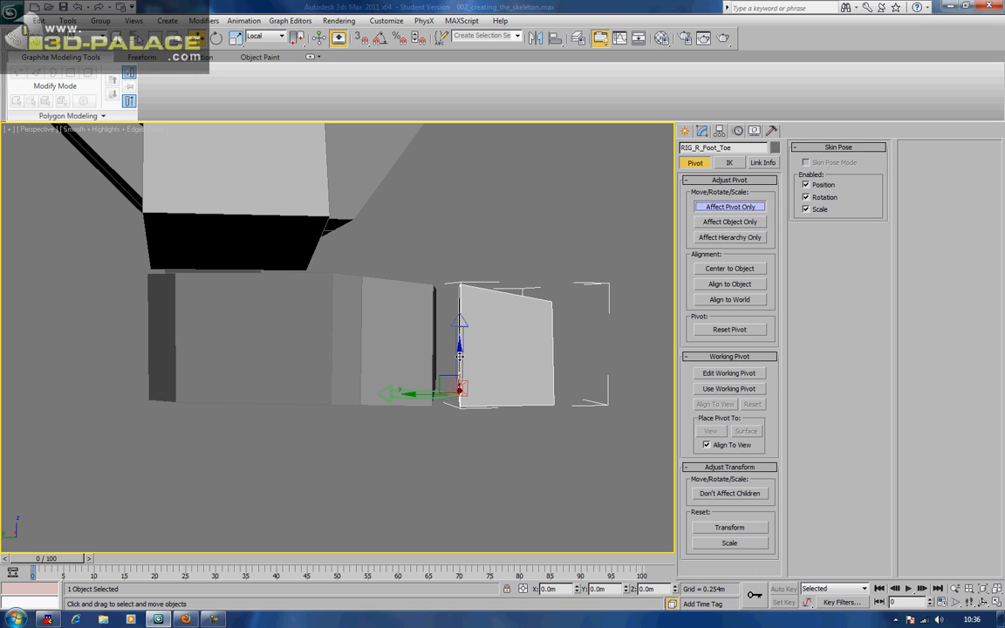
{"action": "left_click_drag", "start_coordinate": [459, 356], "coordinate": [471, 314]}
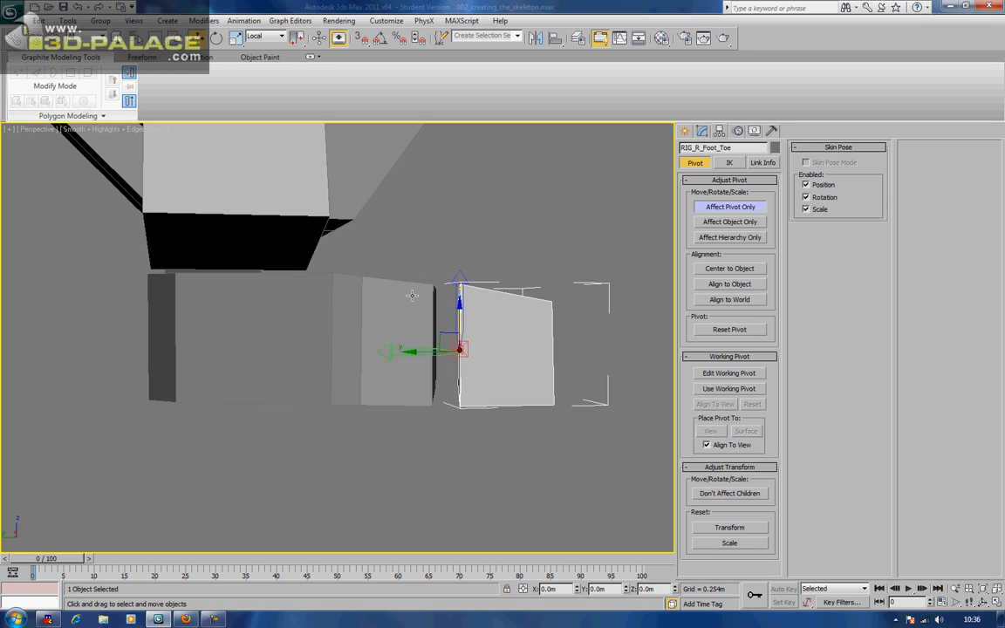
{"action": "left_click", "coordinate": [752, 209]}
{"action": "key", "text": "e"}
{"action": "mouse_move", "coordinate": [496, 326]}
{"action": "left_mouse_down"}
{"action": "mouse_move", "coordinate": [485, 299]}
{"action": "mouse_move", "coordinate": [498, 309]}
{"action": "mouse_move", "coordinate": [494, 320]}
{"action": "mouse_move", "coordinate": [504, 308]}
{"action": "mouse_move", "coordinate": [505, 330]}
{"action": "left_mouse_up"}
Move RIG_R_Foot_Rear's pivot to its top edge, nudge it 0.023m in X, and rotate it -17.75° around Z
{"action": "left_click", "coordinate": [269, 326]}
{"action": "middle_click_drag", "start_coordinate": [270, 326], "coordinate": [286, 381]}
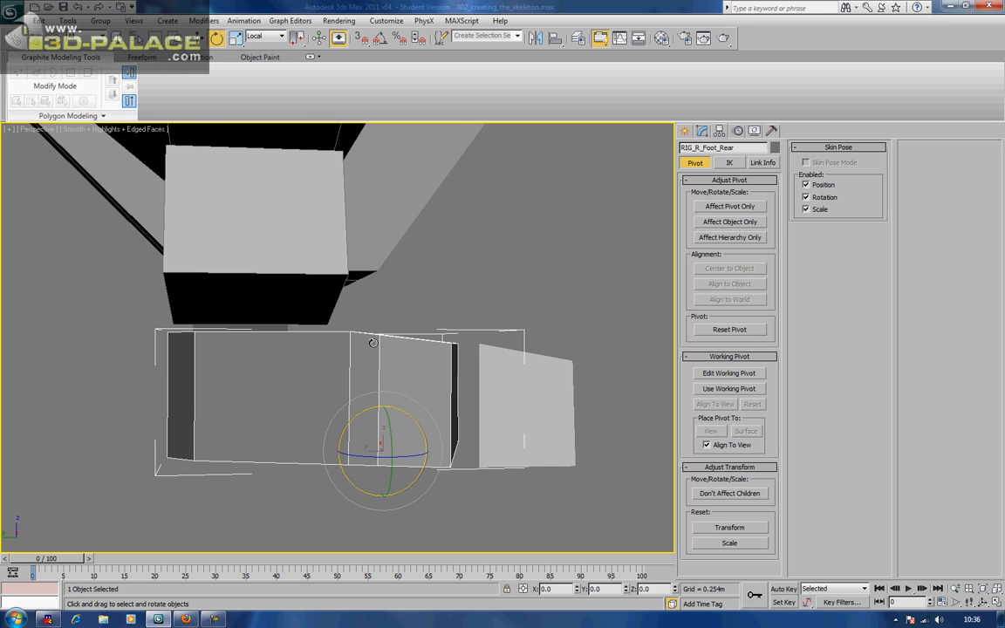
{"action": "left_click", "coordinate": [727, 207]}
{"action": "key", "text": "w"}
{"action": "left_click_drag", "start_coordinate": [368, 434], "coordinate": [258, 321]}
{"action": "middle_click_drag", "start_coordinate": [259, 321], "coordinate": [364, 331], "text": "alt"}
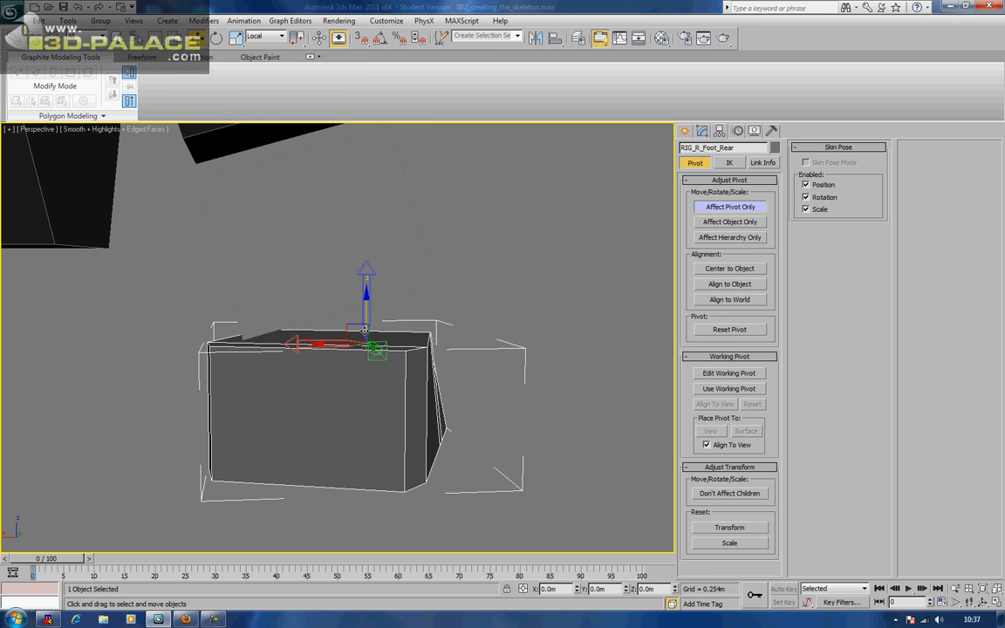
{"action": "left_click_drag", "start_coordinate": [316, 343], "coordinate": [286, 342]}
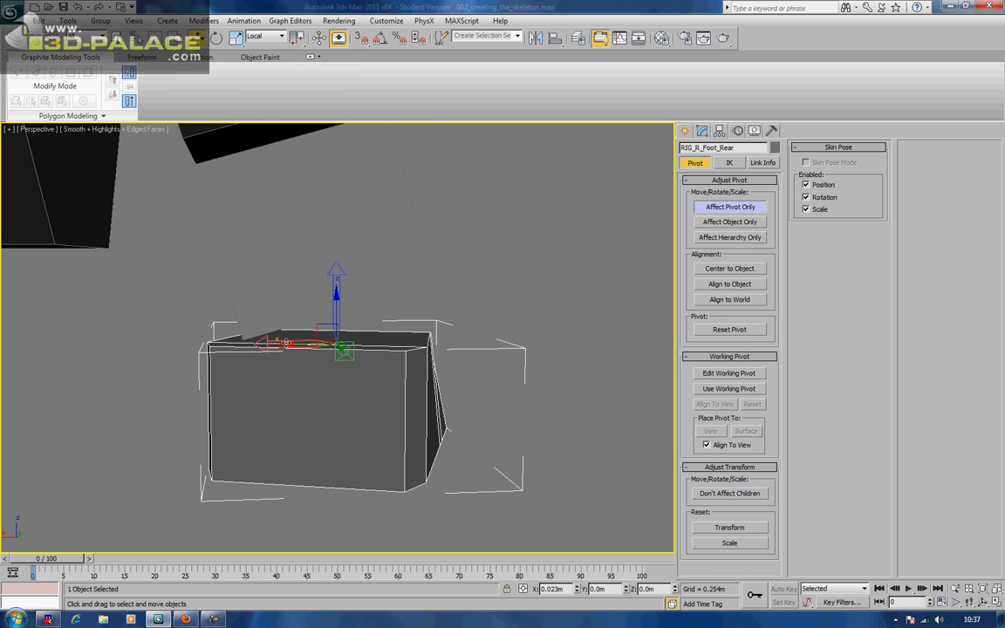
{"action": "middle_click_drag", "start_coordinate": [352, 347], "coordinate": [292, 413], "text": "alt"}
{"action": "key", "text": "e"}
{"action": "left_click_drag", "start_coordinate": [325, 377], "coordinate": [303, 399]}
{"action": "middle_click_drag", "start_coordinate": [304, 399], "coordinate": [283, 337], "text": "alt"}
Rotate RIG_R_Leg's pivot 17.81° around Y
{"action": "left_click", "coordinate": [349, 347]}
{"action": "left_click_drag", "start_coordinate": [380, 381], "coordinate": [386, 397]}
{"action": "mouse_move", "coordinate": [353, 374]}
{"action": "middle_mouse_down", "text": "alt"}
{"action": "mouse_move", "coordinate": [460, 382]}
{"action": "mouse_move", "coordinate": [355, 376]}
{"action": "middle_mouse_up", "text": "alt"}
Raise RIG_R_Leg's pivot 0.117m along Z to its top edge
{"action": "key", "text": "w"}
{"action": "left_click_drag", "start_coordinate": [348, 366], "coordinate": [376, 285]}
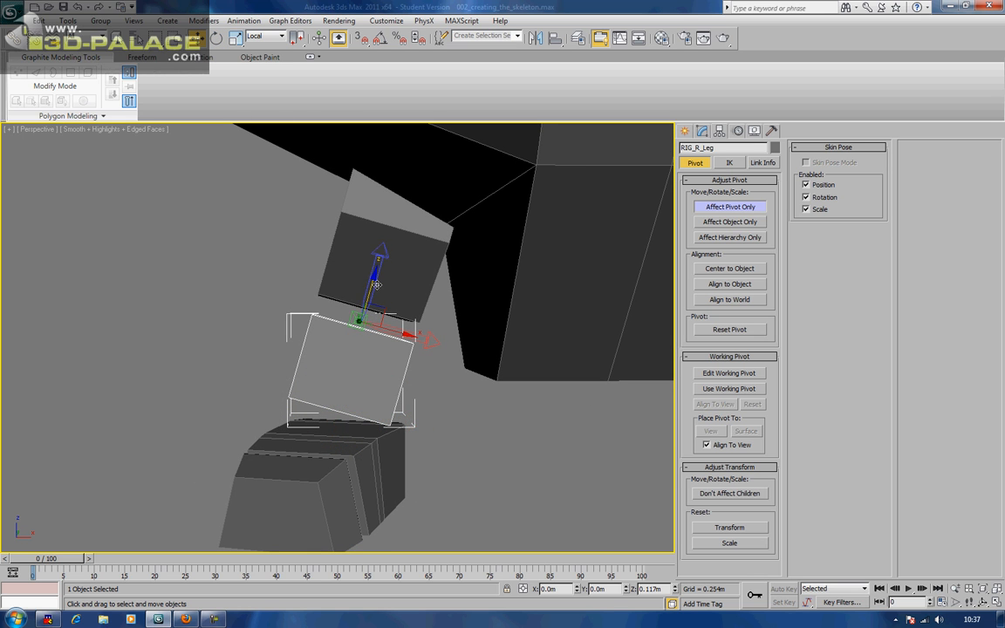
{"action": "middle_click_drag", "start_coordinate": [400, 262], "coordinate": [381, 309]}
Rotate RIG_R_Thigh's pivot 19.66° around Y and raise it 0.119m along Z
{"action": "left_click", "coordinate": [380, 308]}
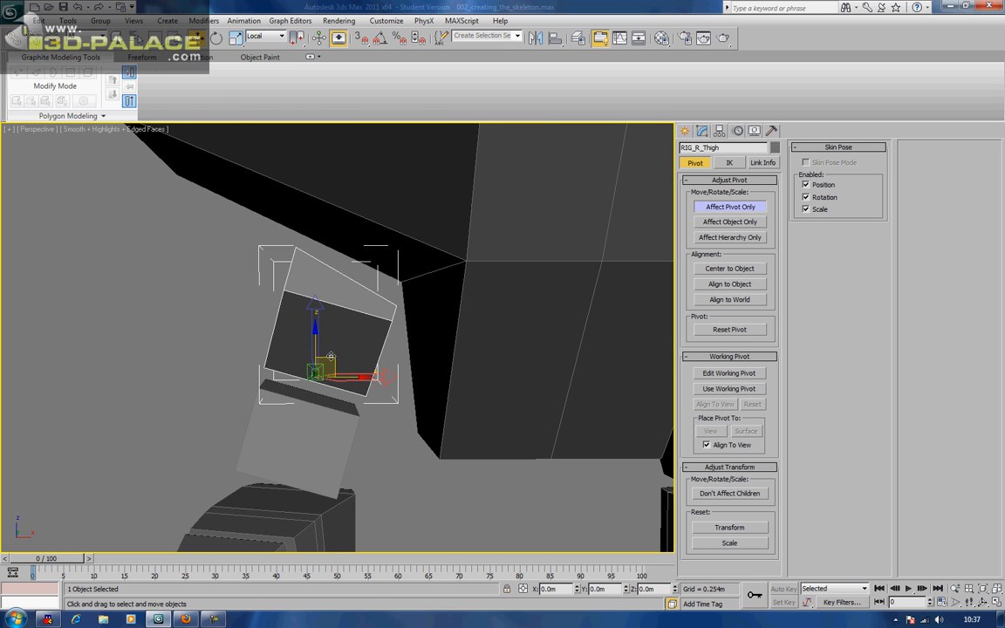
{"action": "key", "text": "e"}
{"action": "left_click_drag", "start_coordinate": [345, 345], "coordinate": [357, 363]}
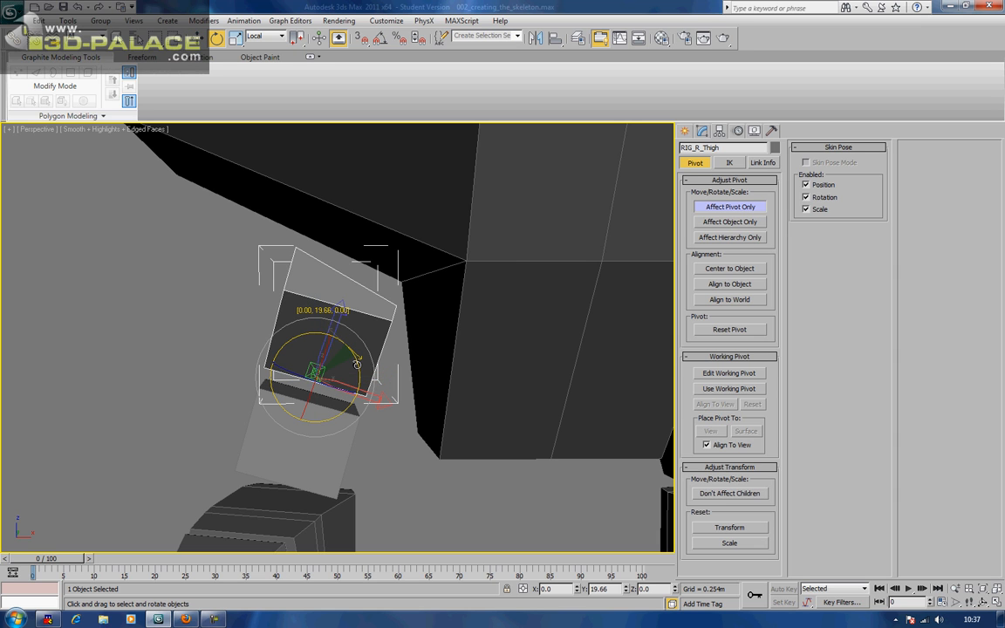
{"action": "key", "text": "w"}
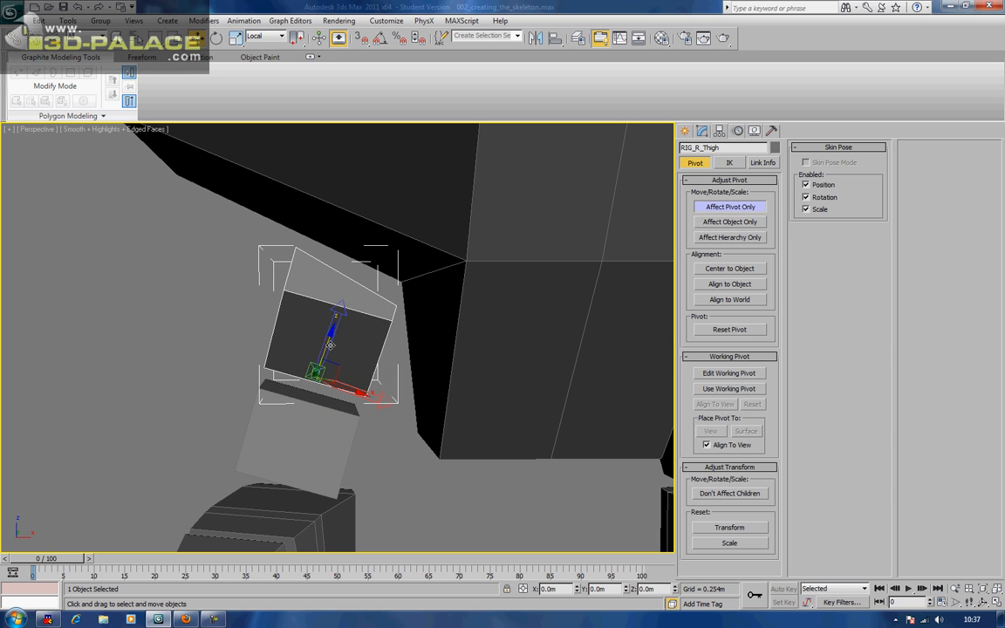
{"action": "left_click_drag", "start_coordinate": [323, 346], "coordinate": [368, 268]}
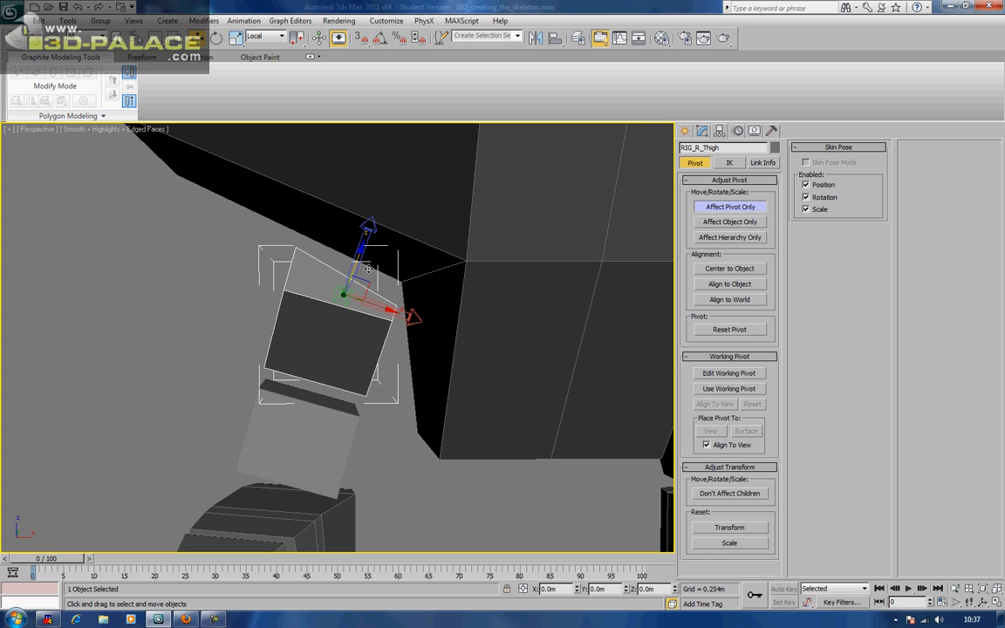
{"action": "middle_click_drag", "start_coordinate": [368, 269], "coordinate": [423, 315], "text": "alt"}
{"action": "scroll", "coordinate": [477, 292], "scroll_direction": "down", "scroll_amount": 5}
Raise RIG_Pelvis's pivot along Z to its top edge
{"action": "left_click", "coordinate": [414, 290]}
{"action": "left_click_drag", "start_coordinate": [397, 335], "coordinate": [404, 214]}
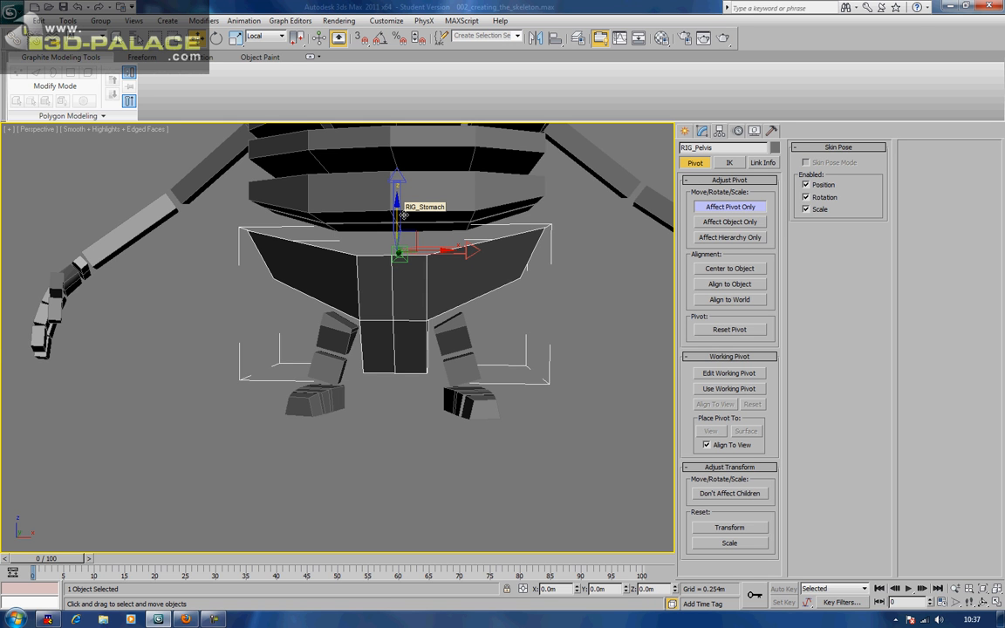
{"action": "middle_click_drag", "start_coordinate": [556, 316], "coordinate": [366, 381], "text": "alt"}
Work down the left arm to RIG_L_Finger1_1 and slide its pivot to the joint end
{"action": "left_click", "coordinate": [408, 264]}
{"action": "middle_click_drag", "start_coordinate": [408, 263], "coordinate": [446, 297]}
{"action": "left_click", "coordinate": [510, 330]}
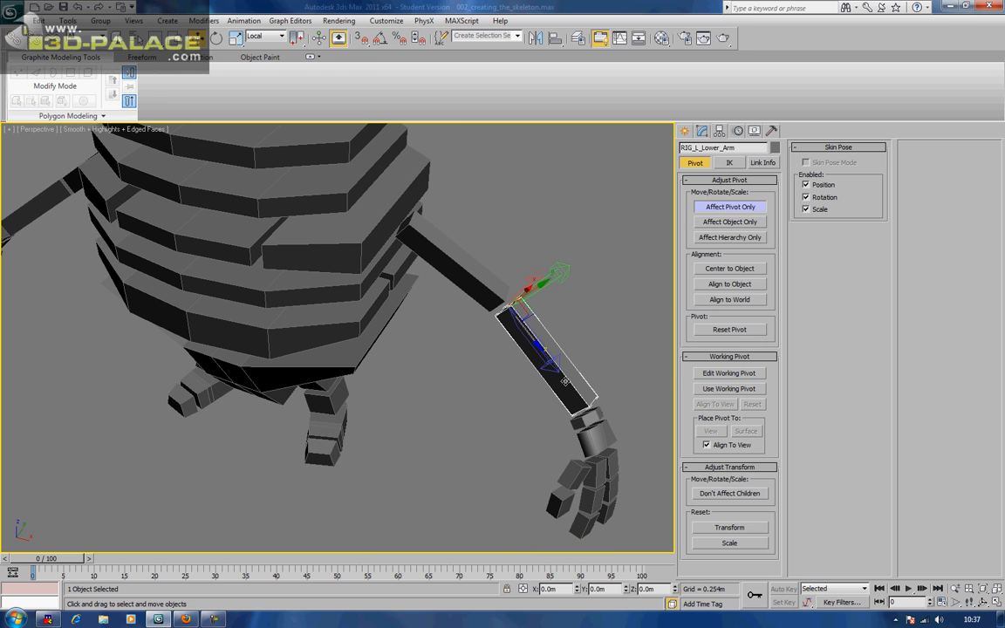
{"action": "scroll", "coordinate": [510, 329], "scroll_direction": "up", "scroll_amount": 4}
{"action": "left_click", "coordinate": [463, 329]}
{"action": "middle_click_drag", "start_coordinate": [463, 329], "coordinate": [394, 263], "text": "alt"}
{"action": "left_click", "coordinate": [462, 306]}
{"action": "scroll", "coordinate": [435, 296], "scroll_direction": "up", "scroll_amount": 3}
{"action": "left_click", "coordinate": [379, 322]}
{"action": "left_click", "coordinate": [298, 331]}
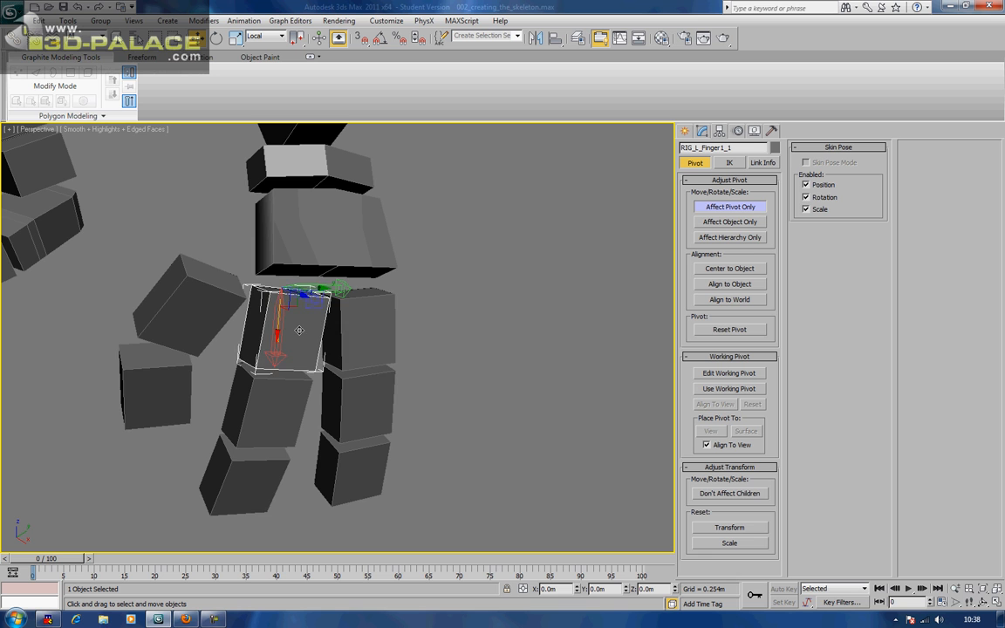
{"action": "middle_click_drag", "start_coordinate": [290, 354], "coordinate": [322, 361], "text": "alt"}
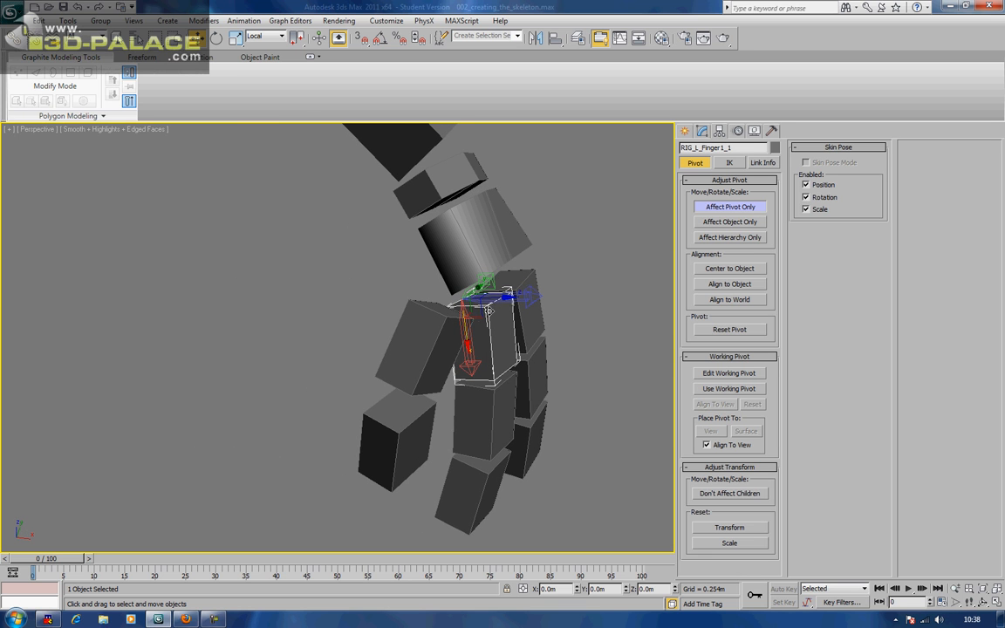
{"action": "left_click_drag", "start_coordinate": [507, 297], "coordinate": [540, 321]}
Slide the pivots of RIG_L_Finger1_2, RIG_L_Finger2_2 and RIG_L_Finger1_3 to their joint ends
{"action": "left_click", "coordinate": [524, 279]}
{"action": "left_click", "coordinate": [493, 410]}
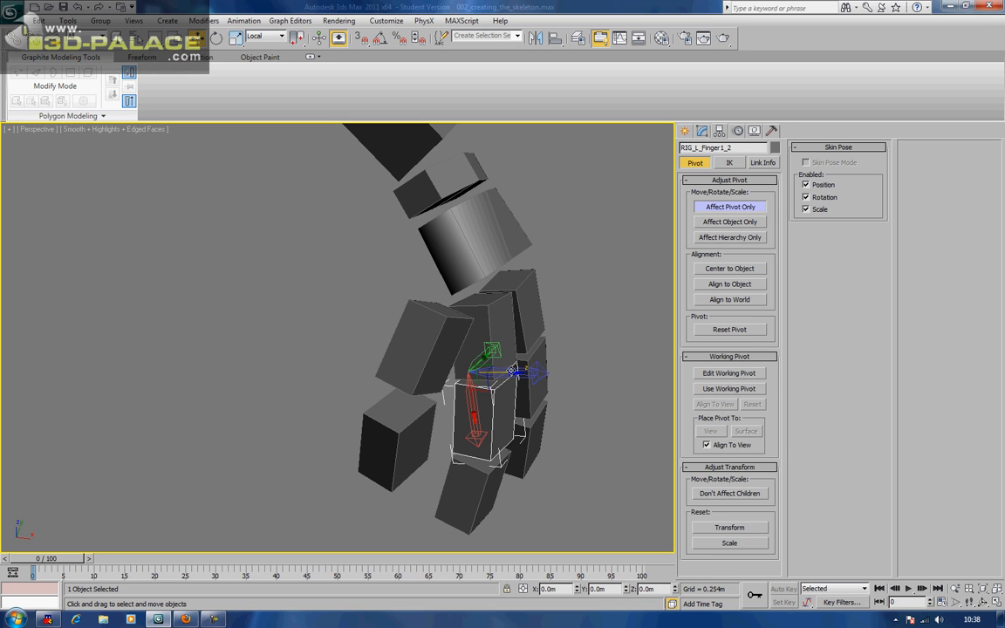
{"action": "left_click_drag", "start_coordinate": [515, 372], "coordinate": [526, 381]}
{"action": "left_click", "coordinate": [538, 359]}
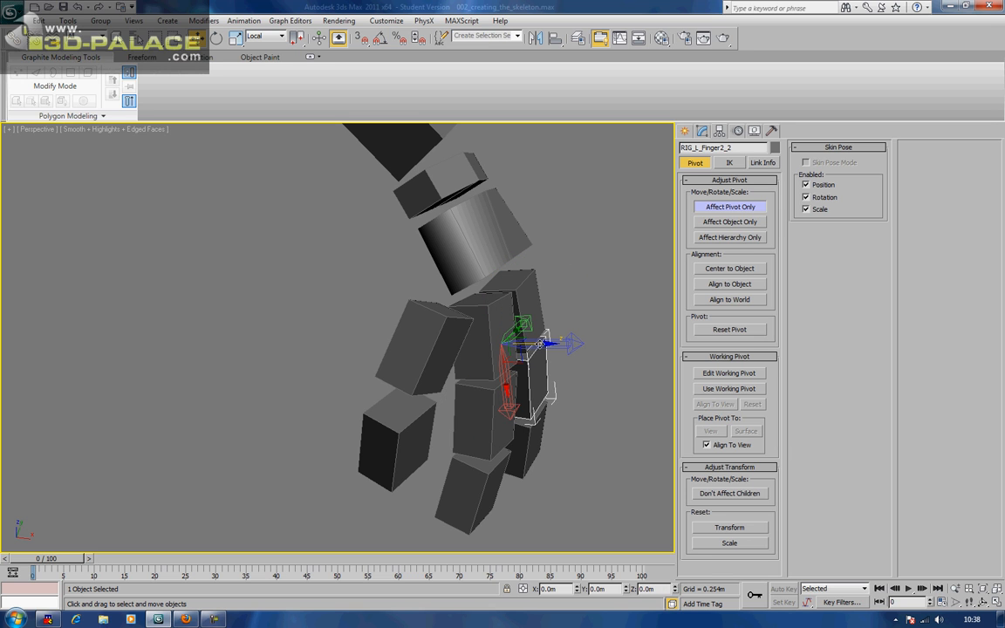
{"action": "left_click_drag", "start_coordinate": [541, 344], "coordinate": [556, 356]}
{"action": "left_click", "coordinate": [493, 480]}
{"action": "left_click_drag", "start_coordinate": [513, 456], "coordinate": [528, 468]}
Readjust RIG_L_Finger1_2's pivot back along its axis
{"action": "middle_click_drag", "start_coordinate": [526, 448], "coordinate": [526, 359], "text": "alt"}
{"action": "scroll", "coordinate": [526, 358], "scroll_direction": "up", "scroll_amount": 3}
{"action": "middle_click_drag", "start_coordinate": [581, 314], "coordinate": [495, 431], "text": "alt"}
{"action": "left_click", "coordinate": [490, 339]}
{"action": "middle_click_drag", "start_coordinate": [489, 305], "coordinate": [498, 360]}
{"action": "left_click", "coordinate": [537, 340]}
{"action": "key", "text": "ctrl+z"}
{"action": "left_click_drag", "start_coordinate": [518, 344], "coordinate": [492, 348]}
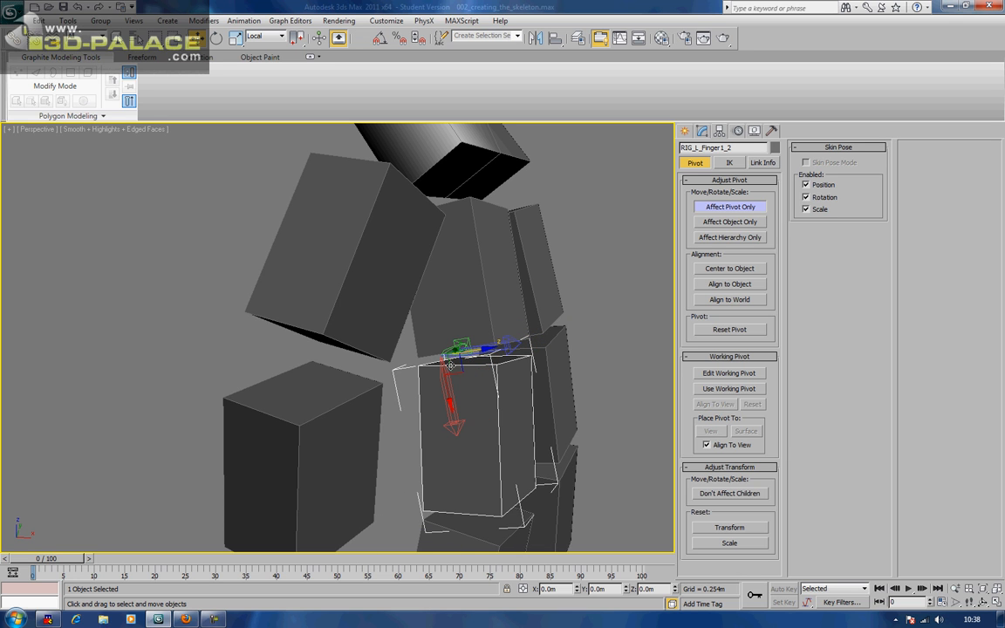
{"action": "left_click", "coordinate": [459, 275]}
{"action": "middle_click_drag", "start_coordinate": [460, 276], "coordinate": [454, 223]}
Rotate the pivots of RIG_L_Finger1_2 and RIG_L_Finger2_2 to point down their fingers
{"action": "left_click", "coordinate": [465, 302]}
{"action": "key", "text": "e"}
{"action": "left_click_drag", "start_coordinate": [469, 289], "coordinate": [494, 295]}
{"action": "key", "text": "w"}
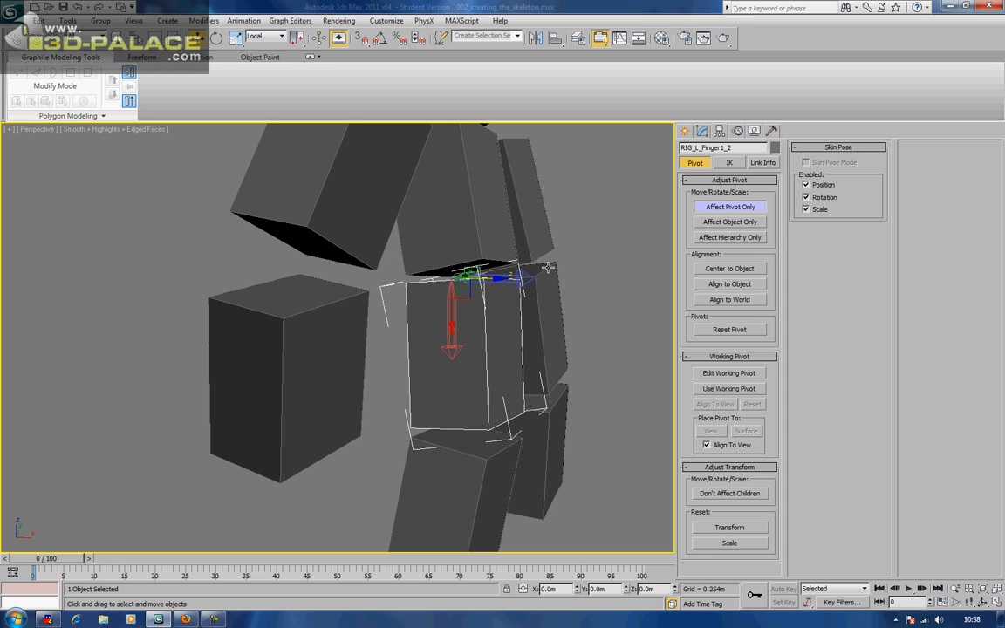
{"action": "left_click", "coordinate": [548, 267]}
{"action": "key", "text": "e"}
{"action": "left_click_drag", "start_coordinate": [521, 252], "coordinate": [549, 281]}
{"action": "key", "text": "w"}
{"action": "middle_click_drag", "start_coordinate": [552, 284], "coordinate": [498, 332], "text": "alt"}
Tilt the RIG_L_Finger1_3 and RIG_L_Finger2_3 pivots to the fingers, sliding Finger2_3's to its joint
{"action": "left_click", "coordinate": [498, 331]}
{"action": "key", "text": "e"}
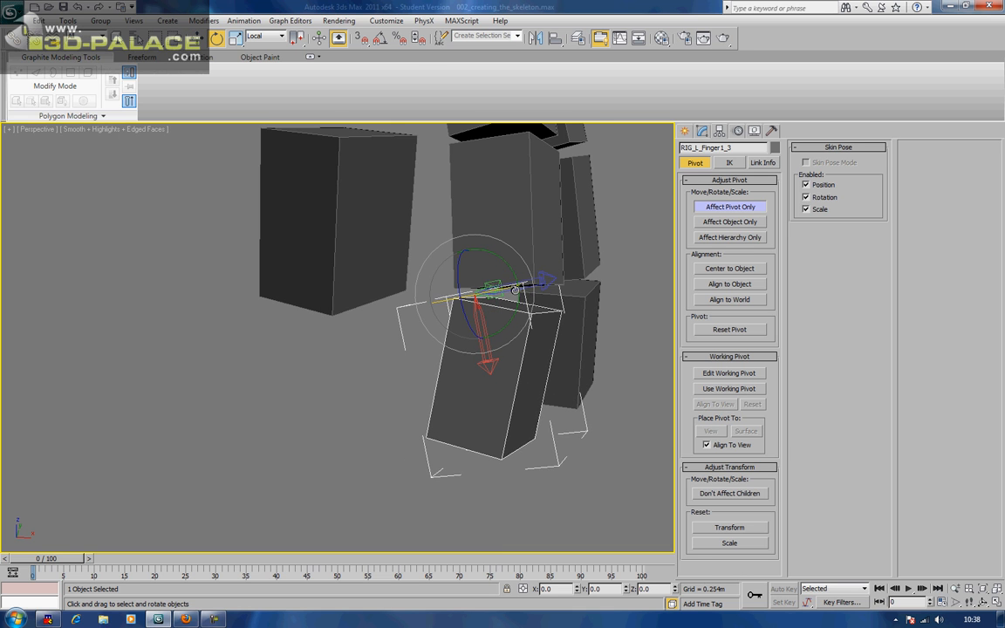
{"action": "left_click_drag", "start_coordinate": [512, 282], "coordinate": [532, 310]}
{"action": "key", "text": "w"}
{"action": "left_click", "coordinate": [580, 292]}
{"action": "key", "text": "e"}
{"action": "left_click_drag", "start_coordinate": [578, 286], "coordinate": [600, 286]}
{"action": "key", "text": "w"}
{"action": "middle_click_drag", "start_coordinate": [447, 228], "coordinate": [496, 361]}
Rotate RIG_L_Thumb_1's pivot along the thumb, about 25.73° on Y and 8.66° on X
{"action": "left_click", "coordinate": [511, 316]}
{"action": "middle_click_drag", "start_coordinate": [525, 321], "coordinate": [494, 324], "text": "alt"}
{"action": "middle_click_drag", "start_coordinate": [303, 306], "coordinate": [355, 269]}
{"action": "key", "text": "e"}
{"action": "mouse_move", "coordinate": [359, 272]}
{"action": "left_mouse_down"}
{"action": "mouse_move", "coordinate": [373, 286]}
{"action": "mouse_move", "coordinate": [335, 285]}
{"action": "mouse_move", "coordinate": [319, 266]}
{"action": "mouse_move", "coordinate": [329, 248]}
{"action": "left_mouse_up"}
{"action": "middle_click_drag", "start_coordinate": [335, 251], "coordinate": [272, 291], "text": "alt"}
{"action": "left_click_drag", "start_coordinate": [253, 228], "coordinate": [285, 242]}
Slide RIG_L_Thumb_1's pivot along Z to its joint
{"action": "key", "text": "w"}
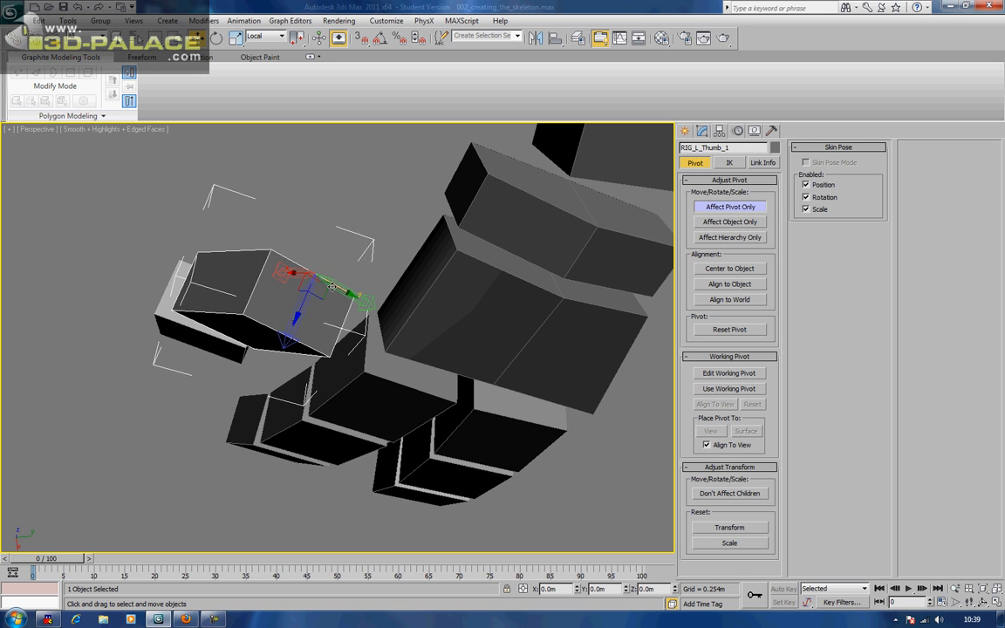
{"action": "left_click_drag", "start_coordinate": [299, 310], "coordinate": [294, 339]}
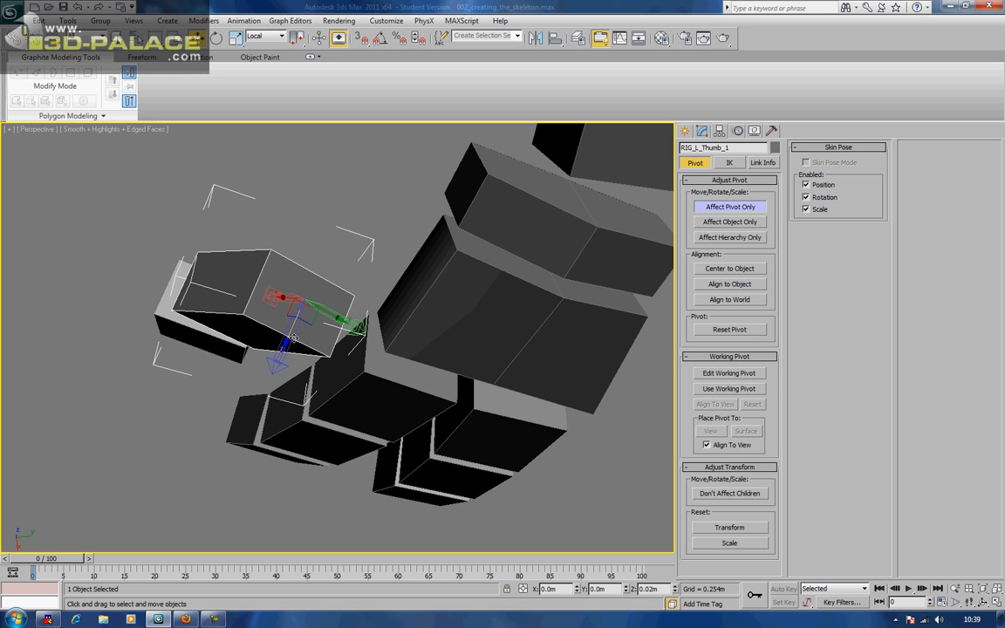
{"action": "middle_click_drag", "start_coordinate": [306, 336], "coordinate": [400, 167], "text": "alt"}
Rotate RIG_L_Thumb_2's pivot about Y by 25.5°, then correct it by -5.33°
{"action": "left_click", "coordinate": [311, 315]}
{"action": "middle_click_drag", "start_coordinate": [314, 322], "coordinate": [349, 346], "text": "alt"}
{"action": "key", "text": "e"}
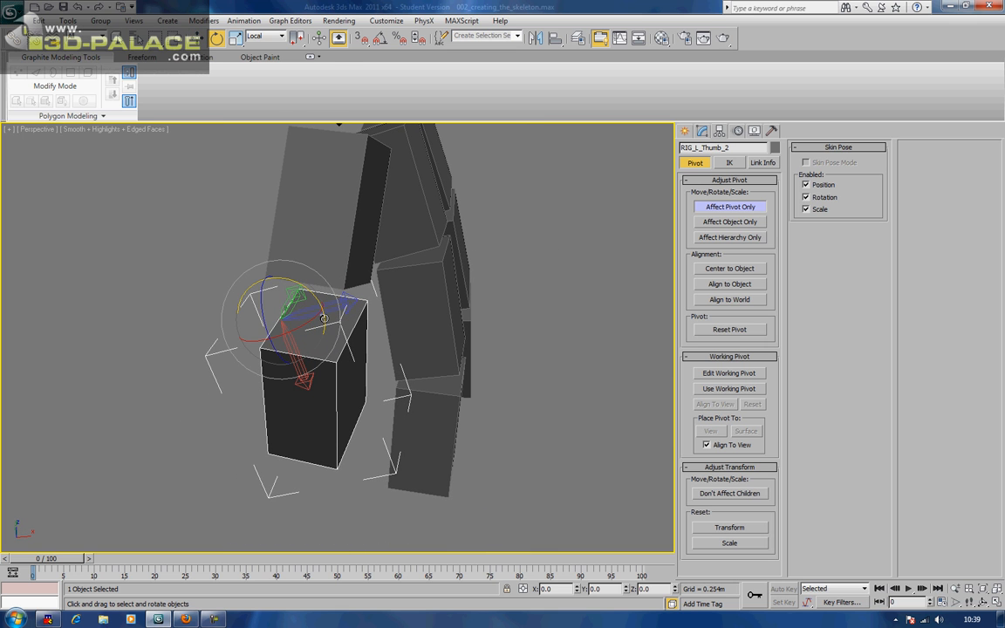
{"action": "left_click_drag", "start_coordinate": [324, 318], "coordinate": [323, 348]}
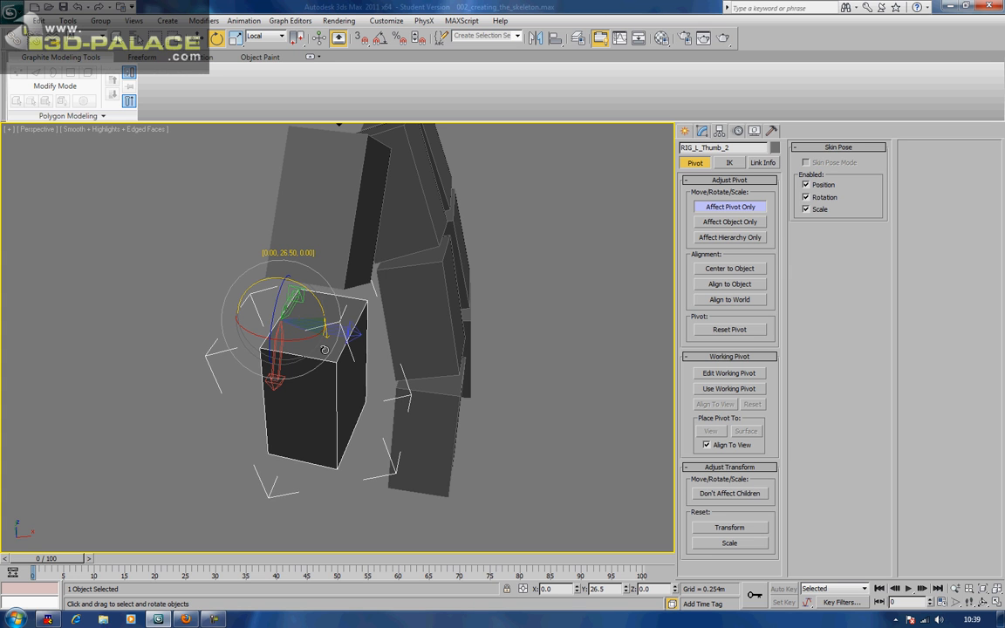
{"action": "middle_click_drag", "start_coordinate": [326, 350], "coordinate": [341, 315], "text": "alt"}
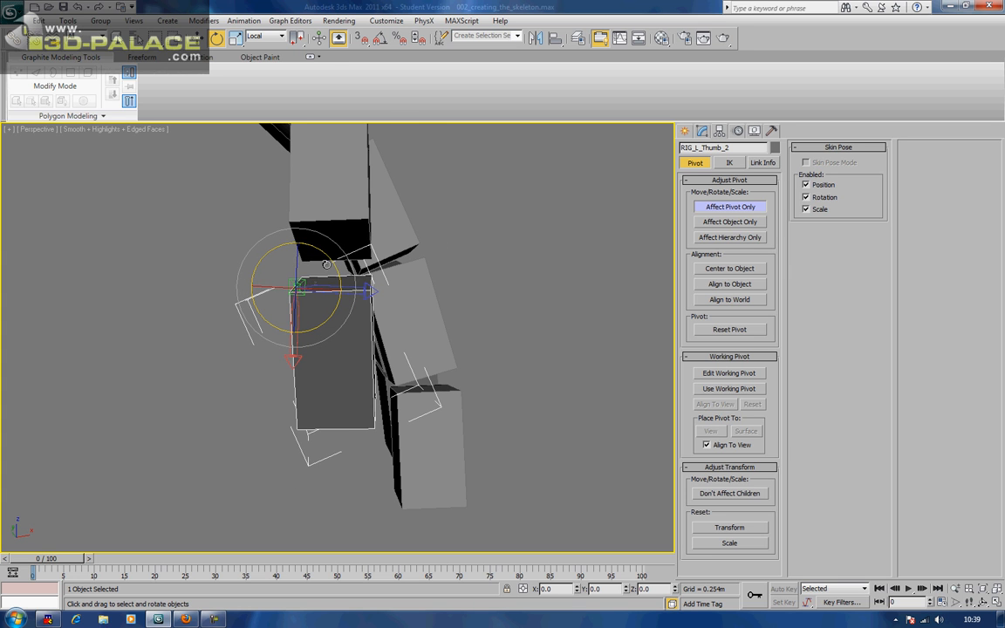
{"action": "left_click_drag", "start_coordinate": [329, 263], "coordinate": [329, 254]}
{"action": "middle_click_drag", "start_coordinate": [329, 256], "coordinate": [294, 276], "text": "alt"}
Turn RIG_L_Thumb_2's pivot on local Z to 9.08°, then clear the selection and zoom out
{"action": "key", "text": "w"}
{"action": "key", "text": "r"}
{"action": "key", "text": "e"}
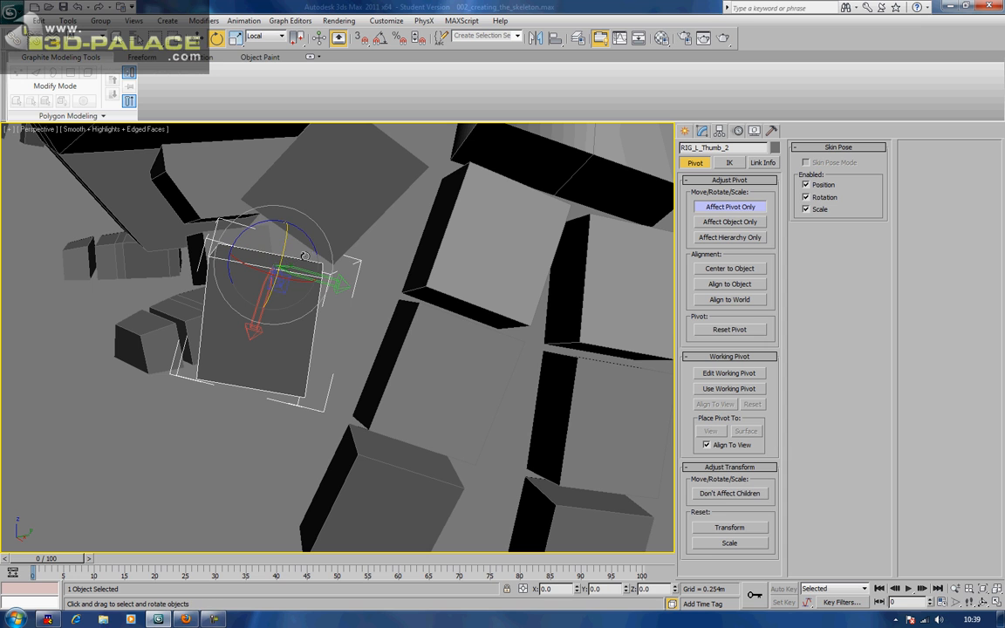
{"action": "left_click_drag", "start_coordinate": [278, 225], "coordinate": [303, 273]}
{"action": "key", "text": "w"}
{"action": "left_click", "coordinate": [348, 316]}
{"action": "scroll", "coordinate": [349, 316], "scroll_direction": "down", "scroll_amount": 5}
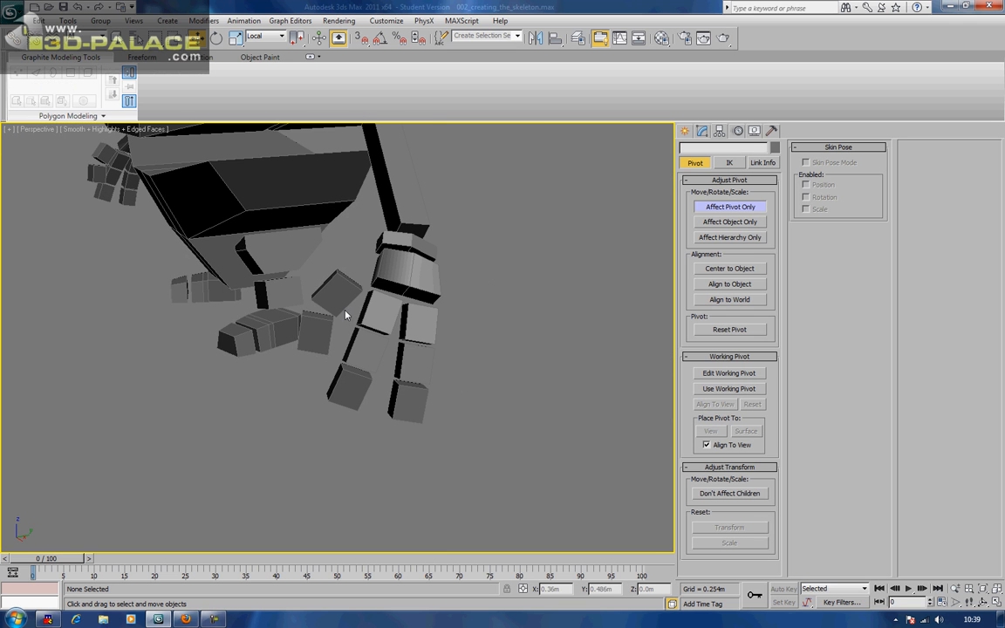
Lower the pivots of the two bottom spine blocks along Z
{"action": "middle_click_drag", "start_coordinate": [309, 337], "coordinate": [396, 301], "text": "alt"}
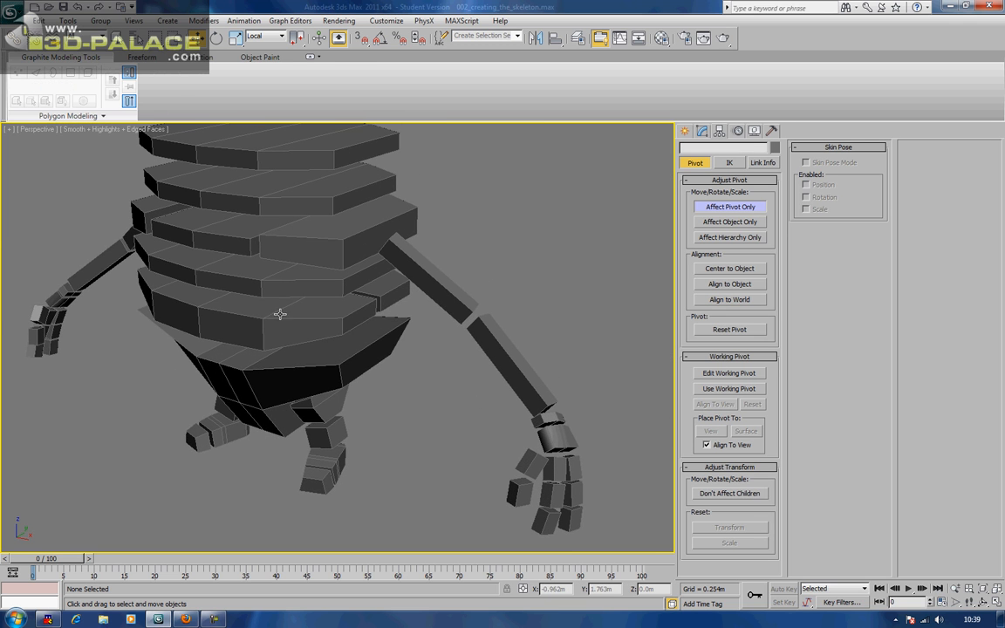
{"action": "left_click", "coordinate": [223, 327]}
{"action": "middle_click_drag", "start_coordinate": [224, 327], "coordinate": [178, 289], "text": "alt"}
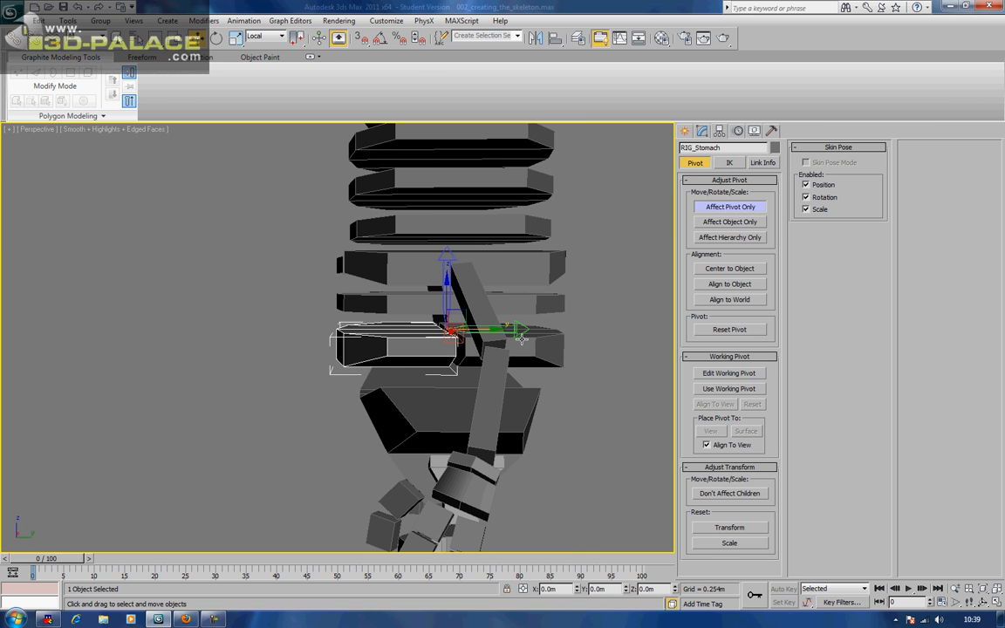
{"action": "left_click", "coordinate": [522, 339]}
{"action": "left_click", "coordinate": [523, 302]}
{"action": "left_click", "coordinate": [519, 268]}
{"action": "middle_click_drag", "start_coordinate": [519, 268], "coordinate": [513, 371]}
{"action": "left_click", "coordinate": [514, 372]}
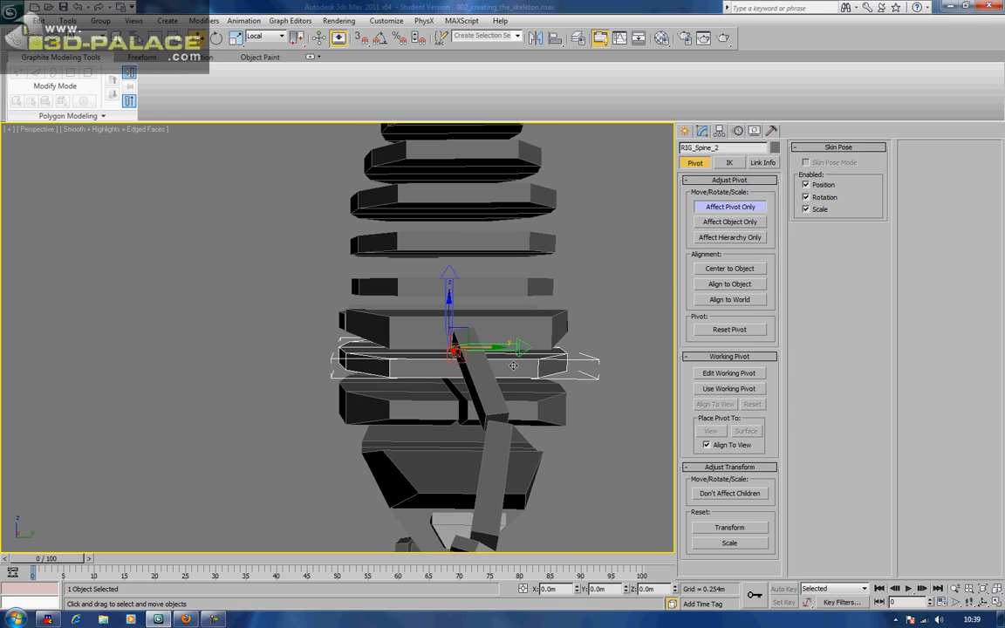
{"action": "left_click", "coordinate": [522, 397]}
{"action": "left_click", "coordinate": [441, 404], "text": "ctrl"}
{"action": "left_click_drag", "start_coordinate": [449, 346], "coordinate": [450, 355]}
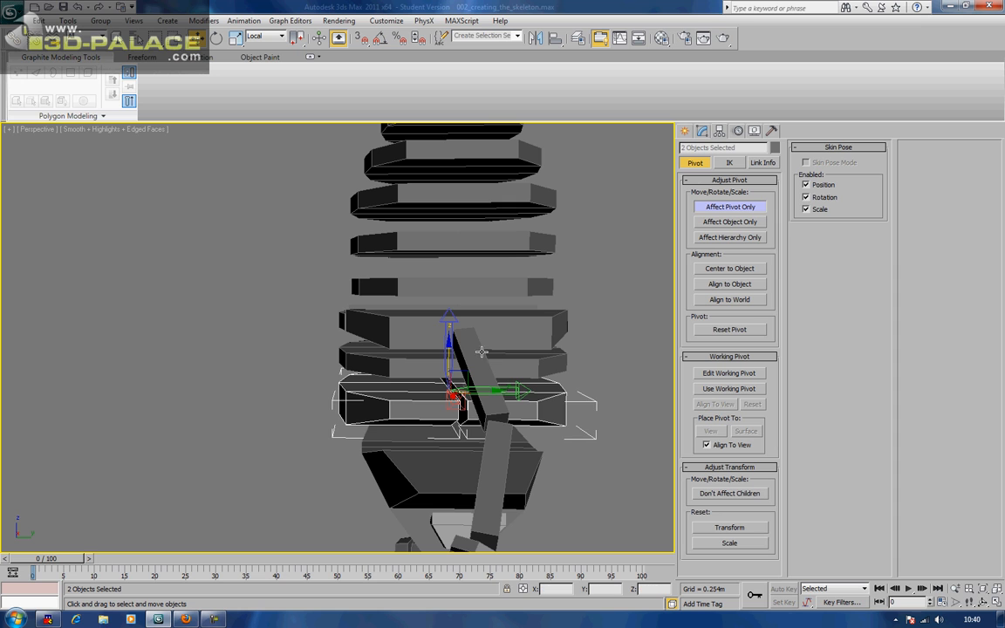
Lower the pivots of RIG_Spine_2 and the two slabs above it slightly in Z
{"action": "left_click", "coordinate": [604, 341]}
{"action": "left_click", "coordinate": [428, 368]}
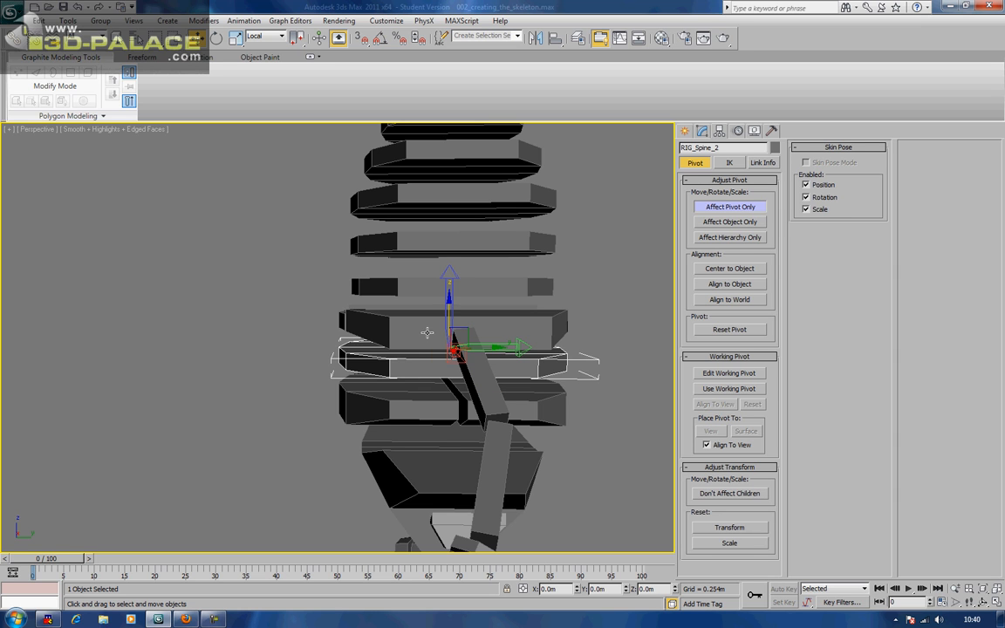
{"action": "left_click", "coordinate": [427, 305], "text": "ctrl"}
{"action": "left_click", "coordinate": [424, 283], "text": "ctrl"}
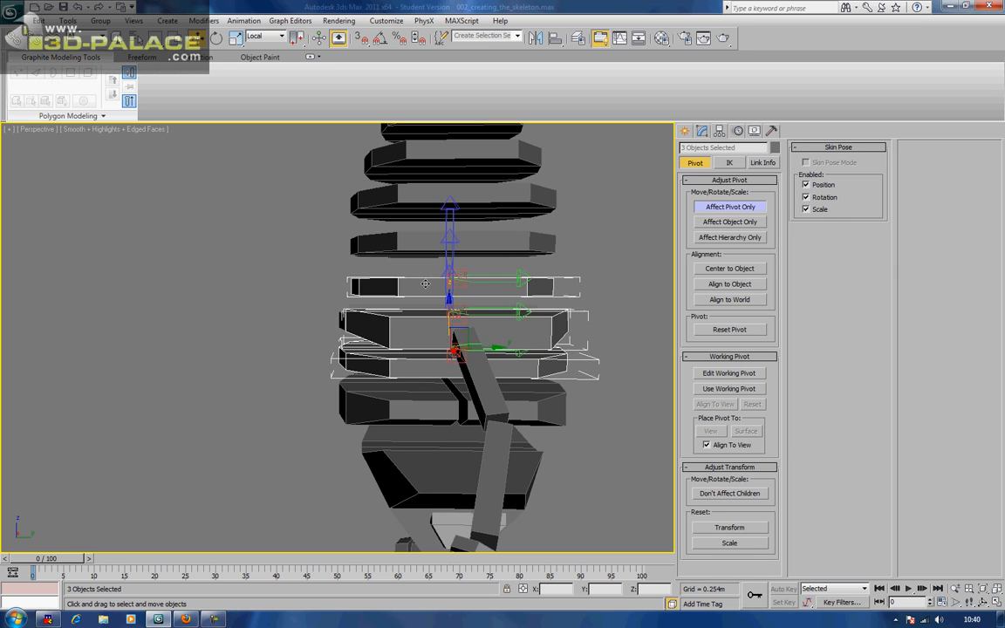
{"action": "left_click_drag", "start_coordinate": [450, 301], "coordinate": [451, 309]}
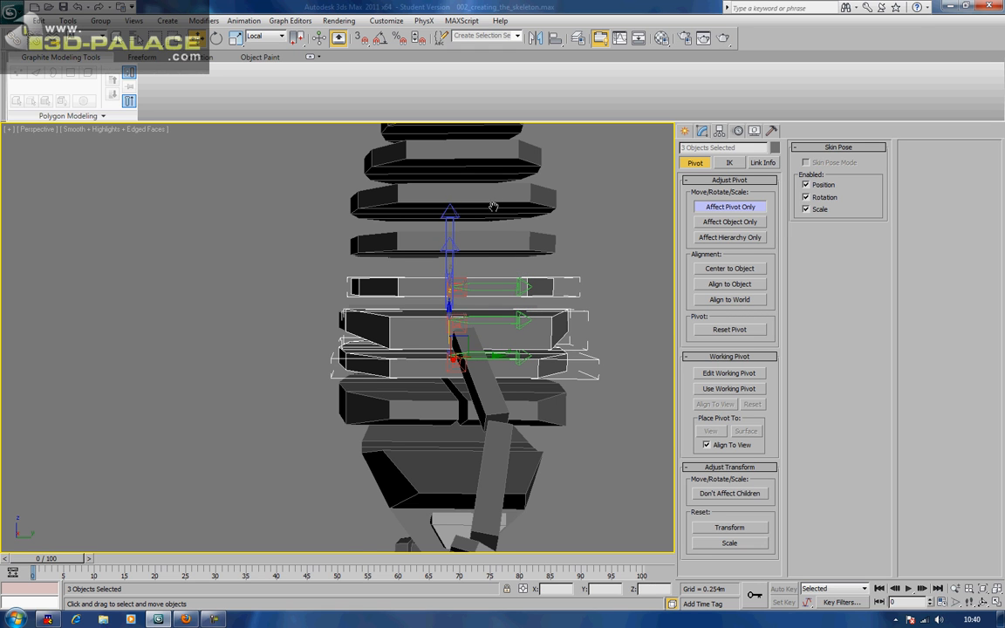
Check the top three torso slabs, then select the left shoulder box from a front view
{"action": "scroll", "coordinate": [493, 196], "scroll_direction": "down", "scroll_amount": 2}
{"action": "left_click_drag", "start_coordinate": [349, 146], "coordinate": [422, 290], "text": "ctrl"}
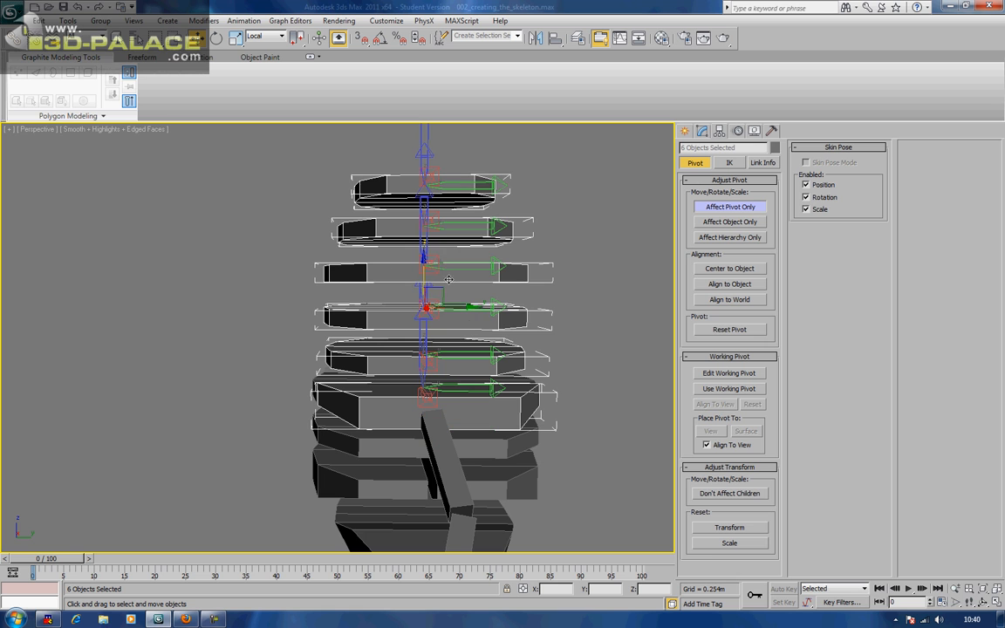
{"action": "left_click", "coordinate": [425, 263]}
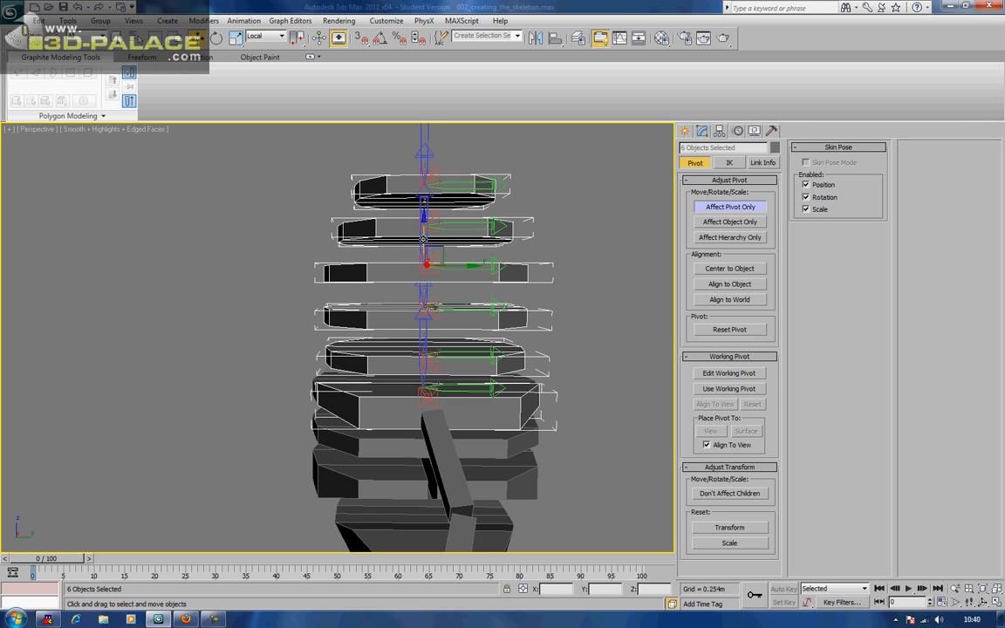
{"action": "left_click", "coordinate": [608, 245]}
{"action": "middle_click_drag", "start_coordinate": [608, 245], "coordinate": [358, 330], "text": "alt"}
{"action": "left_click", "coordinate": [406, 332]}
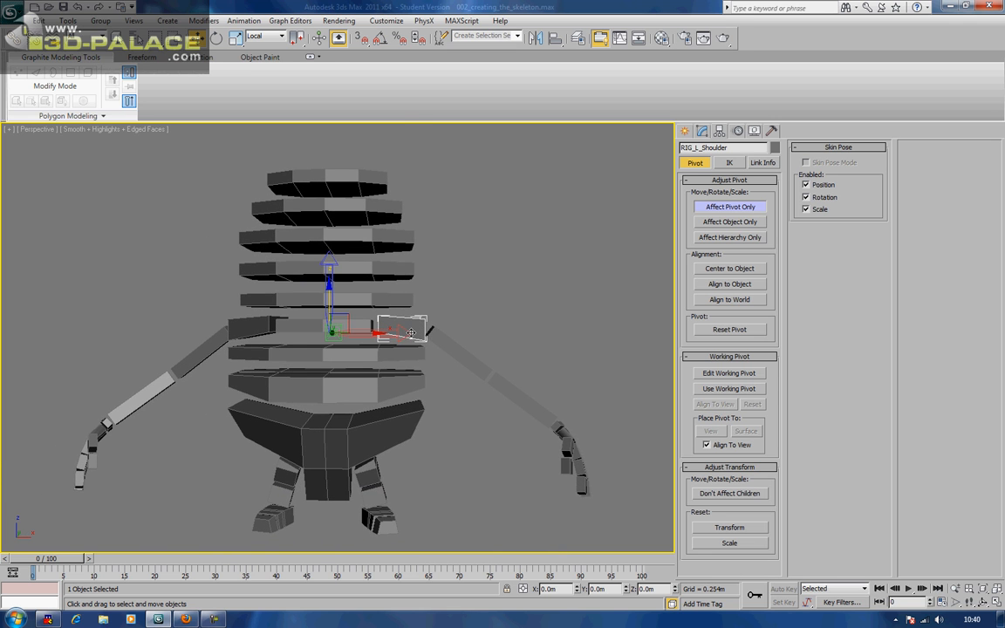
In front view, move the left shoulder box's pivot toward the arm joint
{"action": "scroll", "coordinate": [410, 333], "scroll_direction": "up", "scroll_amount": 5}
{"action": "key", "text": "f"}
{"action": "key", "text": "z"}
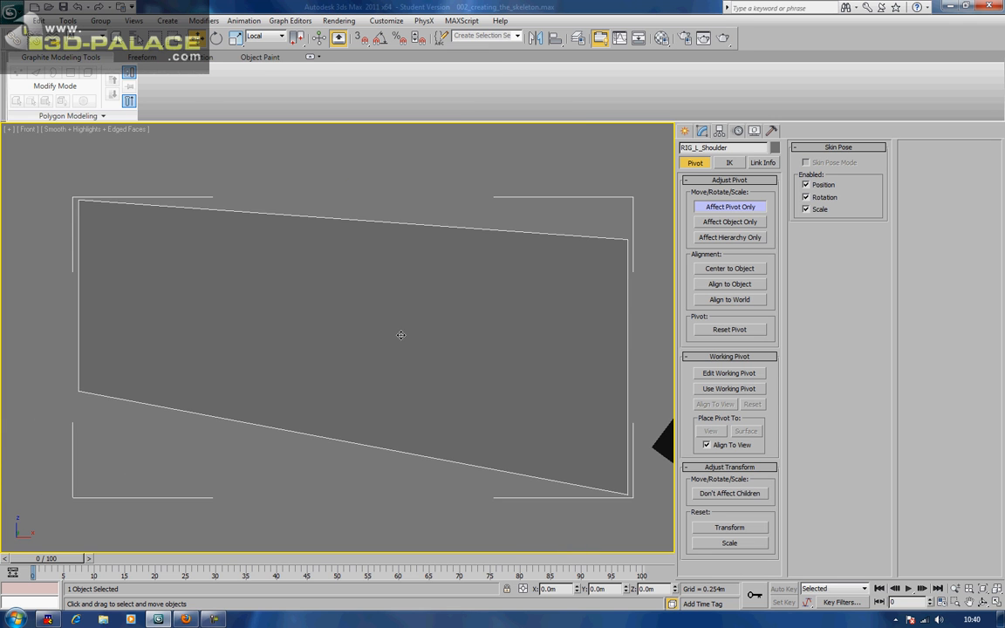
{"action": "scroll", "coordinate": [428, 310], "scroll_direction": "down", "scroll_amount": 5}
{"action": "middle_click_drag", "start_coordinate": [349, 352], "coordinate": [400, 335]}
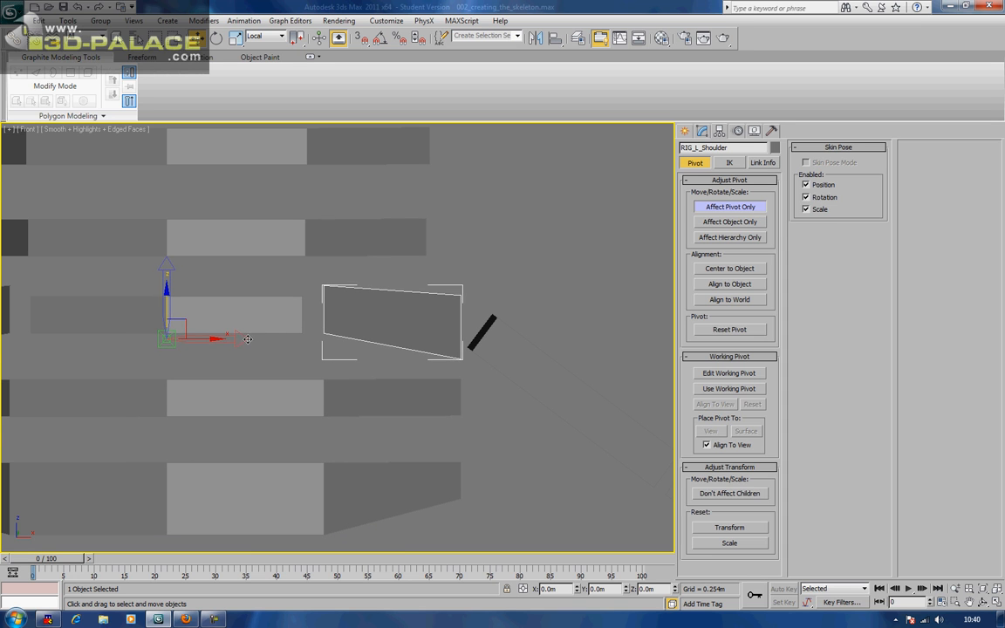
{"action": "left_click_drag", "start_coordinate": [183, 320], "coordinate": [331, 293]}
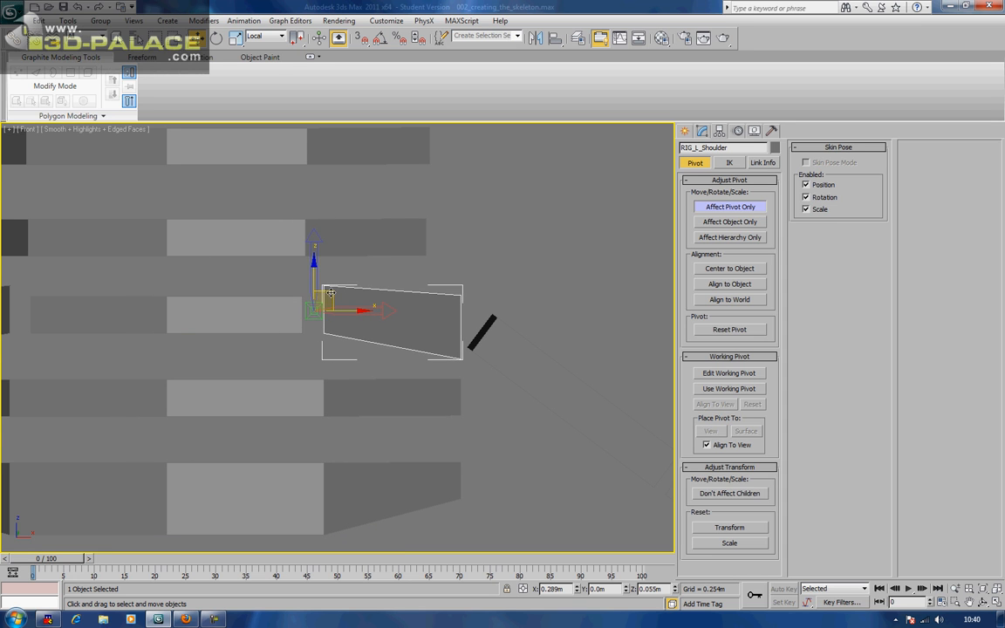
Move RIG_R_Shoulder's pivot to its inner edge, then turn off Affect Pivot Only and deselect
{"action": "middle_click_drag", "start_coordinate": [254, 311], "coordinate": [548, 304]}
{"action": "left_click", "coordinate": [245, 307]}
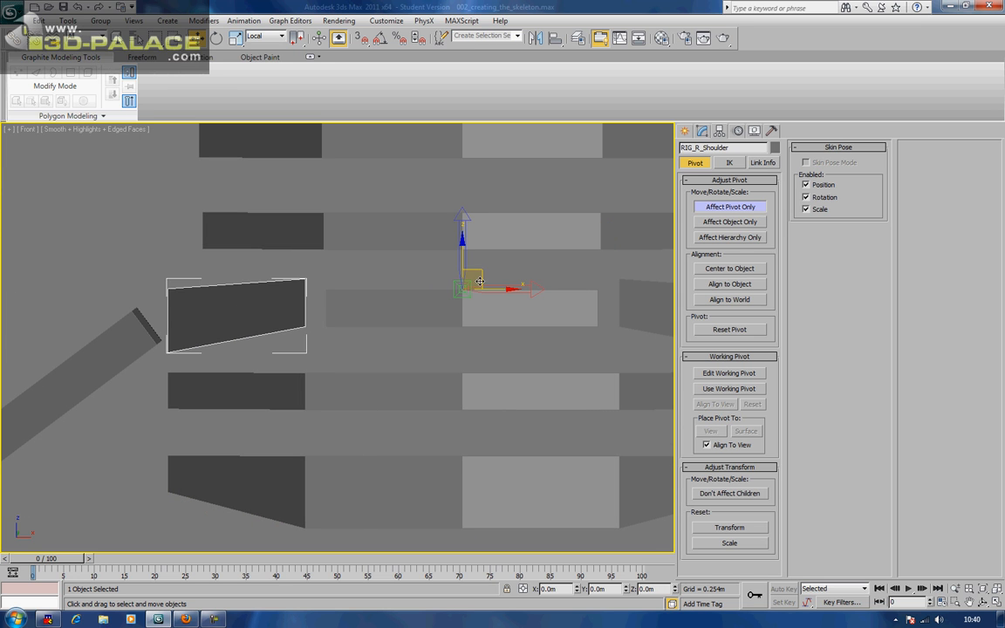
{"action": "left_click_drag", "start_coordinate": [480, 277], "coordinate": [334, 291]}
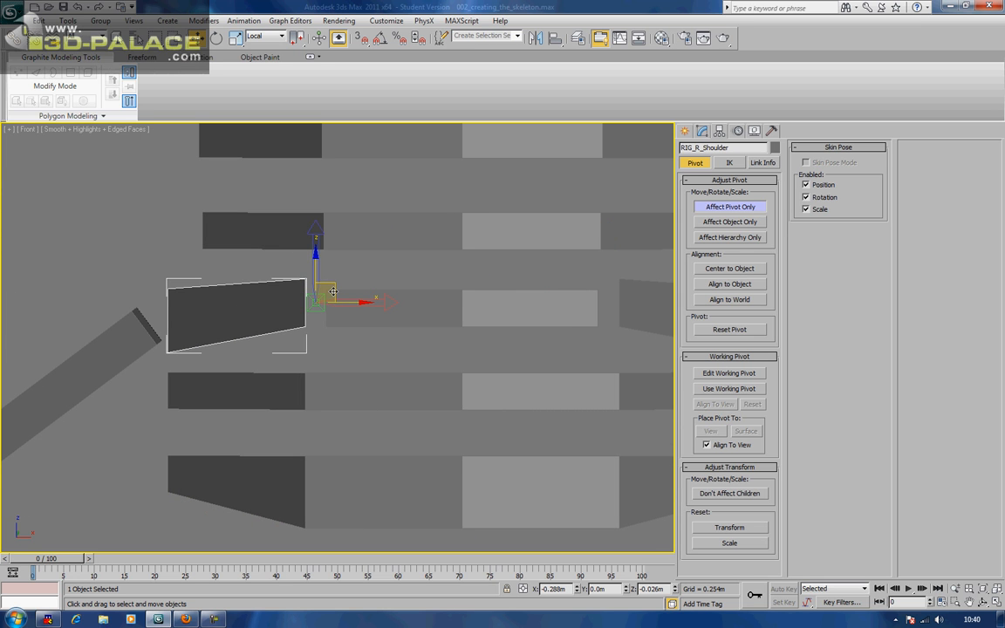
{"action": "left_click", "coordinate": [360, 272]}
{"action": "left_click", "coordinate": [730, 207]}
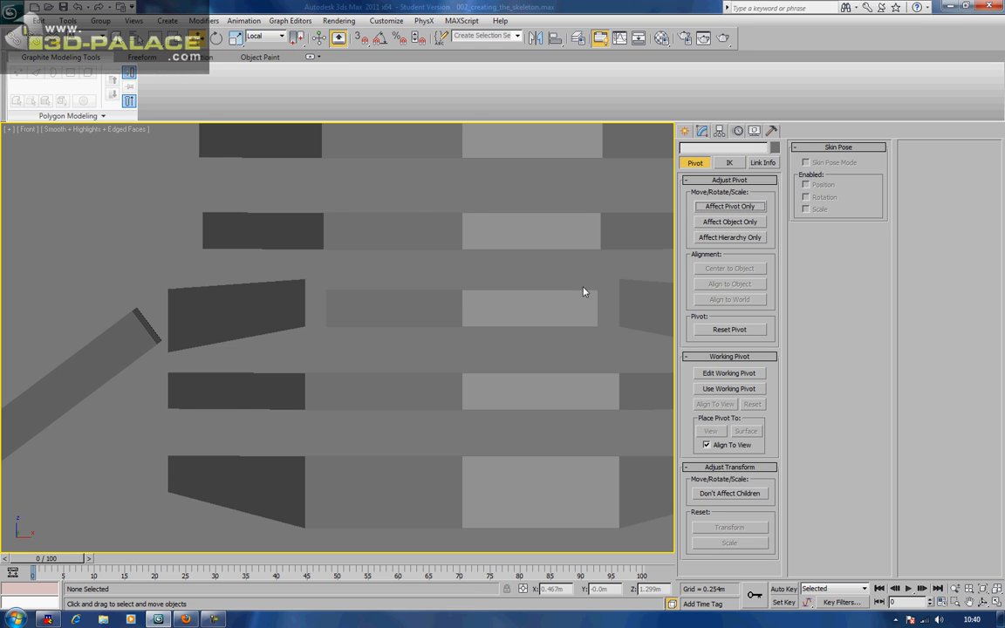
{"action": "middle_click_drag", "start_coordinate": [583, 289], "coordinate": [536, 291]}
{"action": "scroll", "coordinate": [536, 291], "scroll_direction": "down", "scroll_amount": 5}
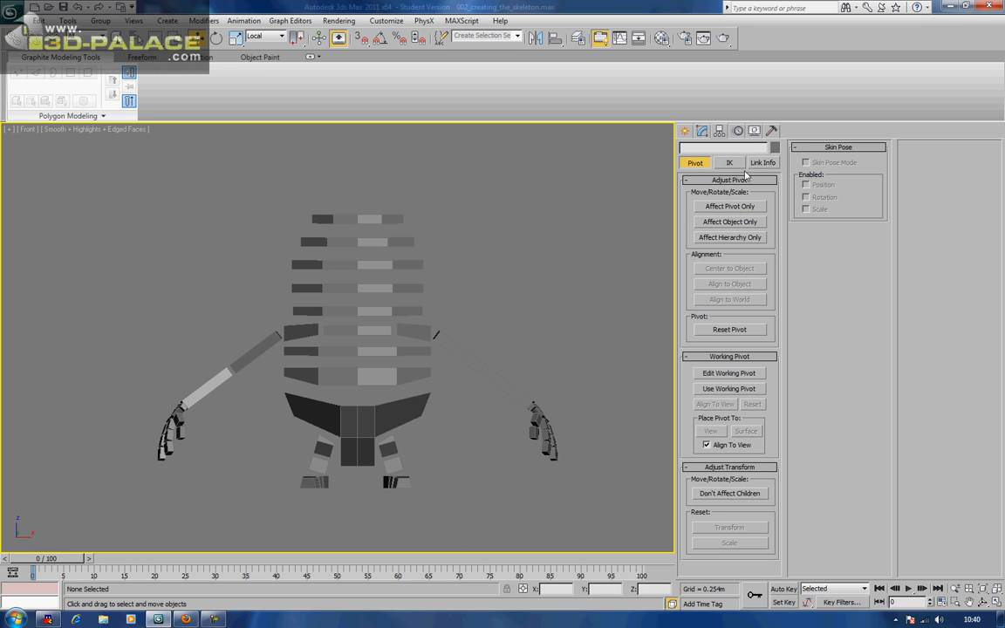
Set the Reference Coordinate System to View
{"action": "left_click", "coordinate": [245, 358]}
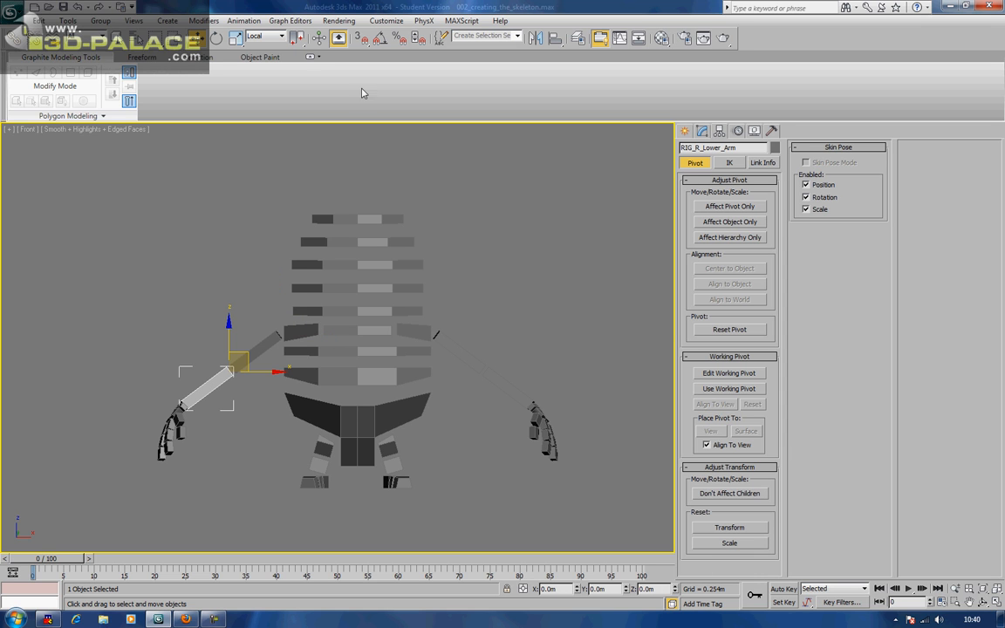
{"action": "left_click", "coordinate": [255, 37]}
{"action": "left_click", "coordinate": [262, 47]}
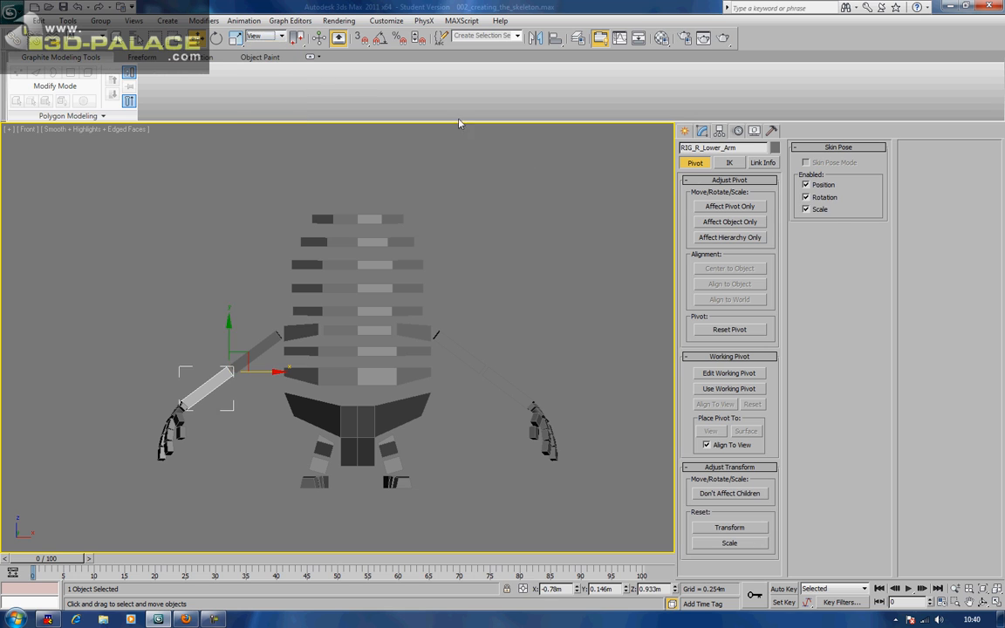
{"action": "left_click", "coordinate": [540, 174]}
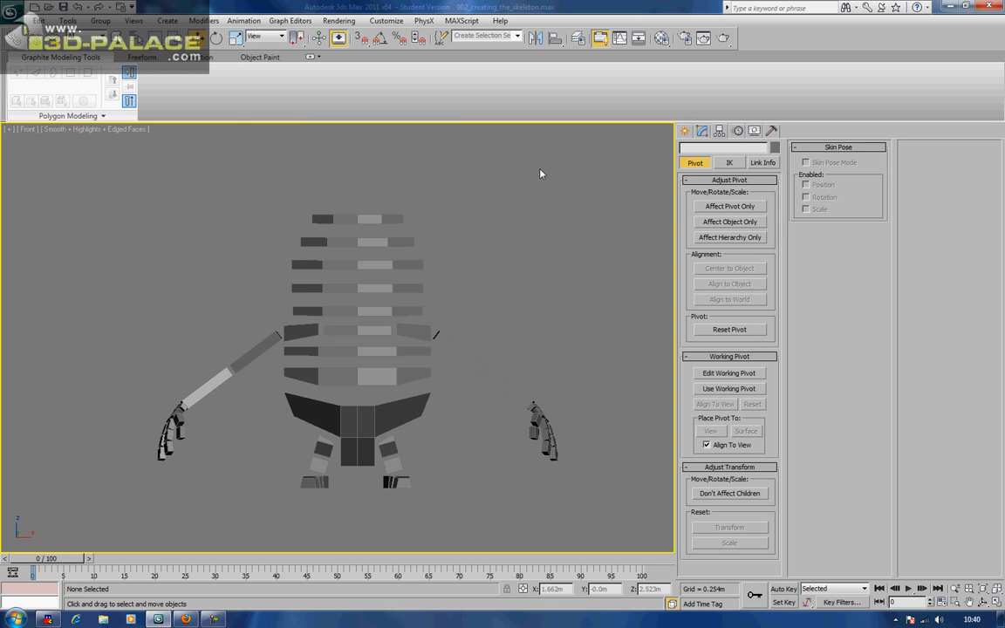
Switch the viewport to Perspective and frame the whole skeleton
{"action": "mouse_move", "coordinate": [541, 190]}
{"action": "middle_mouse_down", "text": "alt"}
{"action": "mouse_move", "coordinate": [520, 186]}
{"action": "mouse_move", "coordinate": [510, 200]}
{"action": "mouse_move", "coordinate": [472, 209]}
{"action": "mouse_move", "coordinate": [536, 207]}
{"action": "middle_mouse_up", "text": "alt"}
{"action": "key", "text": "p"}
{"action": "scroll", "coordinate": [510, 200], "scroll_direction": "up", "scroll_amount": 4}
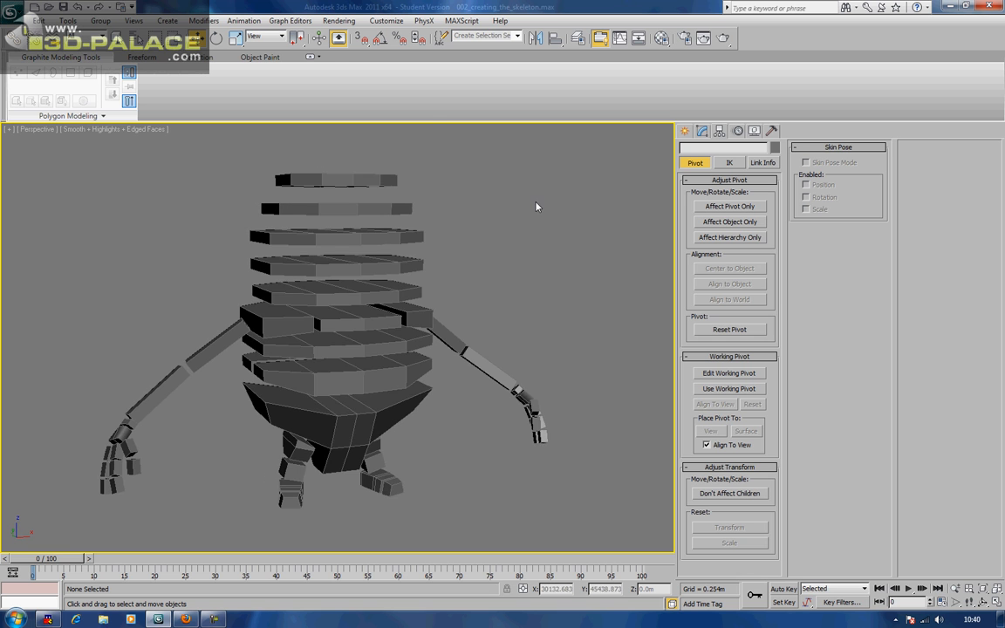
{"action": "middle_click_drag", "start_coordinate": [419, 262], "coordinate": [464, 230]}
{"action": "scroll", "coordinate": [465, 228], "scroll_direction": "down", "scroll_amount": 3}
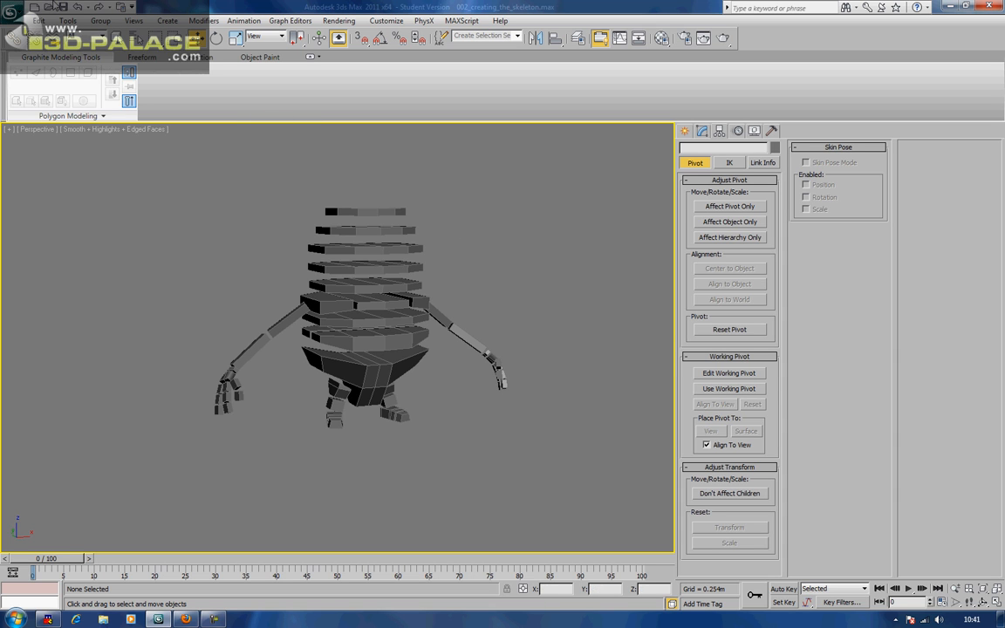
Draw a test bone chain with four joints and an end nub beside the character
{"action": "left_click", "coordinate": [243, 21]}
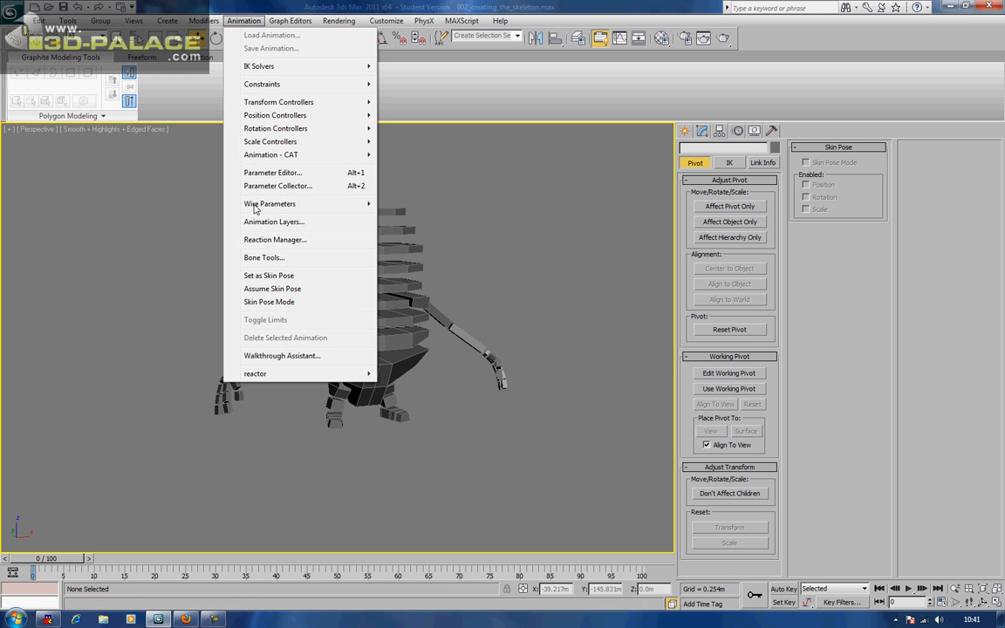
{"action": "left_click", "coordinate": [263, 258]}
{"action": "left_click", "coordinate": [70, 240]}
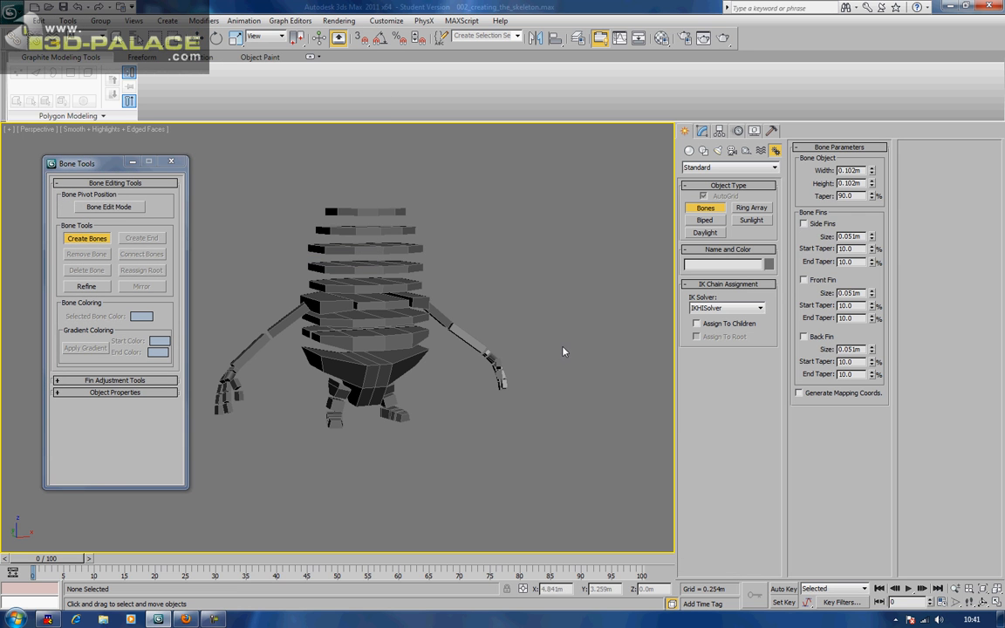
{"action": "left_click", "coordinate": [565, 258]}
{"action": "left_click", "coordinate": [611, 352]}
{"action": "left_click", "coordinate": [556, 448]}
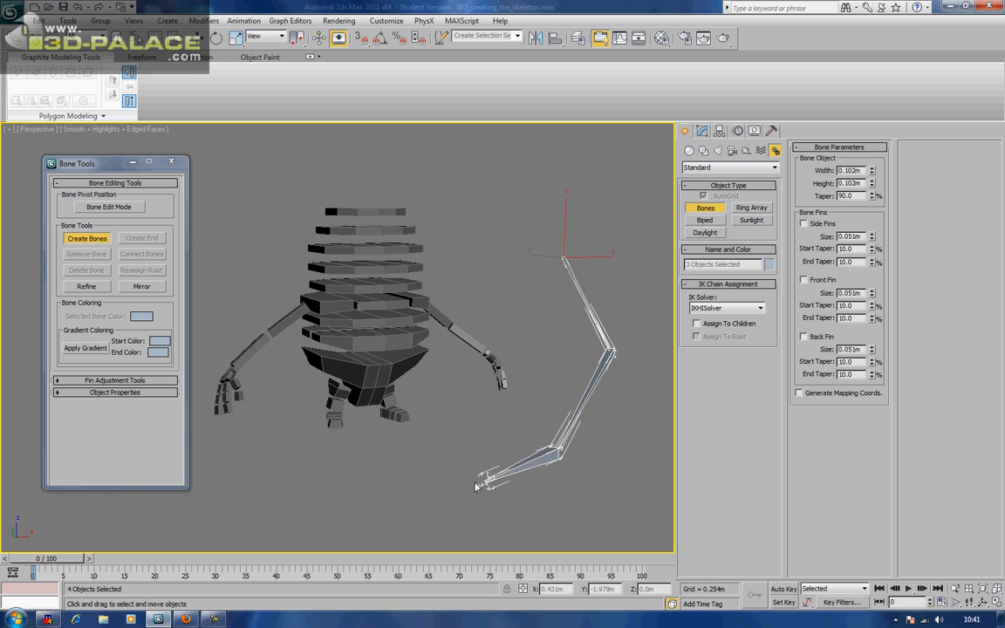
{"action": "left_click", "coordinate": [426, 482]}
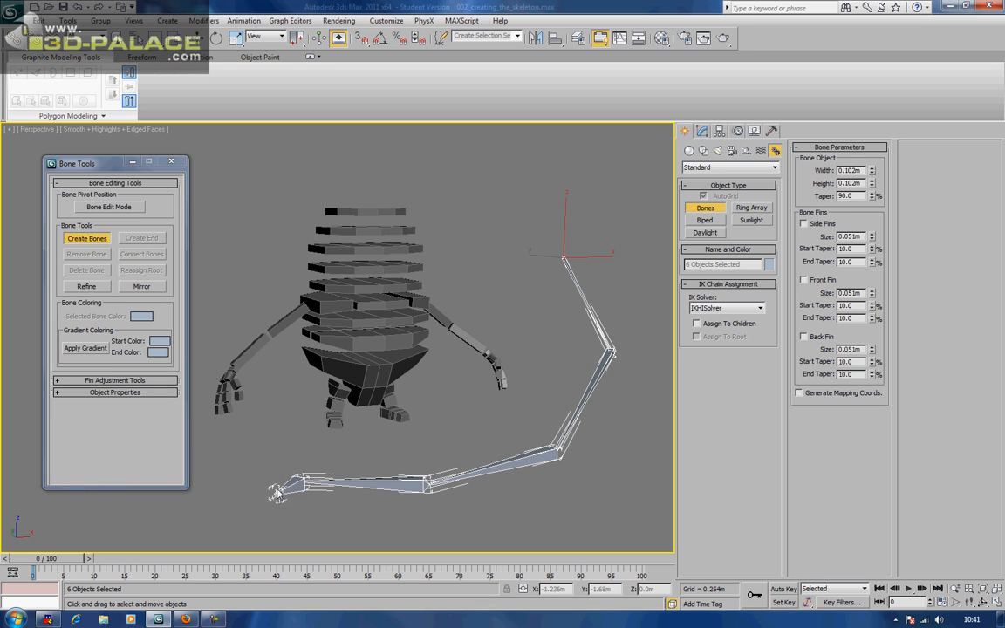
{"action": "right_click", "coordinate": [280, 451]}
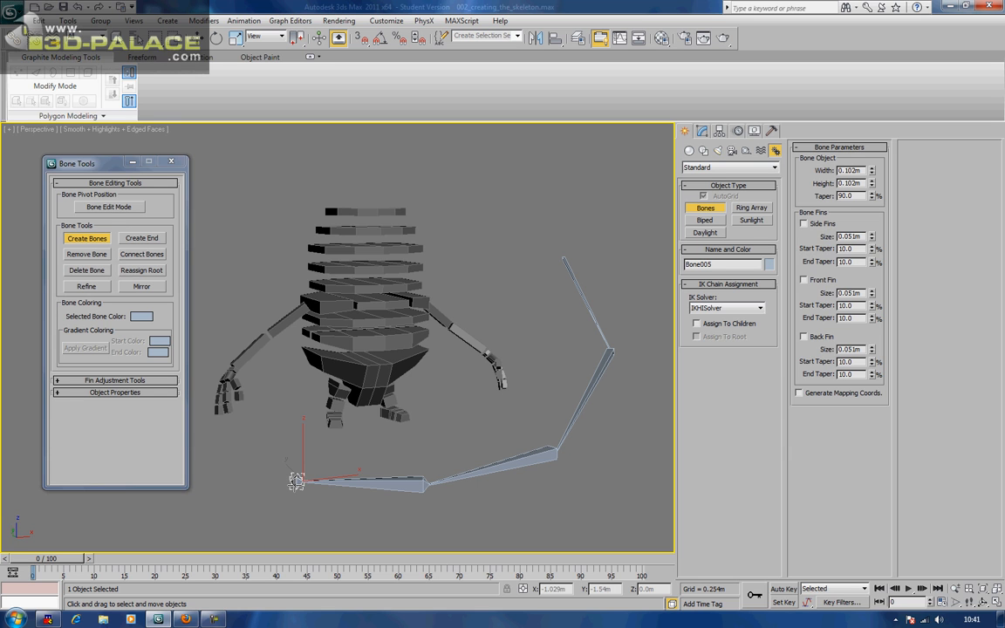
{"action": "right_click", "coordinate": [521, 215]}
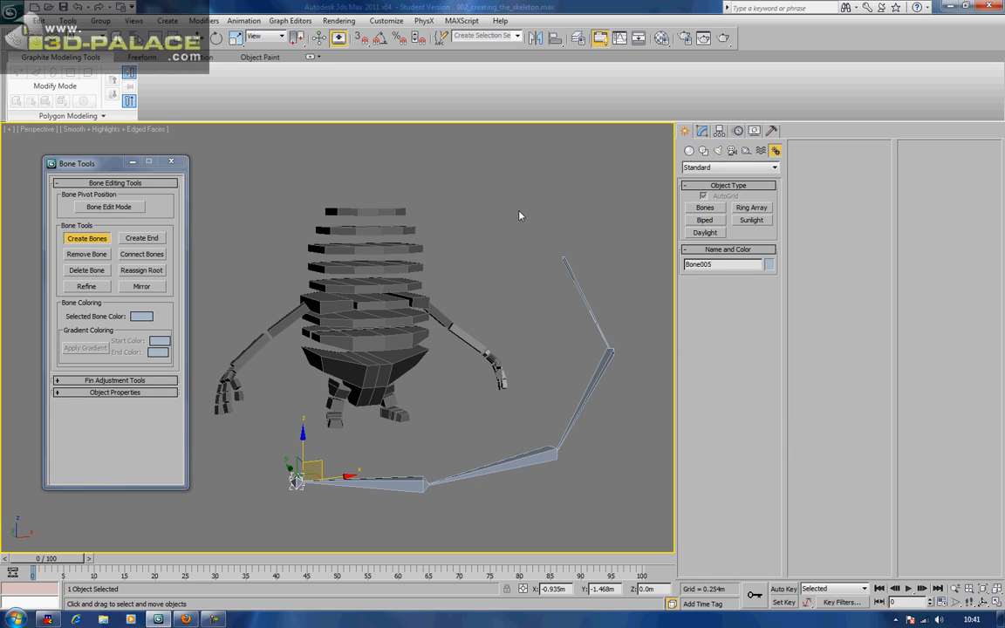
Add an HI Solver IK chain from Bone001 to the end bone and drag the goal to bend it
{"action": "left_click", "coordinate": [581, 281]}
{"action": "left_click", "coordinate": [243, 20]}
{"action": "mouse_move", "coordinate": [262, 66]}
{"action": "left_click", "coordinate": [403, 67]}
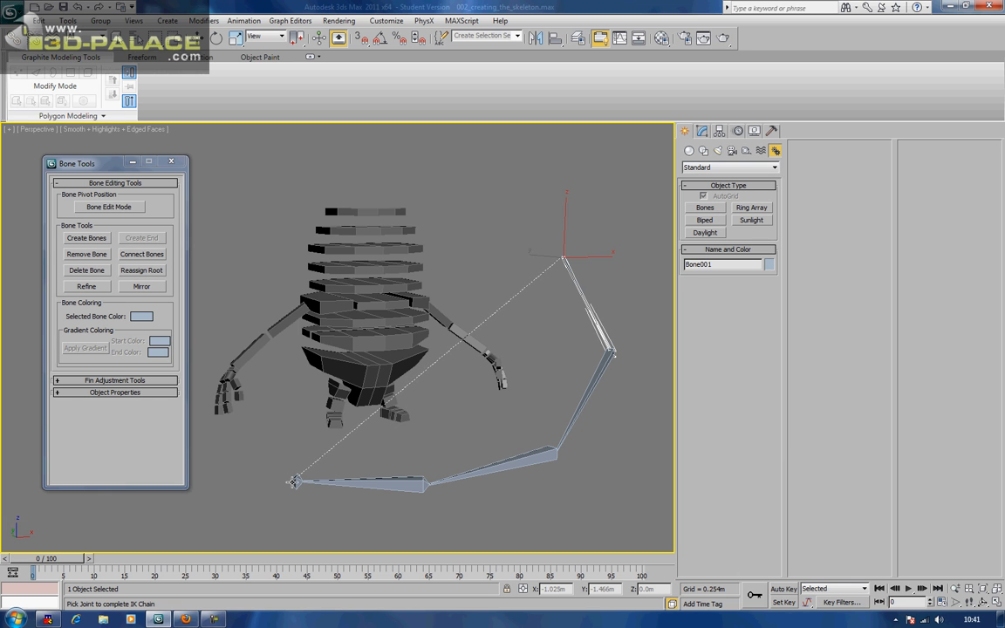
{"action": "left_click", "coordinate": [295, 481]}
{"action": "left_click_drag", "start_coordinate": [316, 466], "coordinate": [379, 456]}
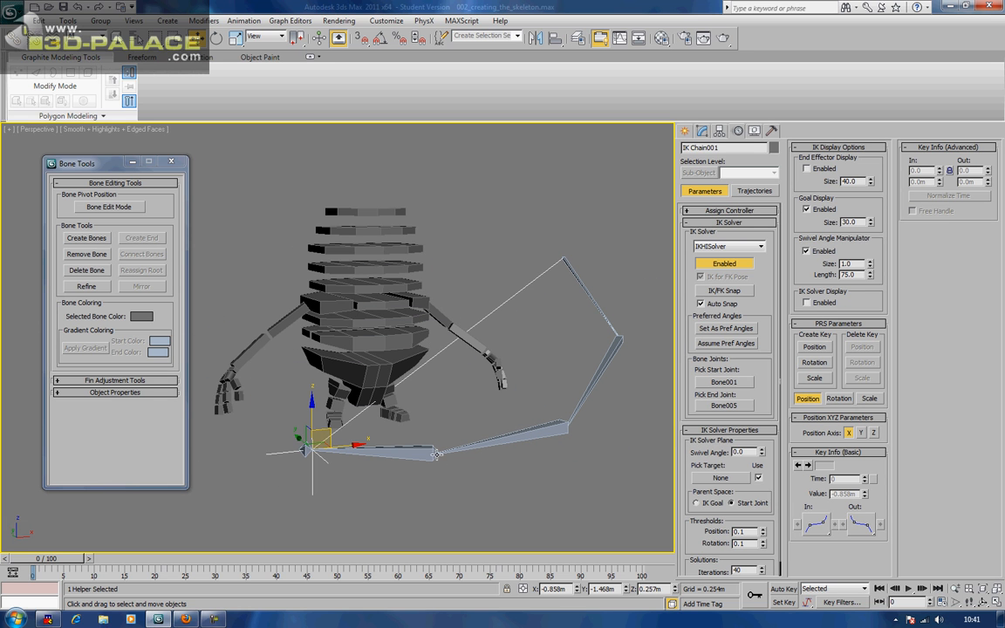
Undo the bend, reapply the HI Solver and test-bend the chain, cancelling the move
{"action": "key", "text": "ctrl+z"}
{"action": "key", "text": "ctrl+z"}
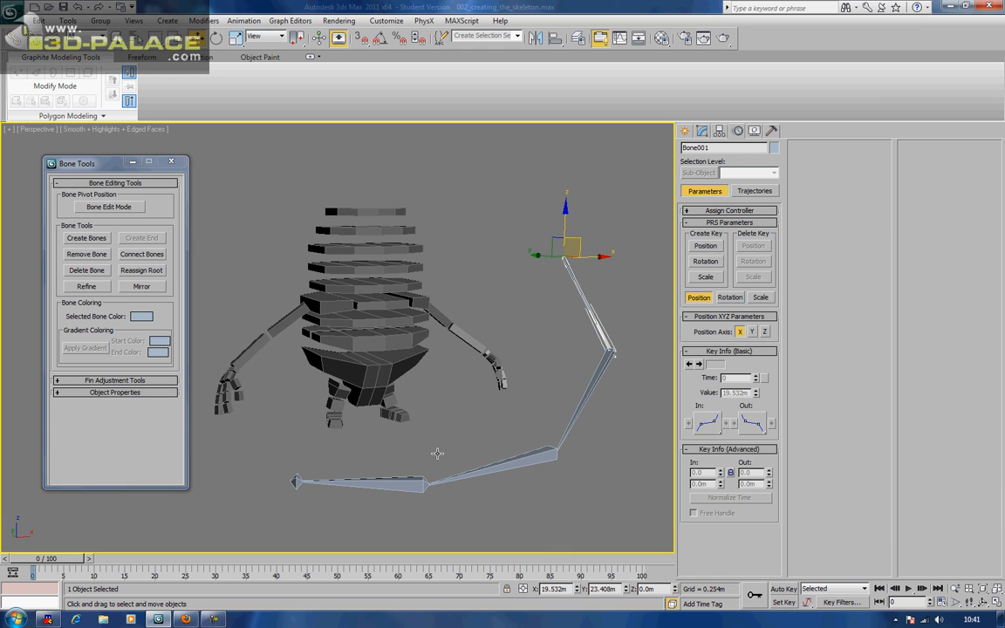
{"action": "left_click", "coordinate": [243, 20]}
{"action": "mouse_move", "coordinate": [349, 66]}
{"action": "left_click", "coordinate": [407, 67]}
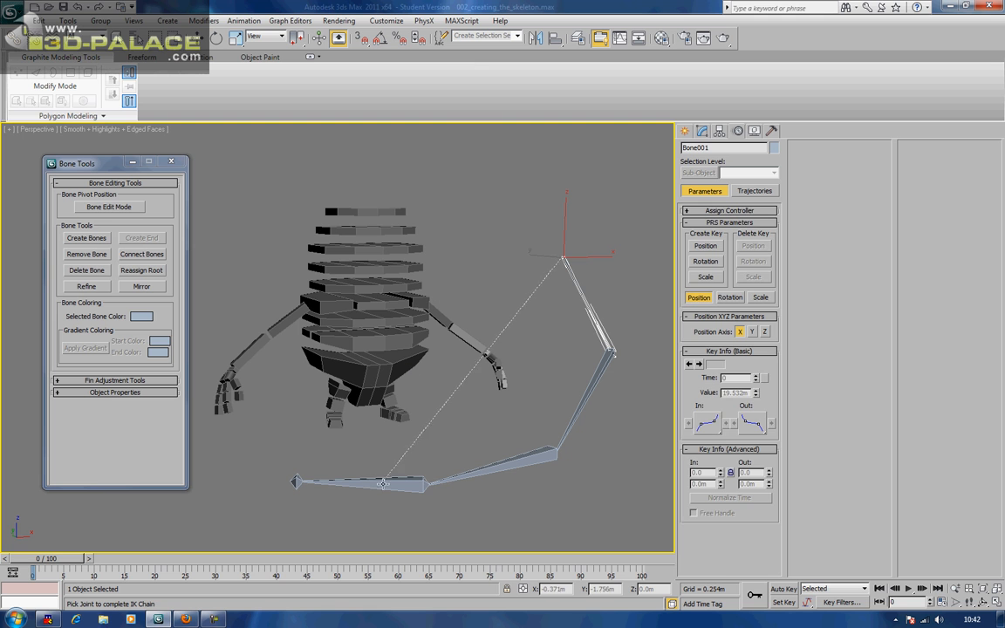
{"action": "left_click", "coordinate": [431, 480]}
{"action": "left_click_drag", "start_coordinate": [446, 469], "coordinate": [562, 327]}
{"action": "right_click", "coordinate": [561, 326]}
Delete the IK chain and all the test bones
{"action": "key", "text": "Delete"}
{"action": "left_click", "coordinate": [590, 307]}
{"action": "key", "text": "Delete"}
{"action": "left_click", "coordinate": [582, 400]}
{"action": "key", "text": "Delete"}
{"action": "left_click_drag", "start_coordinate": [491, 512], "coordinate": [263, 469]}
{"action": "key", "text": "Delete"}
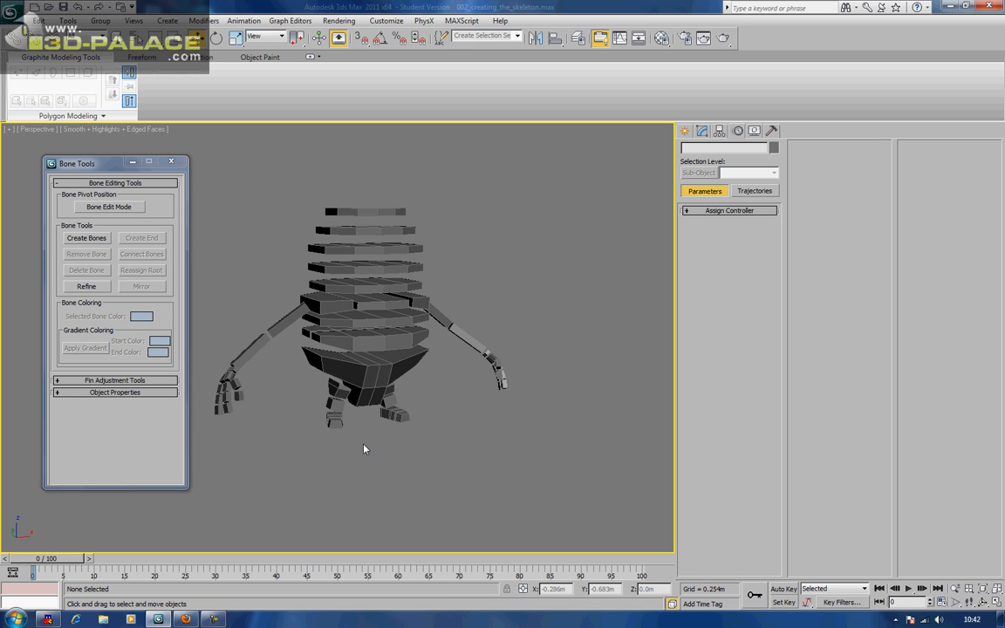
Orbit and zoom in on the character's hand
{"action": "middle_click_drag", "start_coordinate": [413, 446], "coordinate": [364, 382], "text": "alt"}
{"action": "scroll", "coordinate": [480, 387], "scroll_direction": "up", "scroll_amount": 3}
{"action": "scroll", "coordinate": [363, 382], "scroll_direction": "up", "scroll_amount": 3}
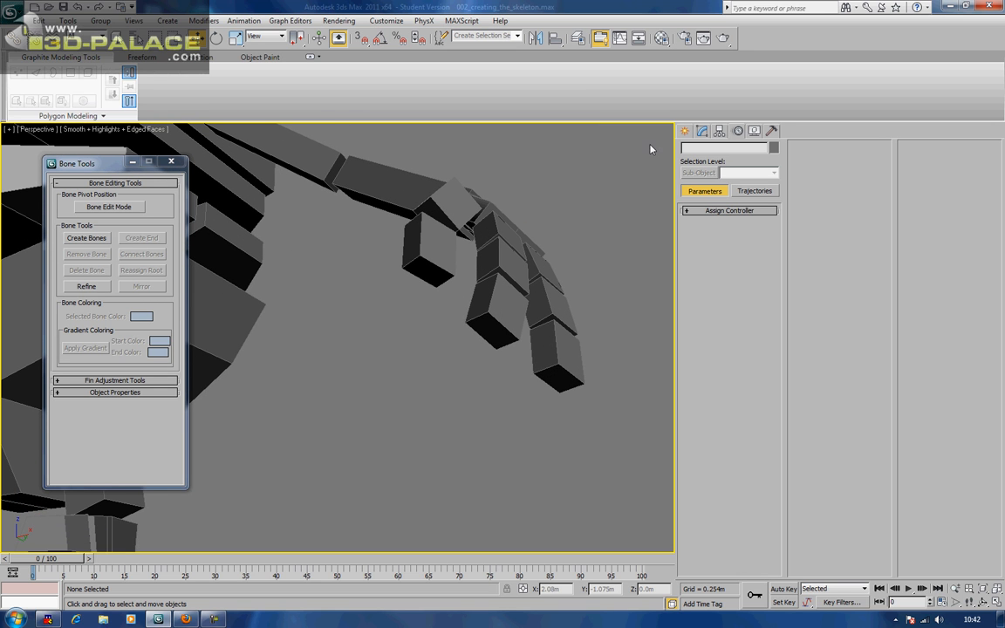
{"action": "left_click", "coordinate": [685, 130]}
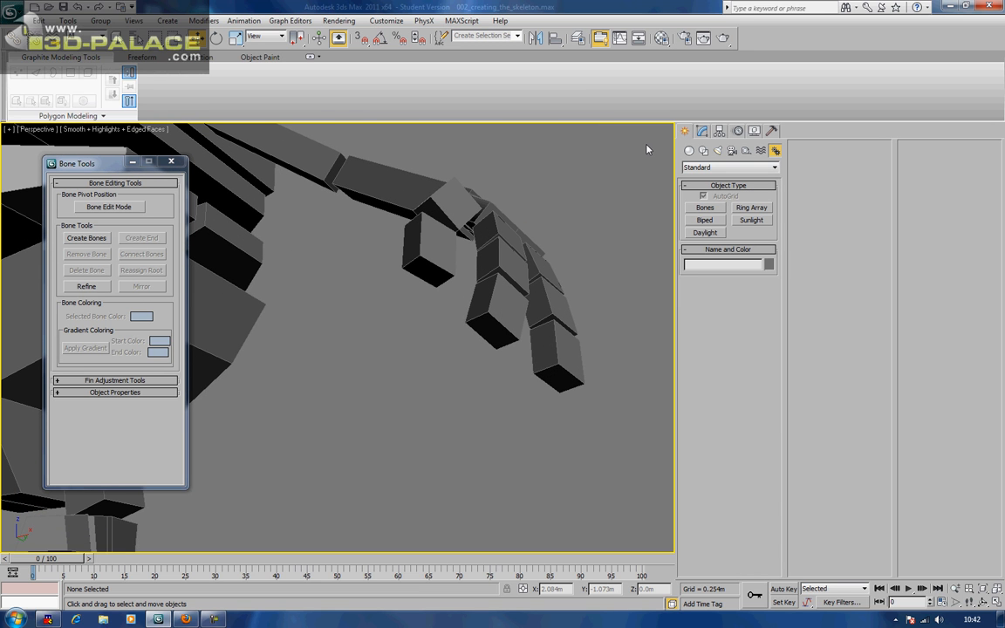
Create GeoSphere001 below the hand: 0.069m radius, Octa type, 1 segment
{"action": "middle_click_drag", "start_coordinate": [416, 214], "coordinate": [475, 233]}
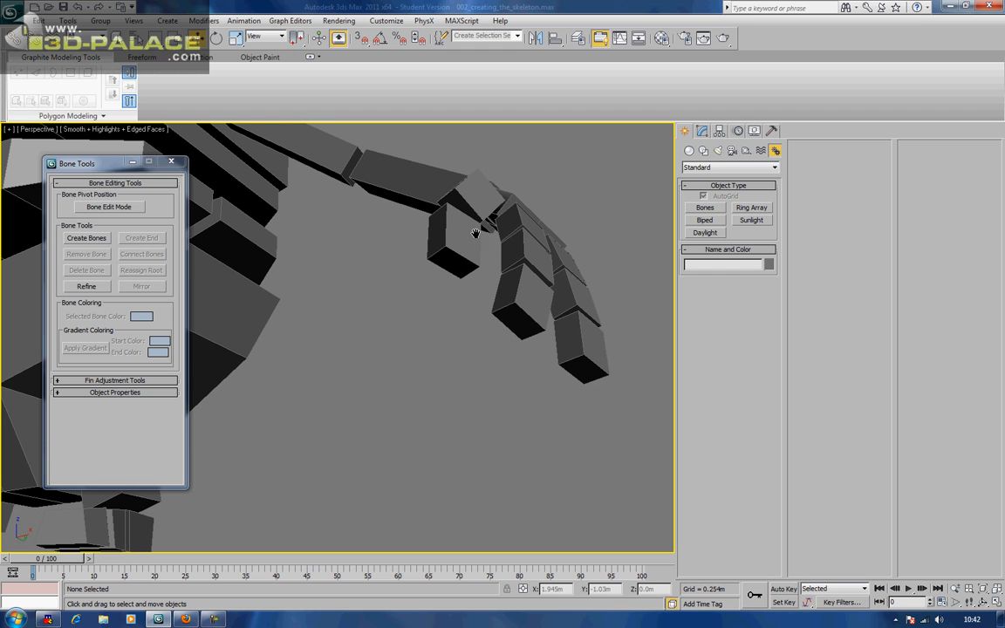
{"action": "left_click", "coordinate": [689, 151]}
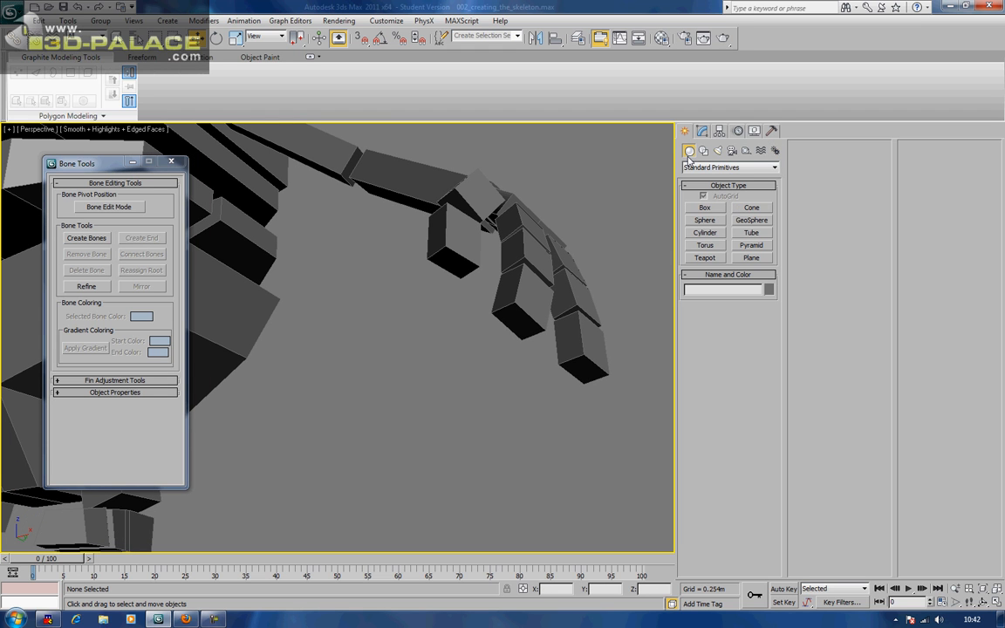
{"action": "left_click", "coordinate": [710, 220]}
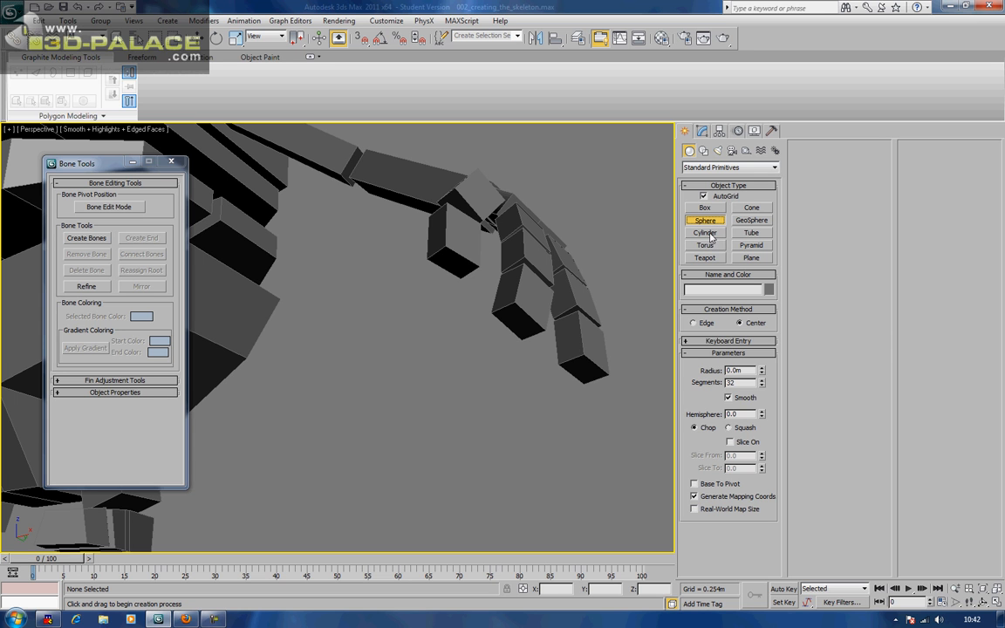
{"action": "left_click", "coordinate": [751, 220]}
{"action": "left_click", "coordinate": [406, 474]}
{"action": "left_click_drag", "start_coordinate": [406, 474], "coordinate": [399, 429]}
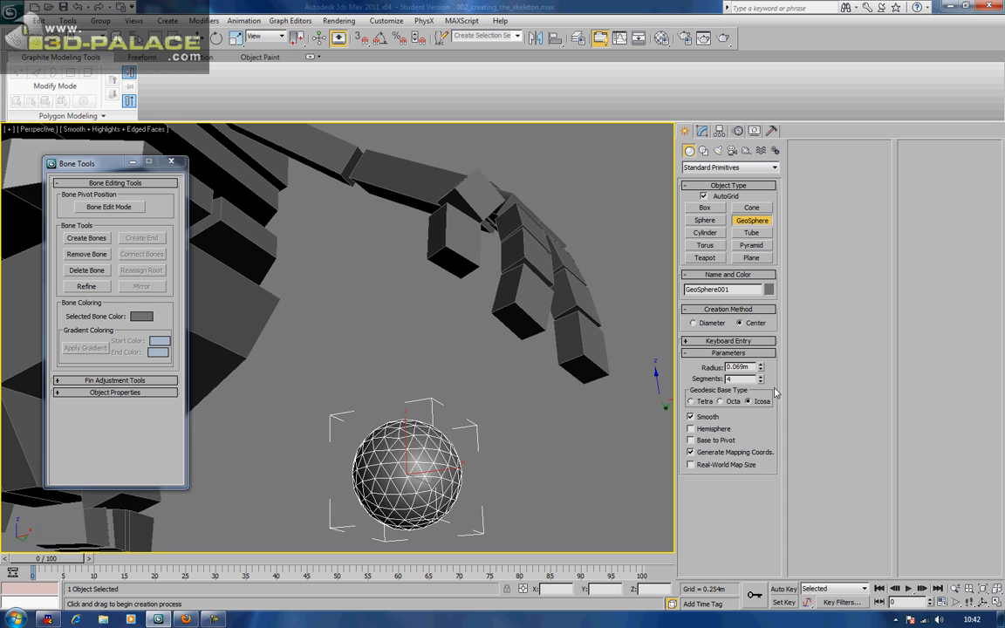
{"action": "left_click", "coordinate": [761, 382]}
{"action": "left_click", "coordinate": [761, 384]}
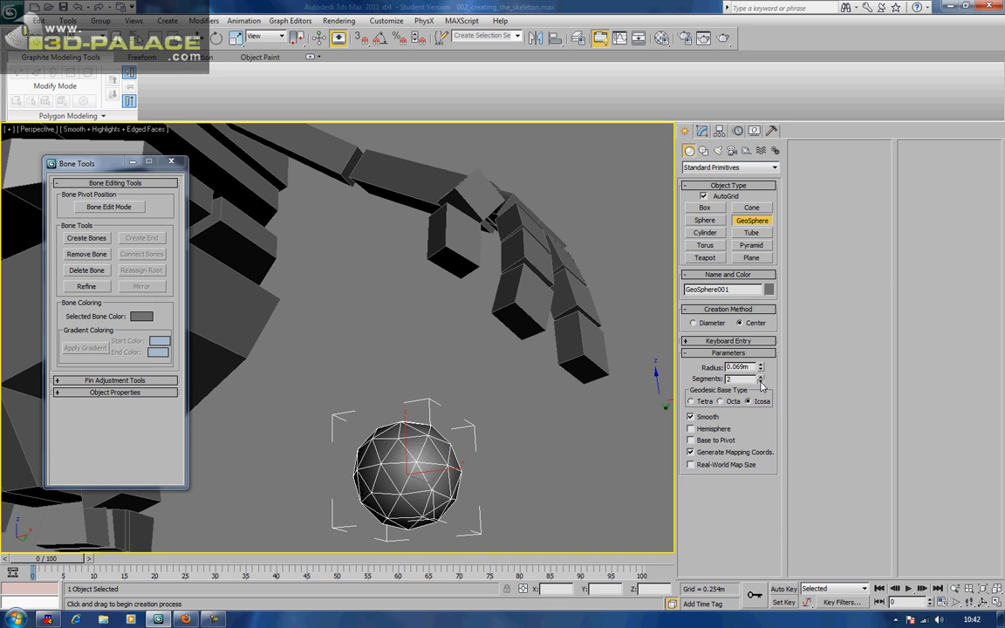
{"action": "left_click", "coordinate": [761, 384]}
{"action": "left_click", "coordinate": [692, 401]}
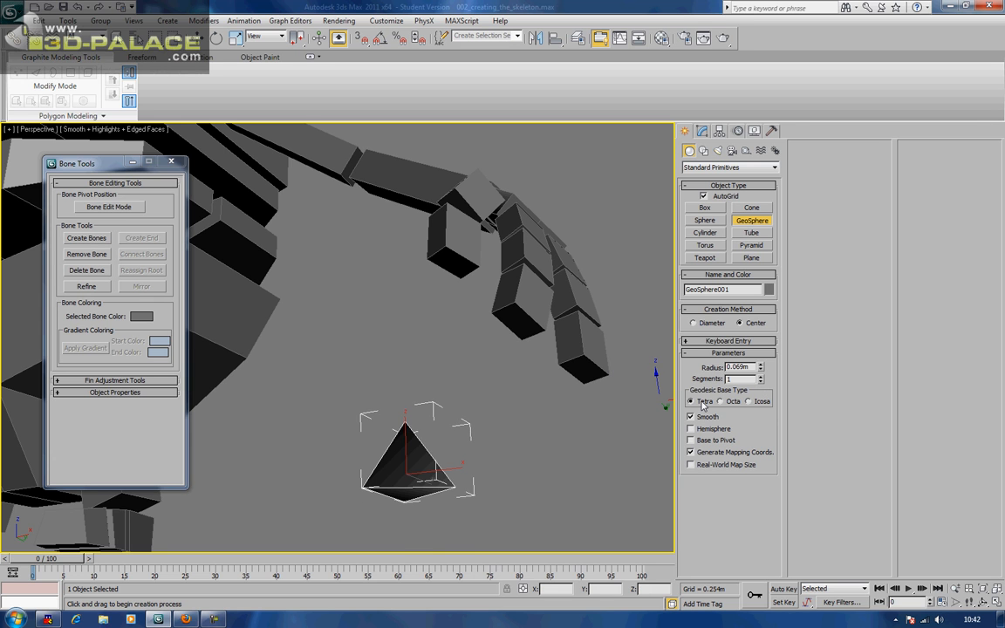
{"action": "left_click", "coordinate": [721, 403]}
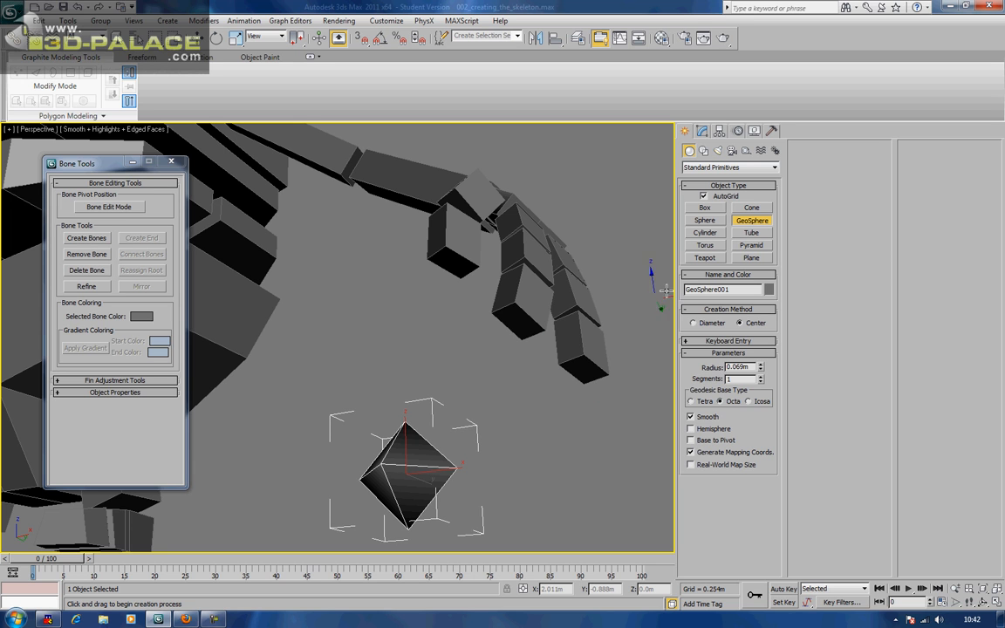
Try marker spheres on a fingertip at 1 and 2 segments, then undo the test spheres
{"action": "left_click_drag", "start_coordinate": [519, 319], "coordinate": [516, 337]}
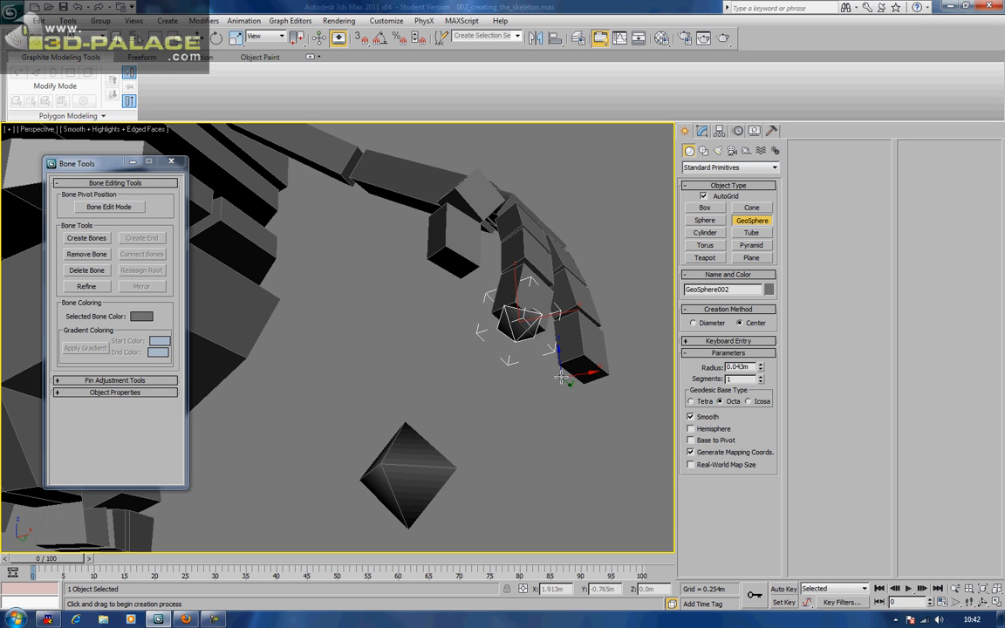
{"action": "key", "text": "ctrl+z"}
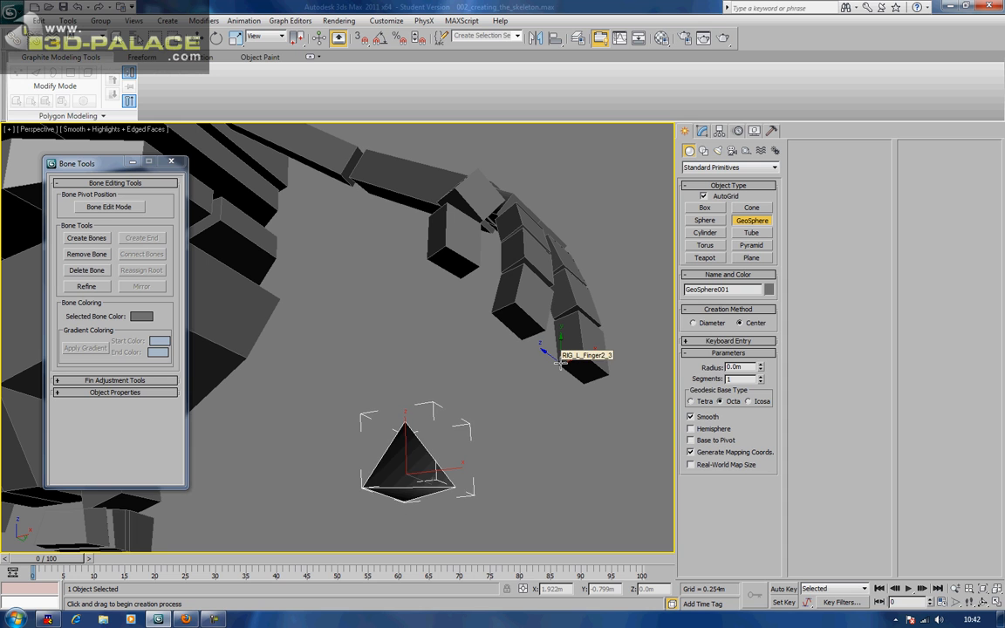
{"action": "key", "text": "ctrl+z"}
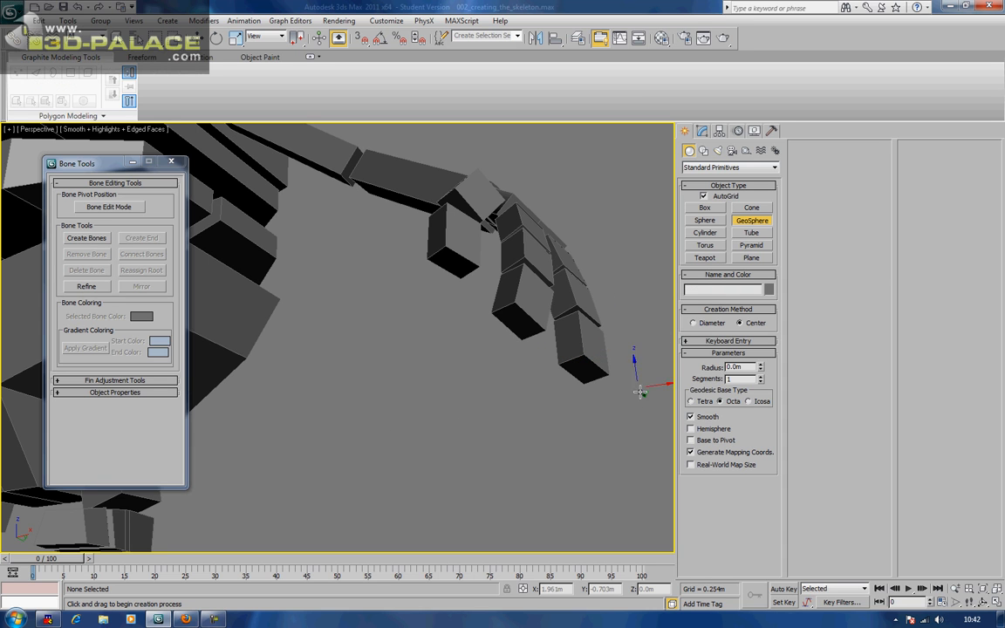
{"action": "left_click_drag", "start_coordinate": [581, 366], "coordinate": [582, 385]}
{"action": "left_click", "coordinate": [761, 377]}
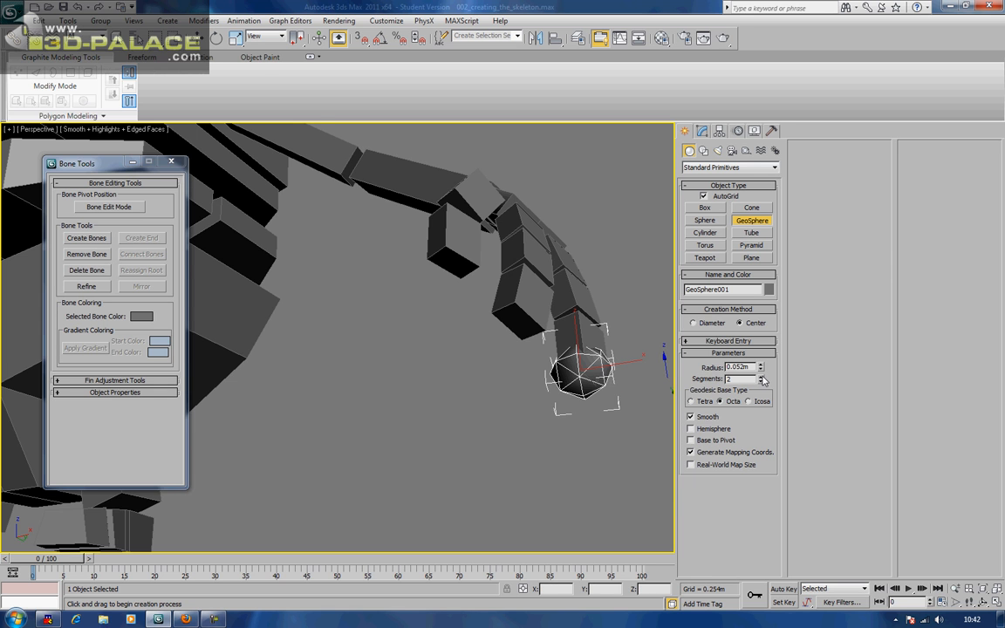
{"action": "mouse_move", "coordinate": [630, 411]}
{"action": "middle_mouse_down", "text": "alt"}
{"action": "mouse_move", "coordinate": [577, 420]}
{"action": "mouse_move", "coordinate": [620, 415]}
{"action": "middle_mouse_up", "text": "alt"}
{"action": "key", "text": "ctrl+z"}
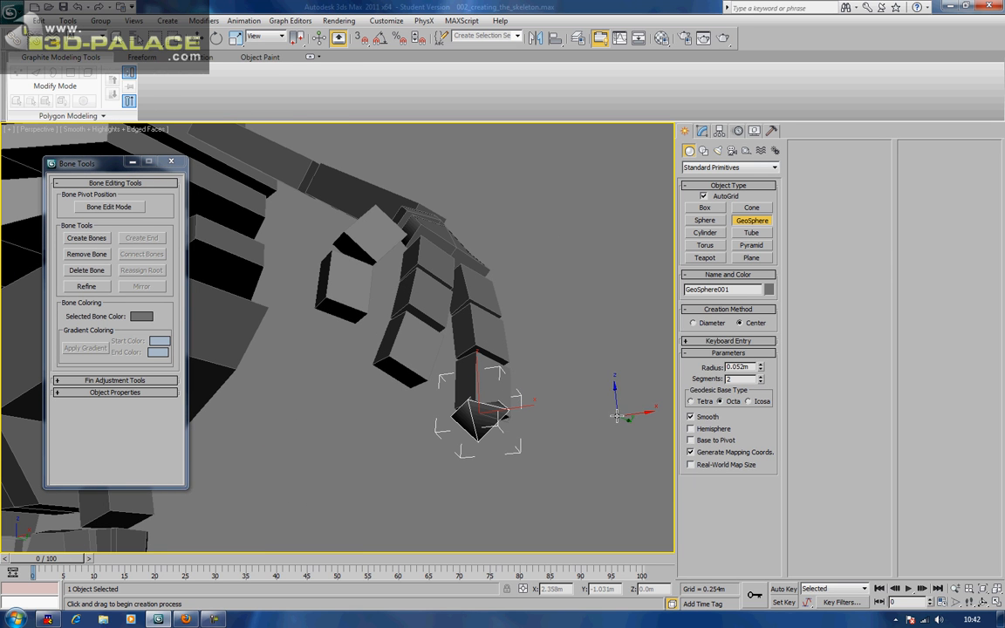
{"action": "key", "text": "ctrl+z"}
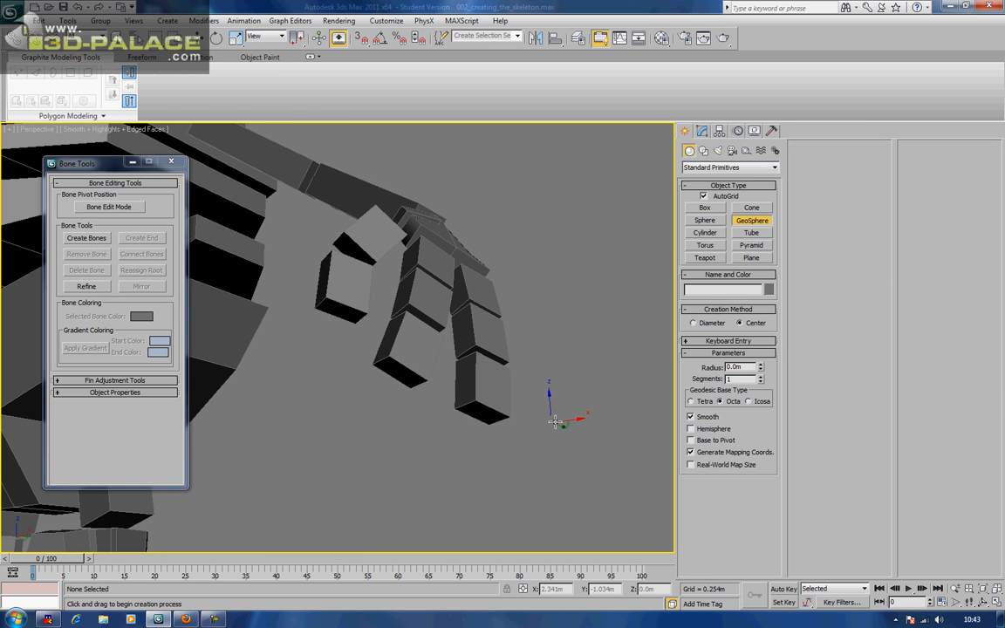
Test a tetrahedral 2-segment sphere, restore Octa with 1 segment, and delete it
{"action": "middle_click_drag", "start_coordinate": [552, 422], "coordinate": [568, 415], "text": "alt"}
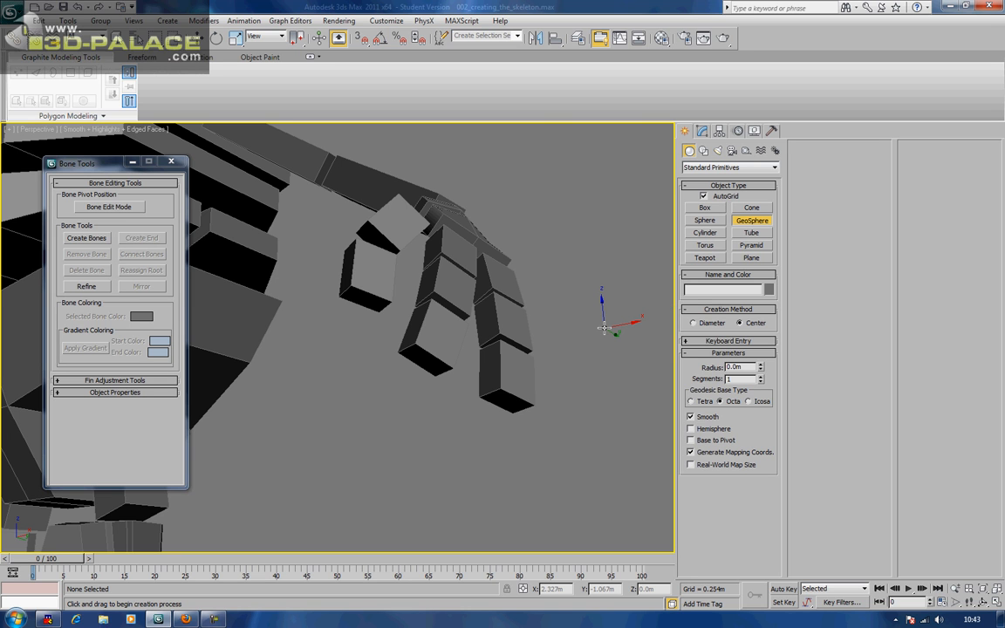
{"action": "middle_click_drag", "start_coordinate": [578, 341], "coordinate": [595, 332]}
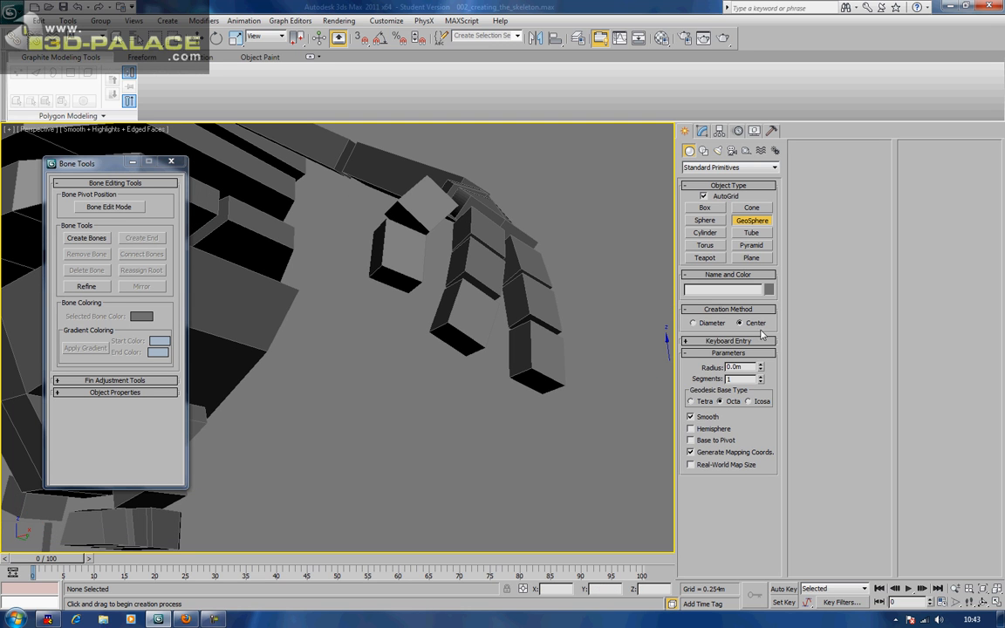
{"action": "left_click", "coordinate": [705, 403]}
{"action": "left_click_drag", "start_coordinate": [541, 386], "coordinate": [542, 411]}
{"action": "left_click", "coordinate": [761, 377]}
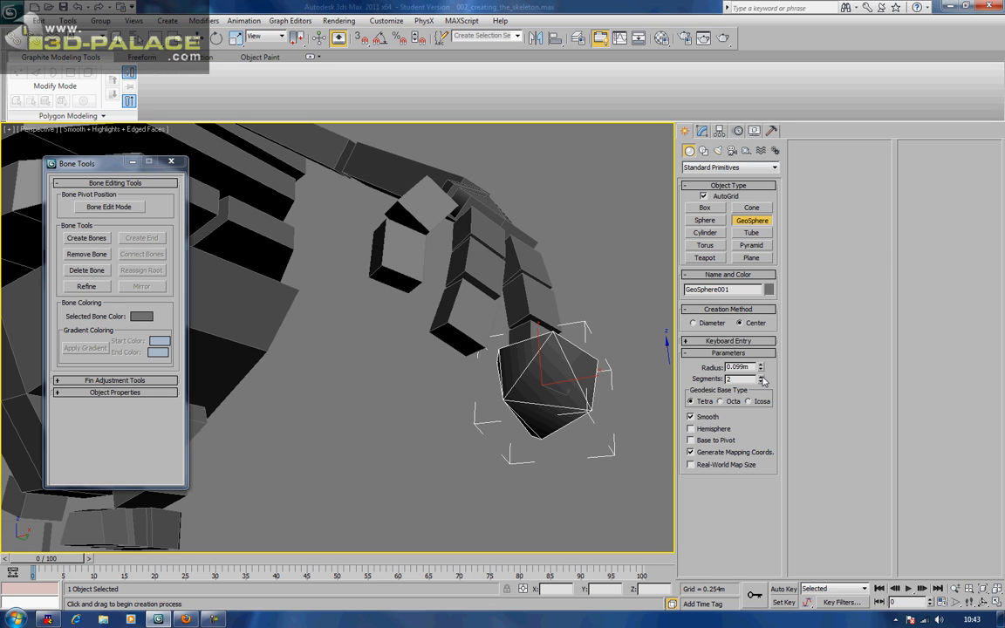
{"action": "left_click", "coordinate": [725, 402]}
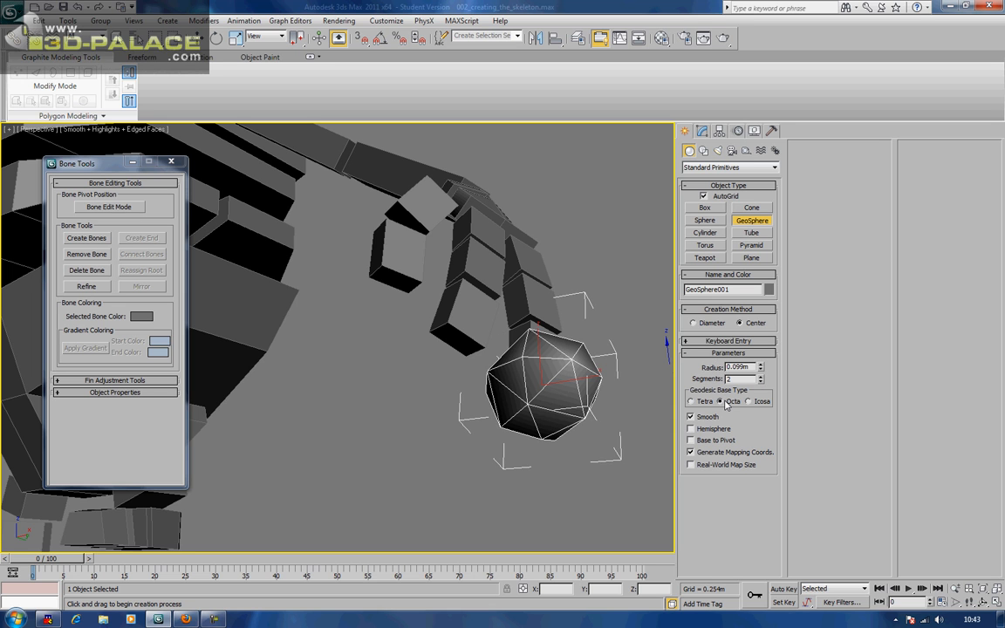
{"action": "left_click", "coordinate": [761, 381]}
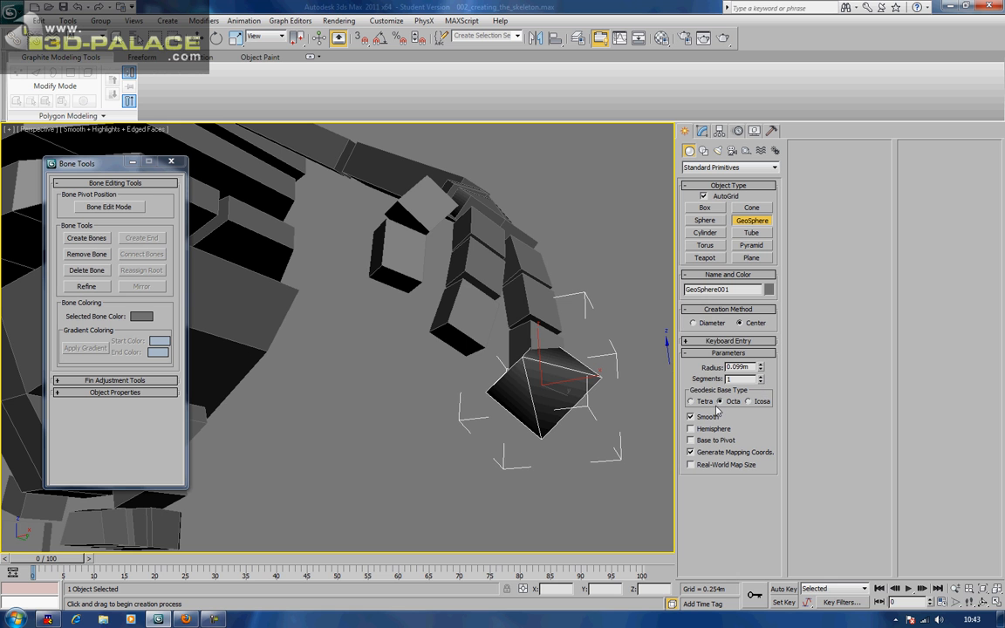
{"action": "key", "text": "Delete"}
Place small octahedral end markers on the thumb and two fingertips of the first hand
{"action": "middle_click_drag", "start_coordinate": [587, 391], "coordinate": [505, 310], "text": "alt"}
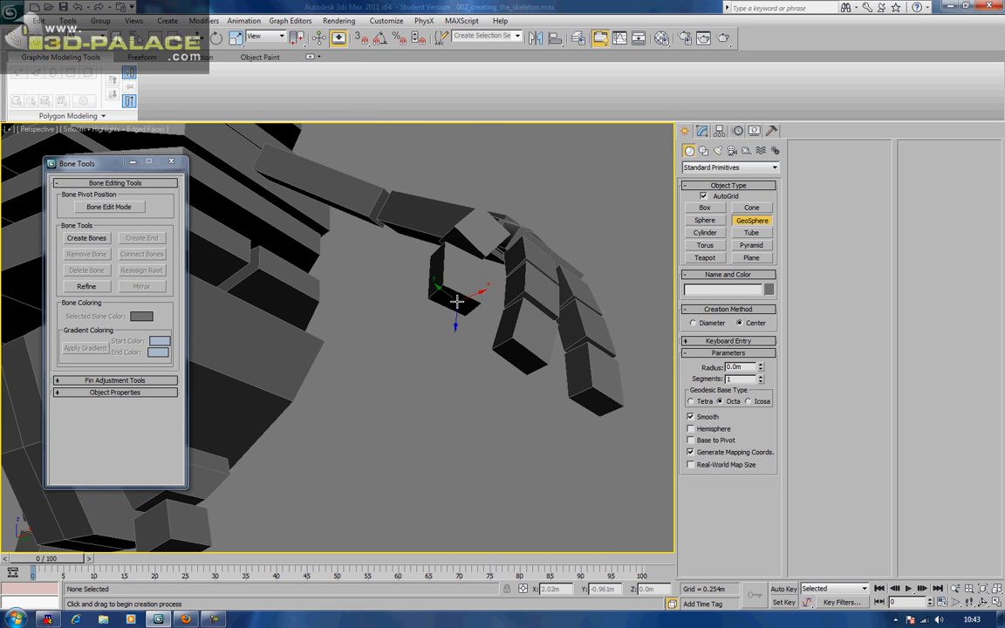
{"action": "left_click_drag", "start_coordinate": [457, 300], "coordinate": [468, 307]}
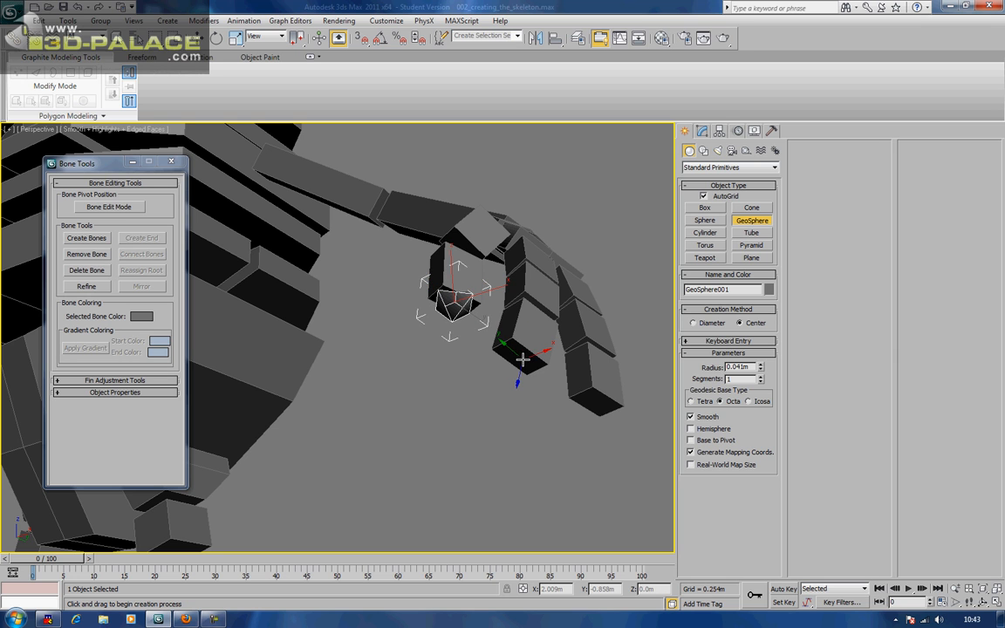
{"action": "left_click_drag", "start_coordinate": [521, 359], "coordinate": [595, 416]}
{"action": "middle_click_drag", "start_coordinate": [540, 435], "coordinate": [592, 323]}
Add end markers at the tips of both feet
{"action": "scroll", "coordinate": [592, 323], "scroll_direction": "down", "scroll_amount": 3}
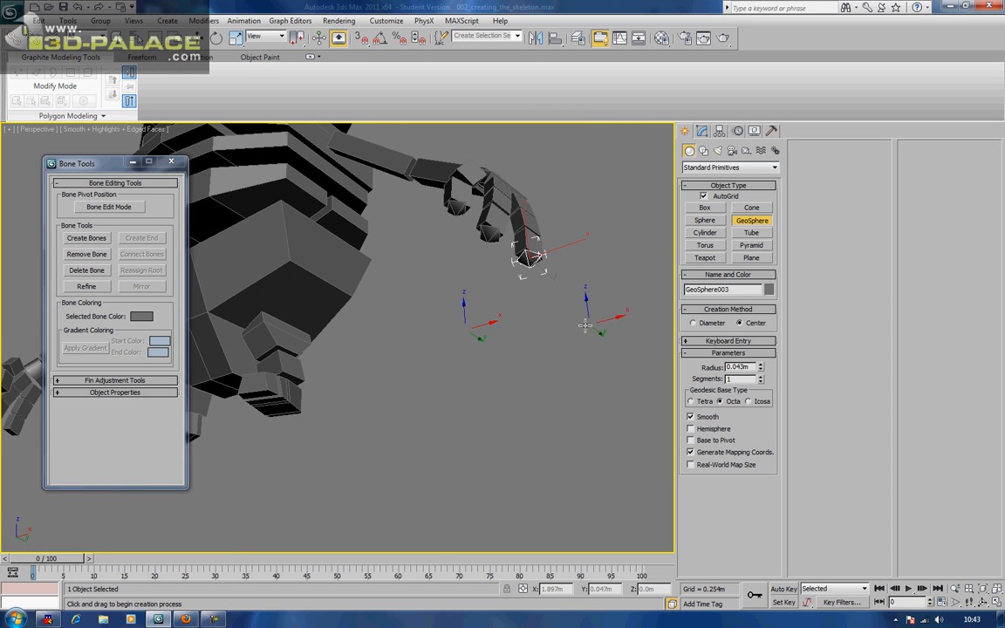
{"action": "middle_click_drag", "start_coordinate": [405, 305], "coordinate": [436, 342]}
{"action": "scroll", "coordinate": [499, 353], "scroll_direction": "up", "scroll_amount": 5}
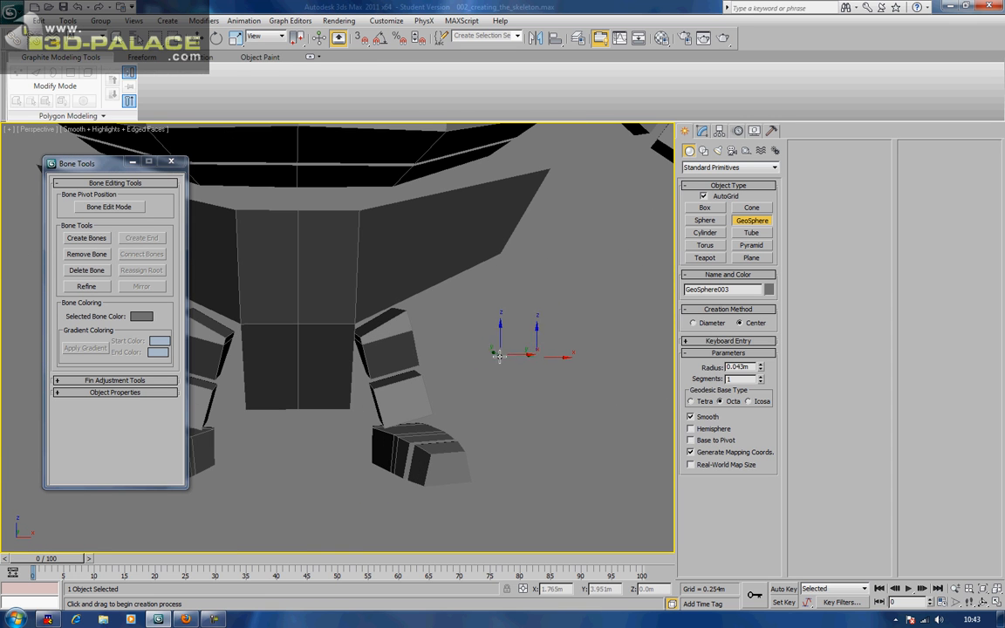
{"action": "left_click_drag", "start_coordinate": [442, 474], "coordinate": [451, 475]}
{"action": "middle_click_drag", "start_coordinate": [388, 494], "coordinate": [562, 456]}
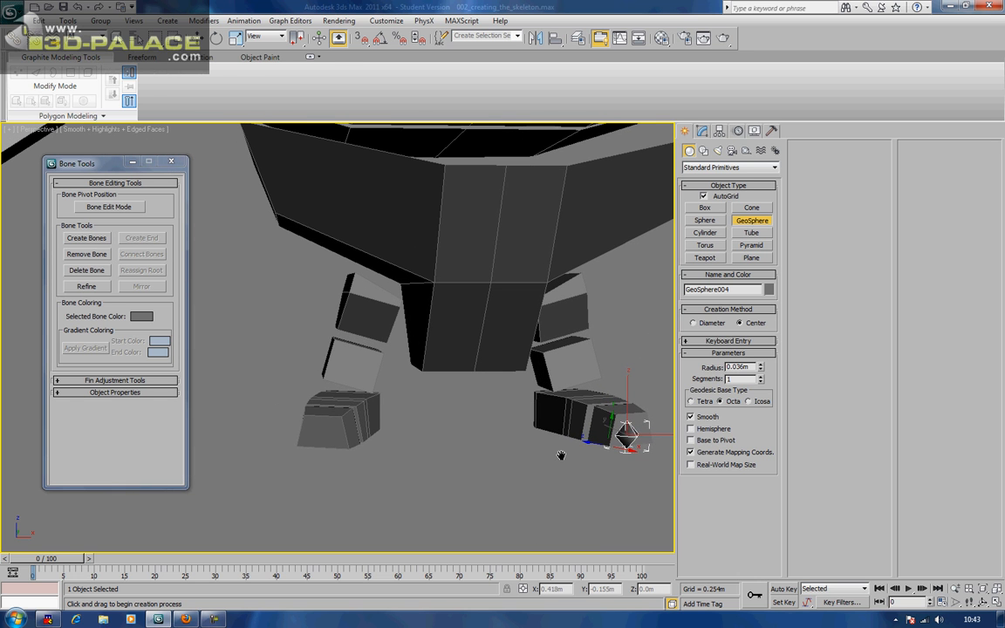
{"action": "left_click_drag", "start_coordinate": [329, 439], "coordinate": [332, 447]}
Place end markers on the three fingertips of the other hand and stop creating spheres
{"action": "middle_click_drag", "start_coordinate": [332, 446], "coordinate": [459, 385], "text": "alt"}
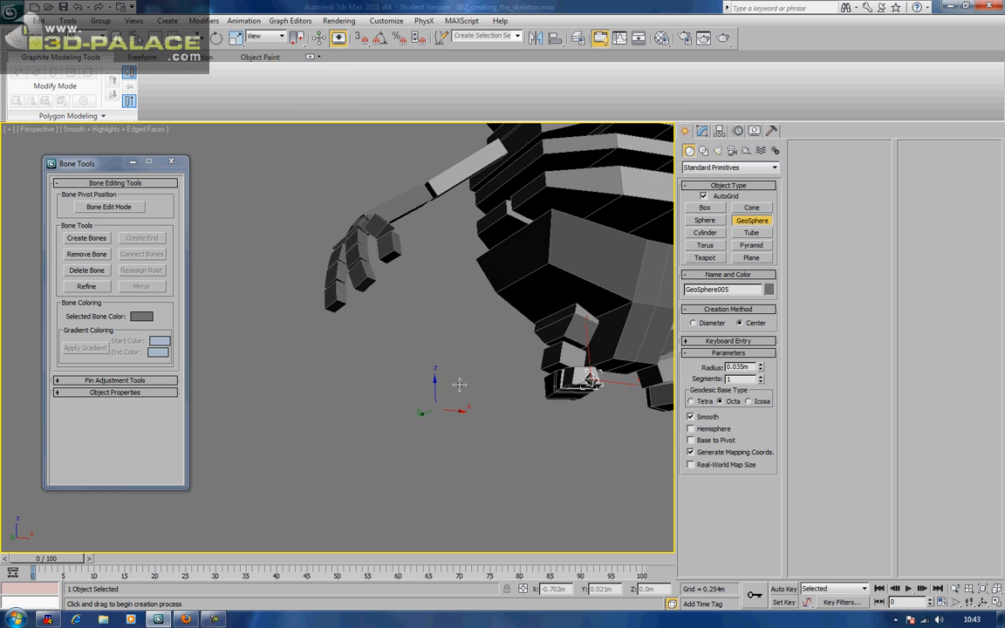
{"action": "scroll", "coordinate": [426, 348], "scroll_direction": "up", "scroll_amount": 4}
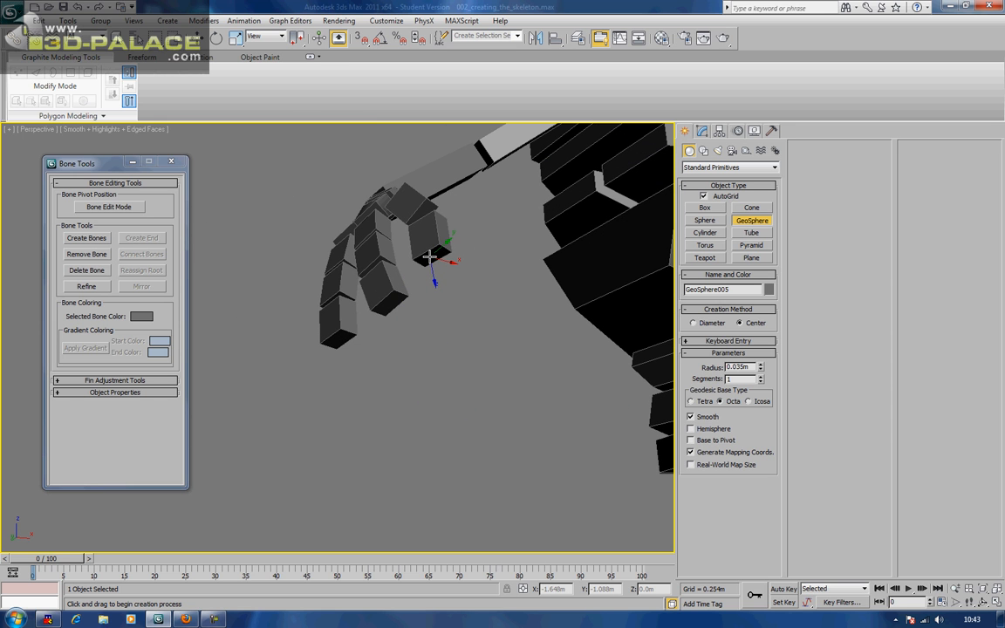
{"action": "left_click_drag", "start_coordinate": [428, 257], "coordinate": [431, 260]}
{"action": "left_click_drag", "start_coordinate": [387, 307], "coordinate": [390, 310]}
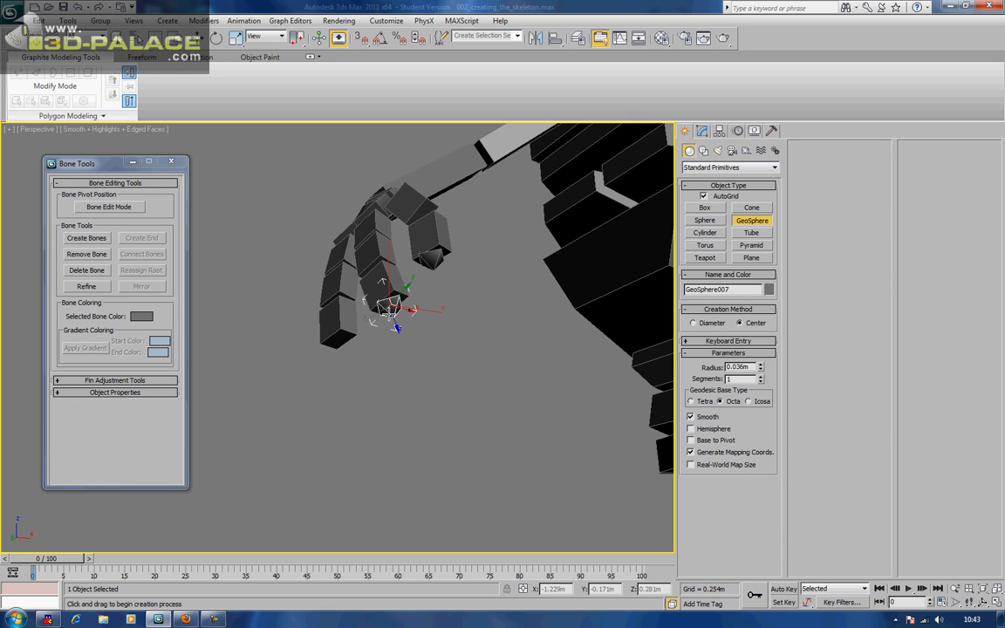
{"action": "left_click_drag", "start_coordinate": [340, 341], "coordinate": [341, 344]}
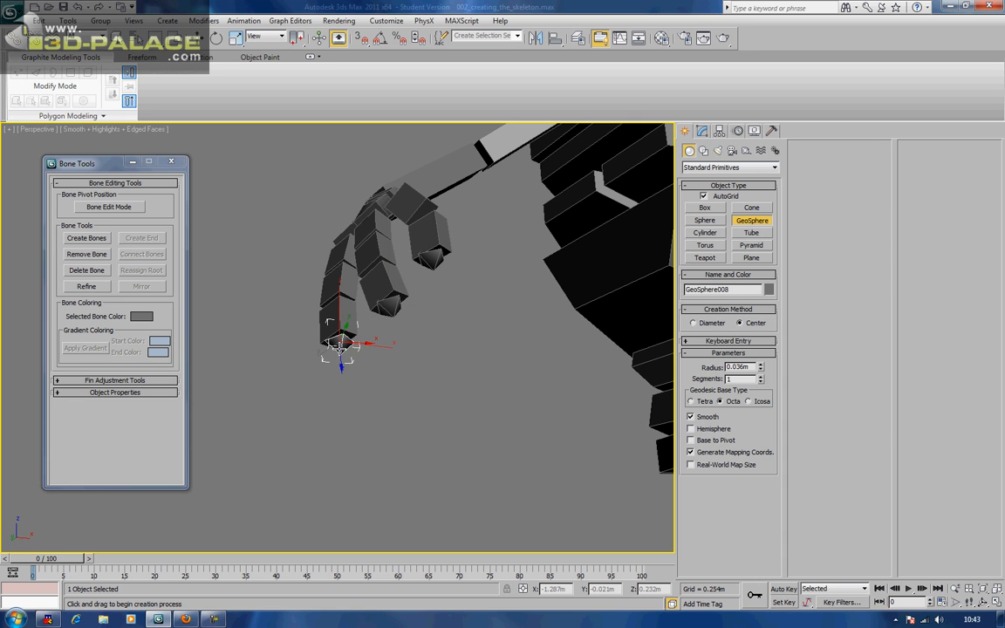
{"action": "right_click", "coordinate": [341, 345]}
{"action": "scroll", "coordinate": [353, 311], "scroll_direction": "down", "scroll_amount": 6}
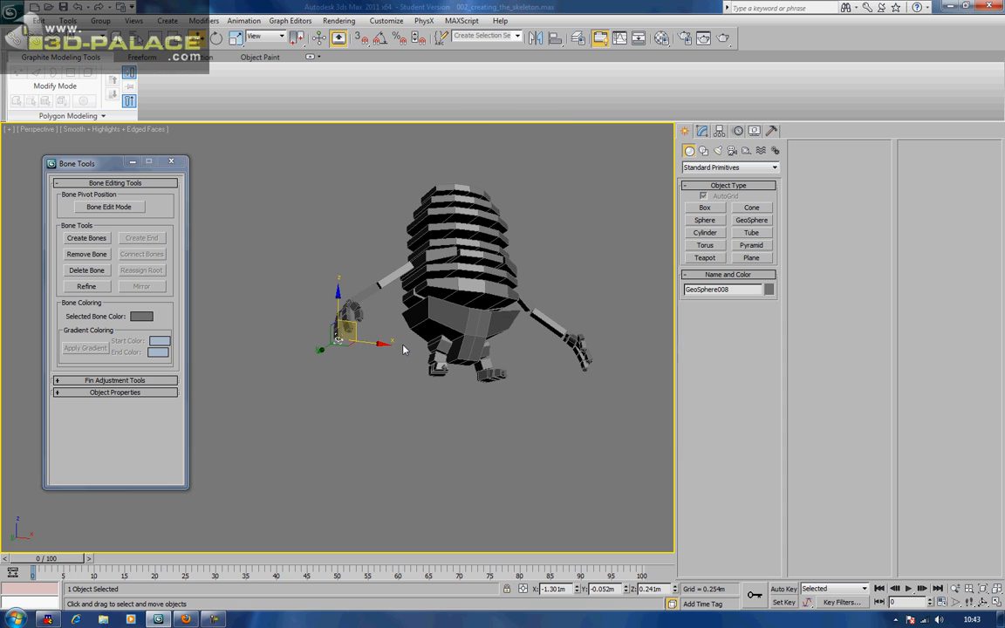
Convert a hand marker to an Editable Mesh and close the Bone Tools dialog
{"action": "right_click", "coordinate": [511, 349]}
{"action": "mouse_move", "coordinate": [536, 449]}
{"action": "left_click", "coordinate": [620, 449]}
{"action": "left_click", "coordinate": [171, 162]}
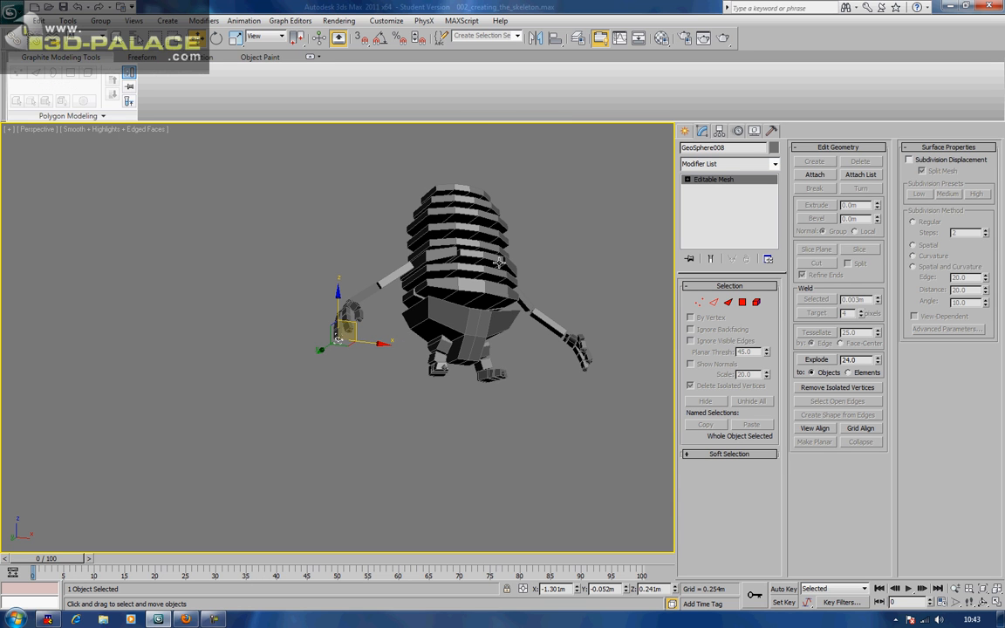
Select the thumb-tip marker GeoSphere001 and rename it L_thumb_end
{"action": "left_click", "coordinate": [573, 268]}
{"action": "middle_click_drag", "start_coordinate": [578, 281], "coordinate": [387, 355]}
{"action": "scroll", "coordinate": [439, 228], "scroll_direction": "up", "scroll_amount": 3}
{"action": "scroll", "coordinate": [387, 355], "scroll_direction": "up", "scroll_amount": 3}
{"action": "left_click", "coordinate": [388, 335]}
{"action": "left_click", "coordinate": [707, 148]}
{"action": "type", "text": "L_thumb_end"}
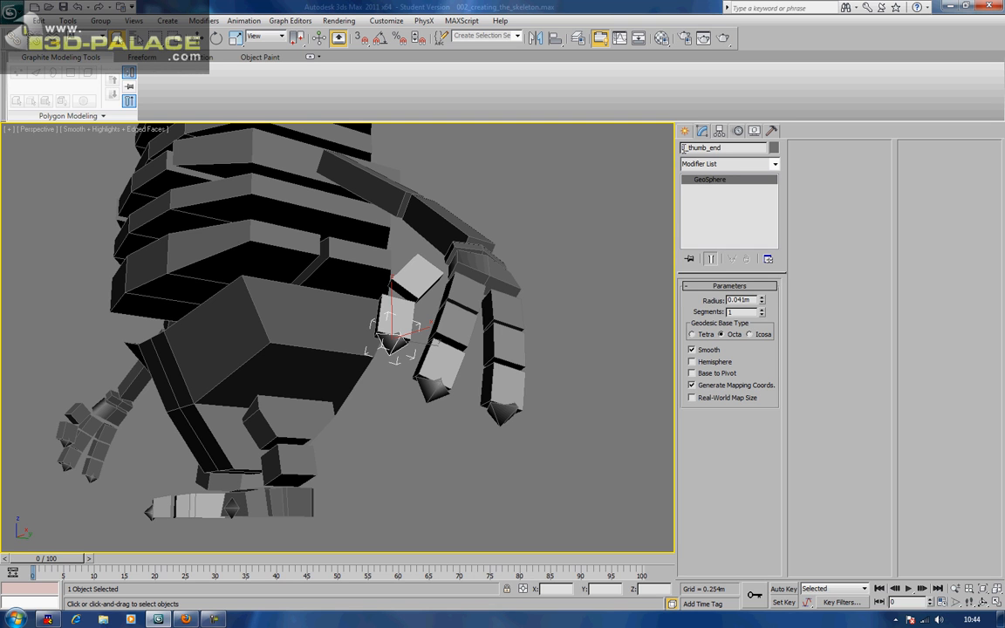
Add the RIG_ prefix to the thumb marker's name and paste it onto two fingertip markers
{"action": "left_click", "coordinate": [684, 147]}
{"action": "type", "text": "RIG_L"}
{"action": "key", "text": "shift+Home"}
{"action": "key", "text": "ctrl+c"}
{"action": "left_click", "coordinate": [432, 388]}
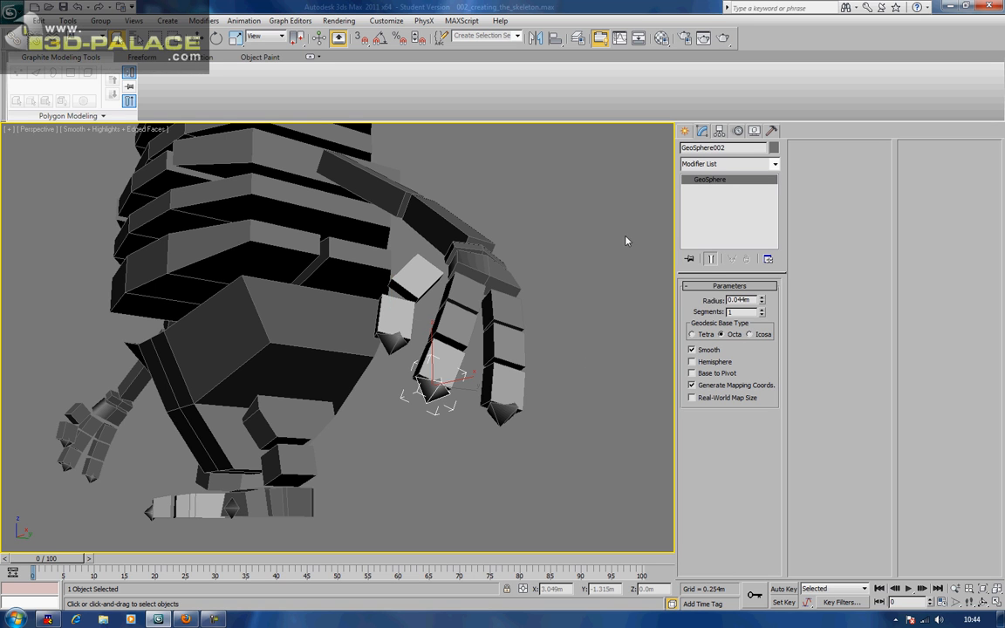
{"action": "double_click", "coordinate": [724, 150]}
{"action": "key", "text": "ctrl+v"}
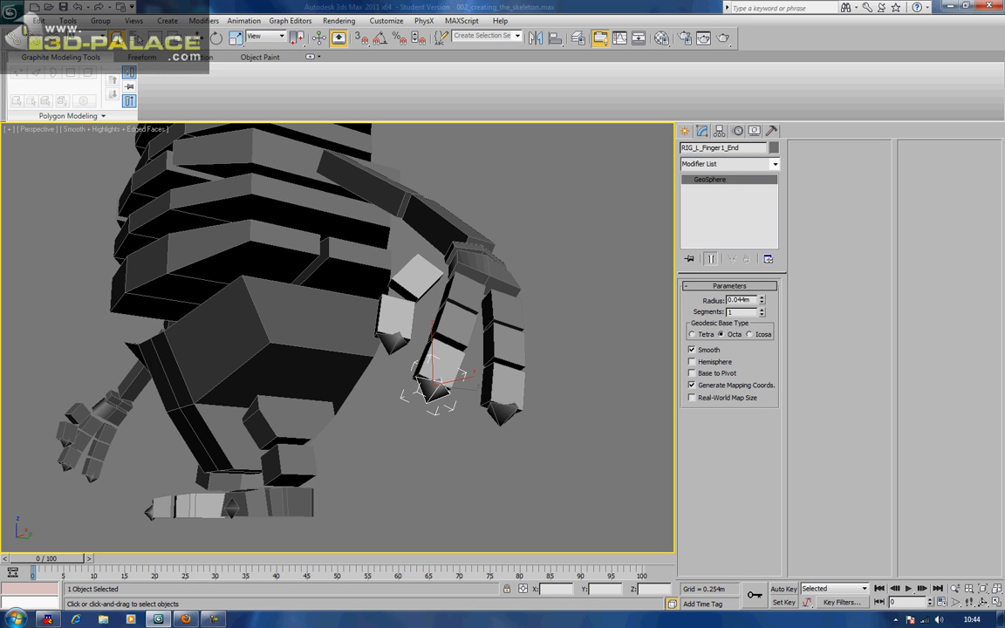
{"action": "left_click", "coordinate": [499, 408]}
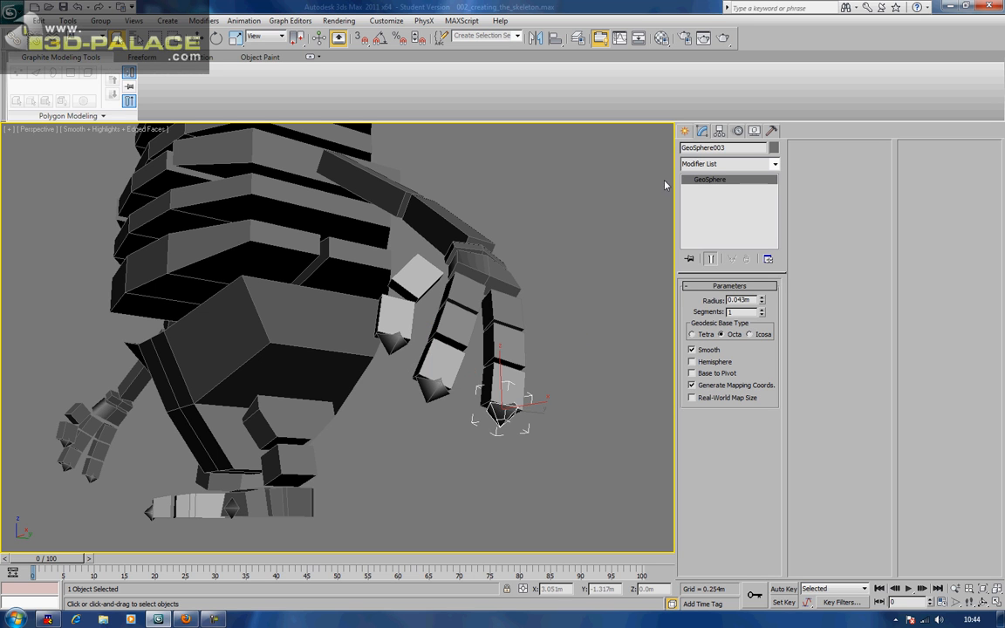
{"action": "double_click", "coordinate": [711, 148]}
{"action": "key", "text": "ctrl+v"}
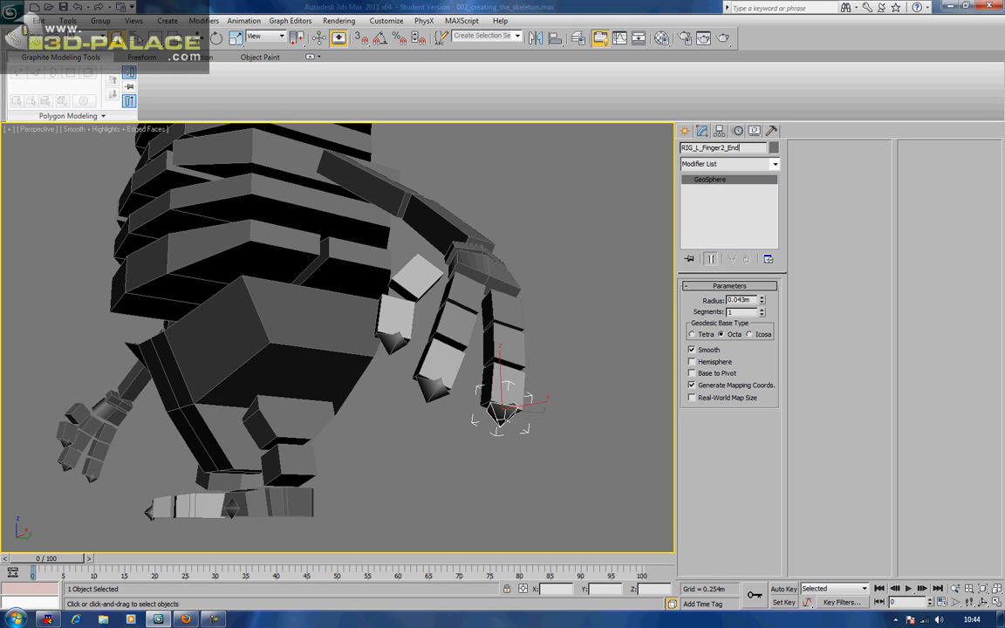
Rename the left foot marker RIG_L_Foot_End and create a right-foot marker named RIG_R_Foot_End
{"action": "middle_click_drag", "start_coordinate": [384, 424], "coordinate": [495, 326]}
{"action": "left_click_drag", "start_coordinate": [397, 419], "coordinate": [403, 424]}
{"action": "double_click", "coordinate": [731, 148]}
{"action": "key", "text": "ctrl+v"}
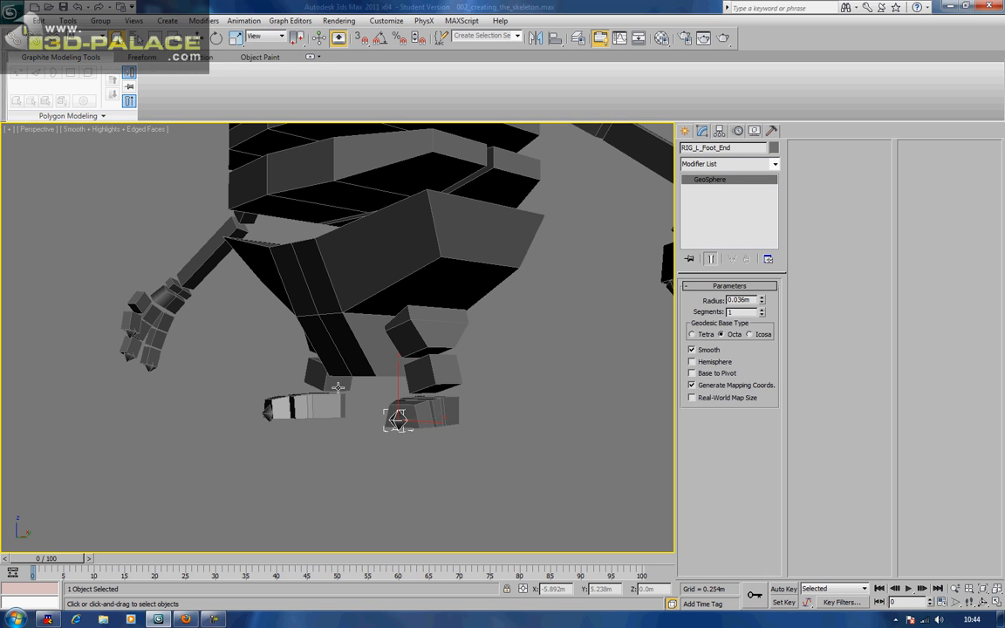
{"action": "left_click_drag", "start_coordinate": [267, 411], "coordinate": [272, 416]}
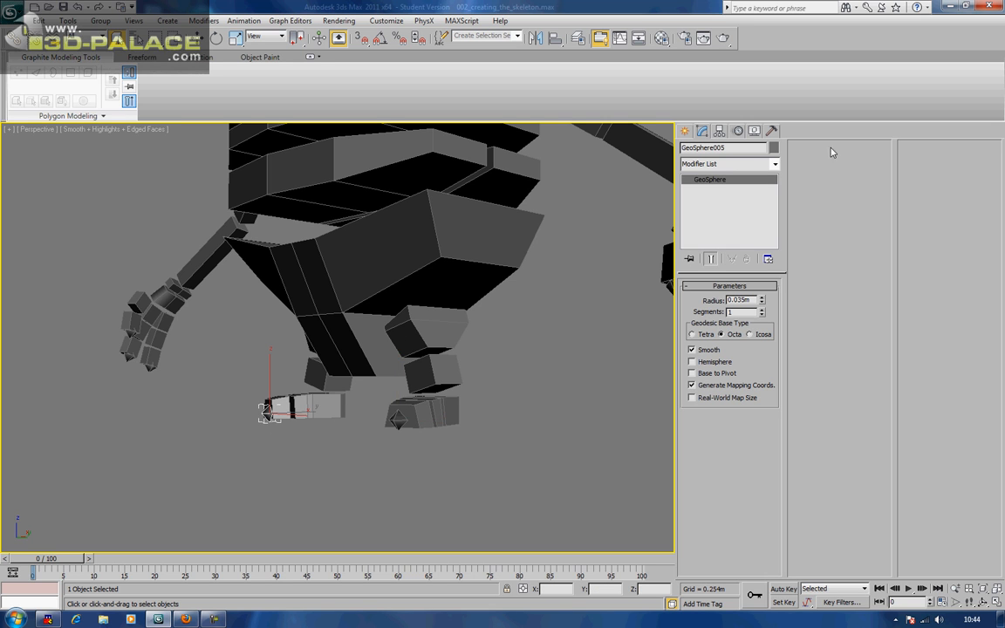
{"action": "double_click", "coordinate": [724, 148]}
{"action": "type", "text": "RIG_R_Foot_End"}
Begin renaming two right-hand fingertip markers with the RIG_ and RIG_R prefixes
{"action": "middle_click_drag", "start_coordinate": [197, 380], "coordinate": [334, 366], "text": "alt"}
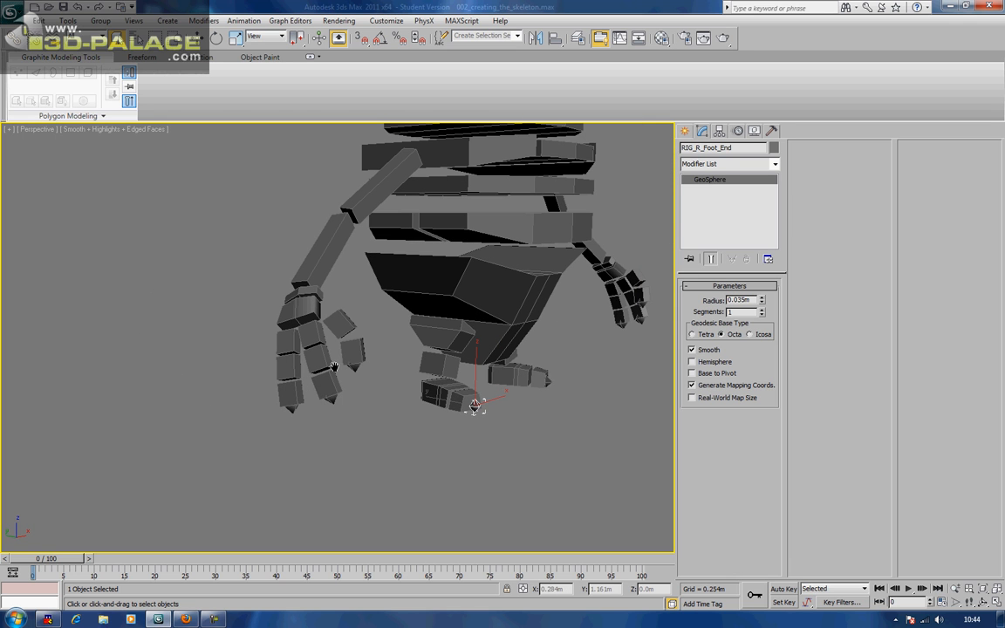
{"action": "left_click", "coordinate": [355, 368]}
{"action": "left_click", "coordinate": [724, 147]}
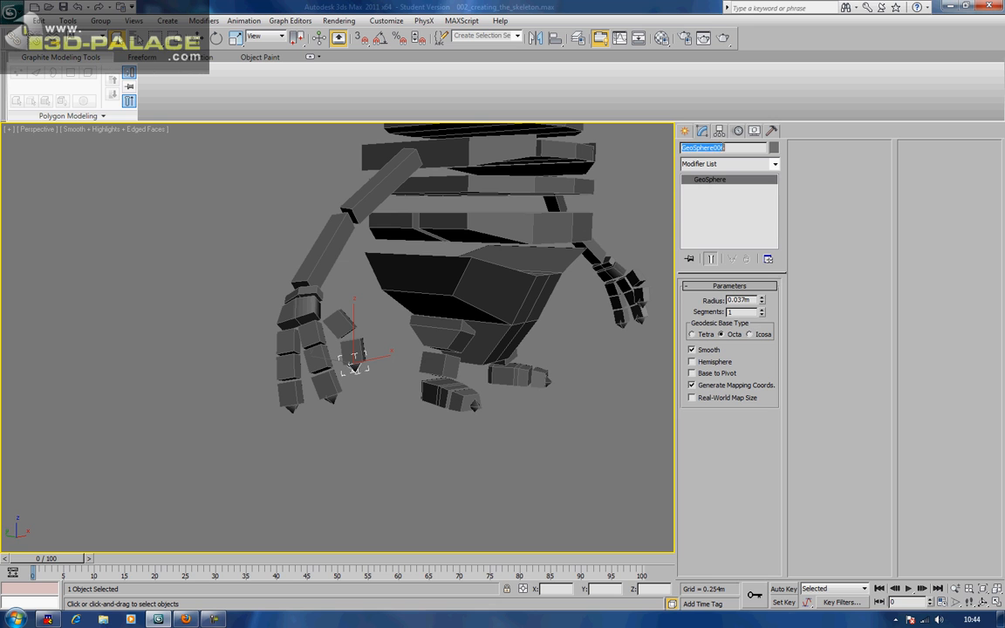
{"action": "type", "text": "RIG_R_Finger1_End"}
{"action": "left_click", "coordinate": [331, 400]}
{"action": "left_click", "coordinate": [711, 147]}
{"action": "type", "text": "RIG_R"}
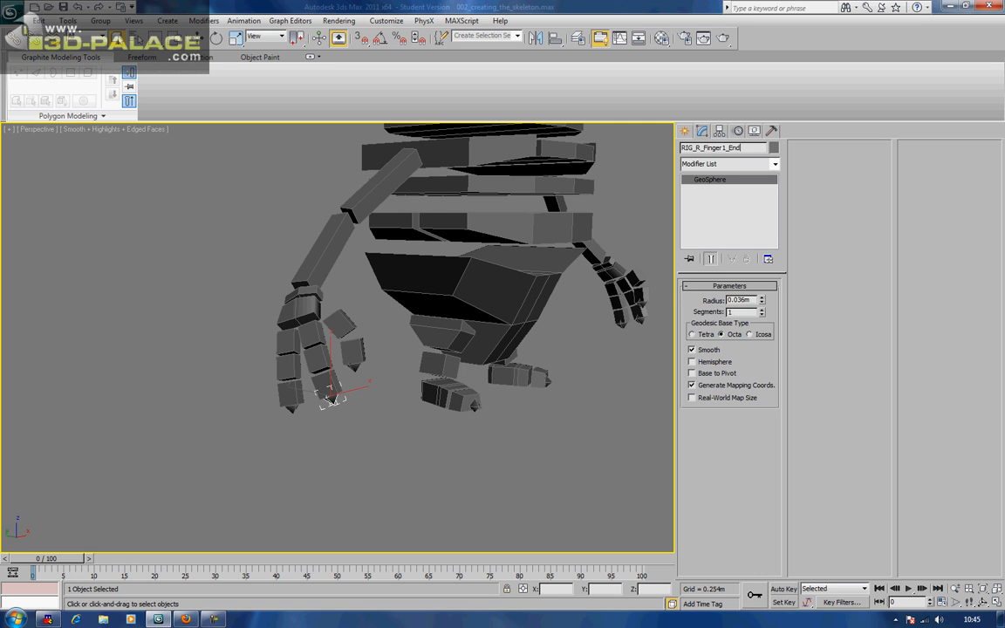
Rename GeoSphere008 to RIG_R_Finger2_End and deselect it
{"action": "left_click", "coordinate": [288, 403]}
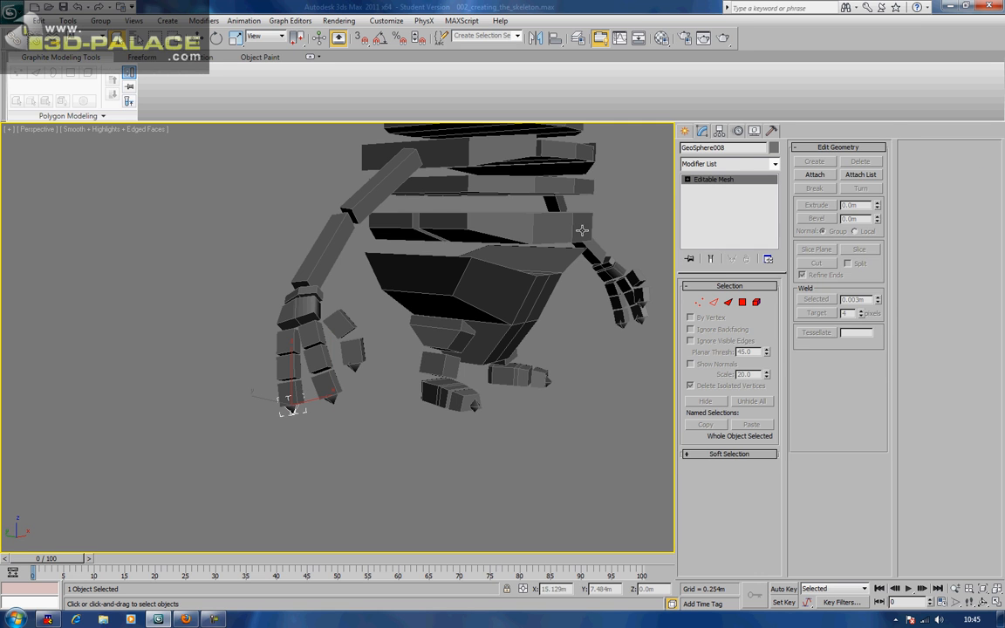
{"action": "left_click", "coordinate": [714, 147]}
{"action": "type", "text": "RIG_R_Finger"}
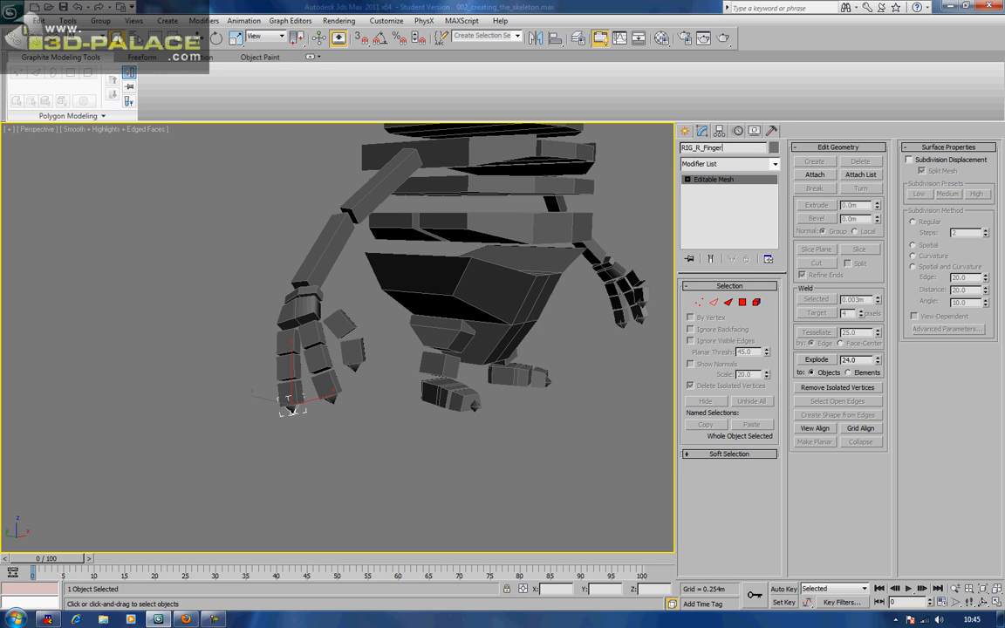
{"action": "type", "text": "2_End"}
{"action": "left_click", "coordinate": [184, 348]}
{"action": "middle_click_drag", "start_coordinate": [184, 347], "coordinate": [277, 374], "text": "alt"}
{"action": "scroll", "coordinate": [296, 327], "scroll_direction": "down", "scroll_amount": 4}
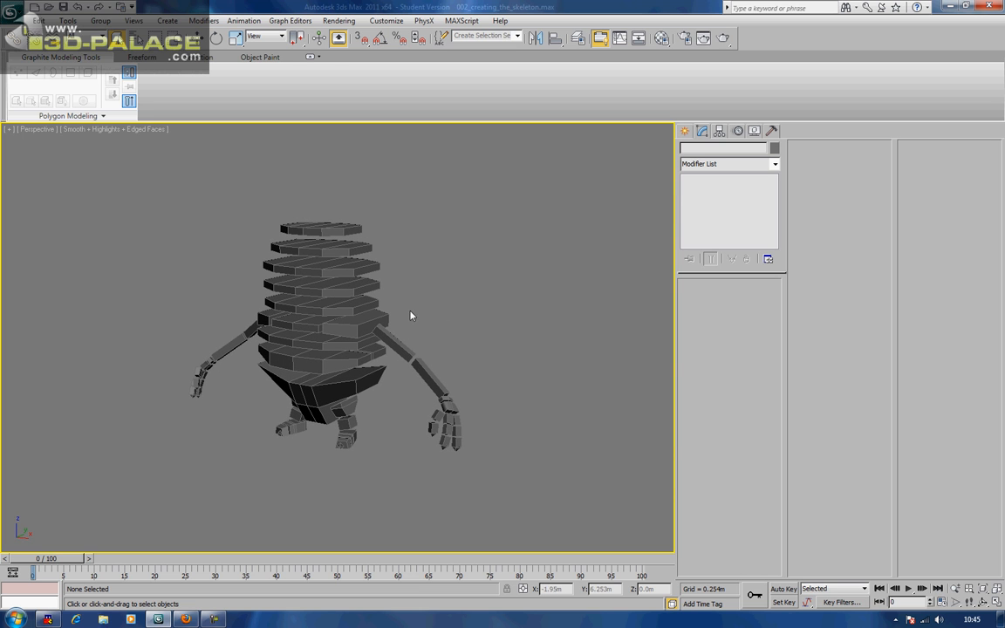
{"action": "key", "text": "h"}
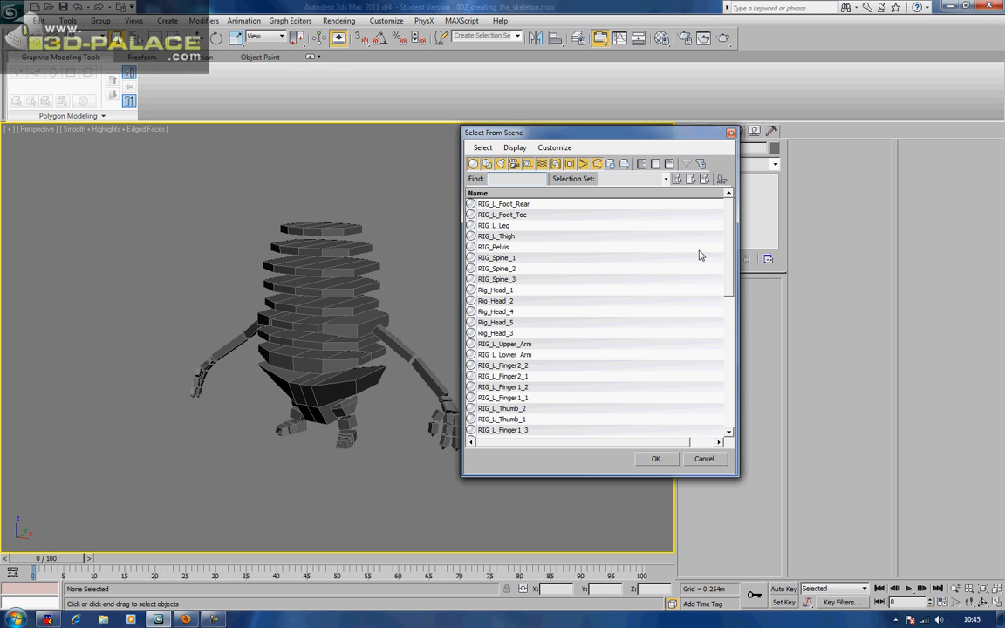
{"action": "scroll", "coordinate": [731, 251], "scroll_direction": "down", "scroll_amount": 7}
{"action": "scroll", "coordinate": [731, 252], "scroll_direction": "up", "scroll_amount": 7}
{"action": "left_click", "coordinate": [731, 134]}
{"action": "mouse_move", "coordinate": [518, 243]}
{"action": "middle_mouse_down"}
{"action": "mouse_move", "coordinate": [477, 231]}
{"action": "mouse_move", "coordinate": [511, 227]}
{"action": "mouse_move", "coordinate": [480, 242]}
{"action": "mouse_move", "coordinate": [507, 233]}
{"action": "middle_mouse_up"}
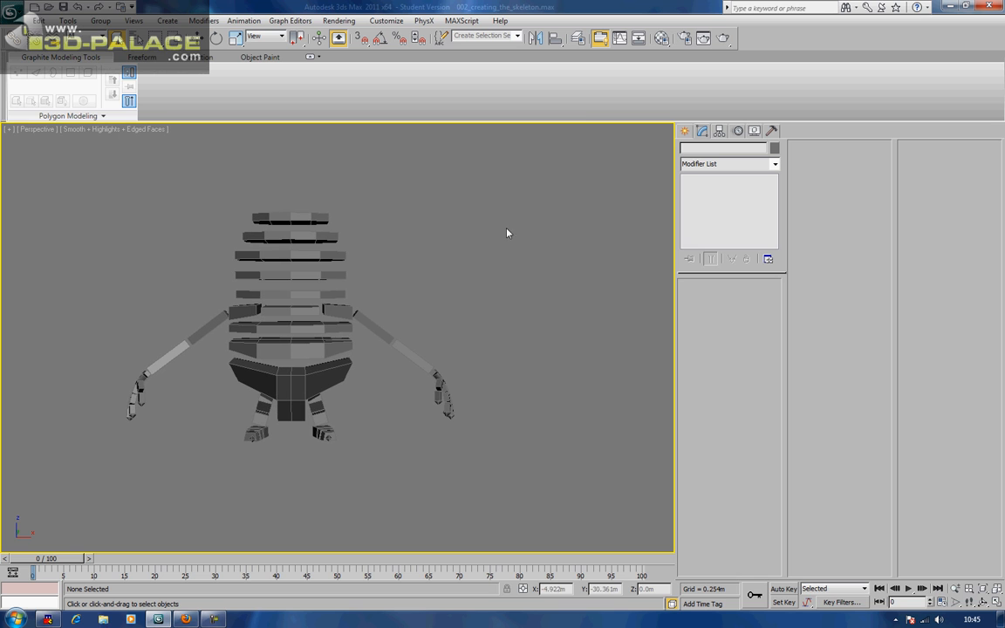
Box-select all 52 rig objects and create a new layer holding them in the layer manager
{"action": "left_click", "coordinate": [579, 39]}
{"action": "left_click_drag", "start_coordinate": [496, 240], "coordinate": [623, 160]}
{"action": "left_click_drag", "start_coordinate": [601, 301], "coordinate": [619, 510]}
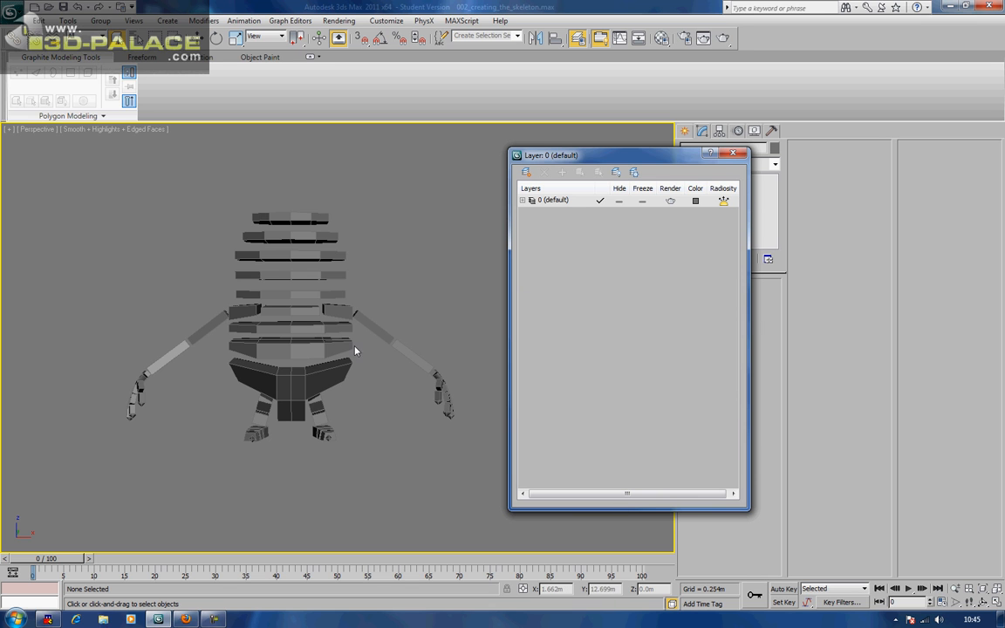
{"action": "left_click_drag", "start_coordinate": [103, 170], "coordinate": [420, 455]}
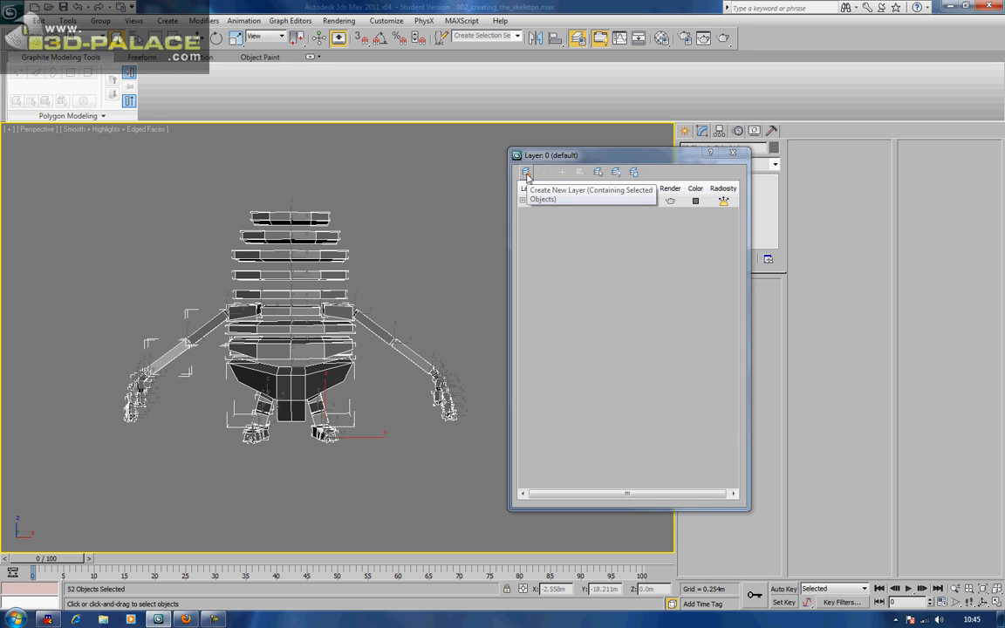
{"action": "left_click", "coordinate": [526, 173]}
Name the new layer Bones and make 0 (default) the current layer again
{"action": "right_click", "coordinate": [542, 215]}
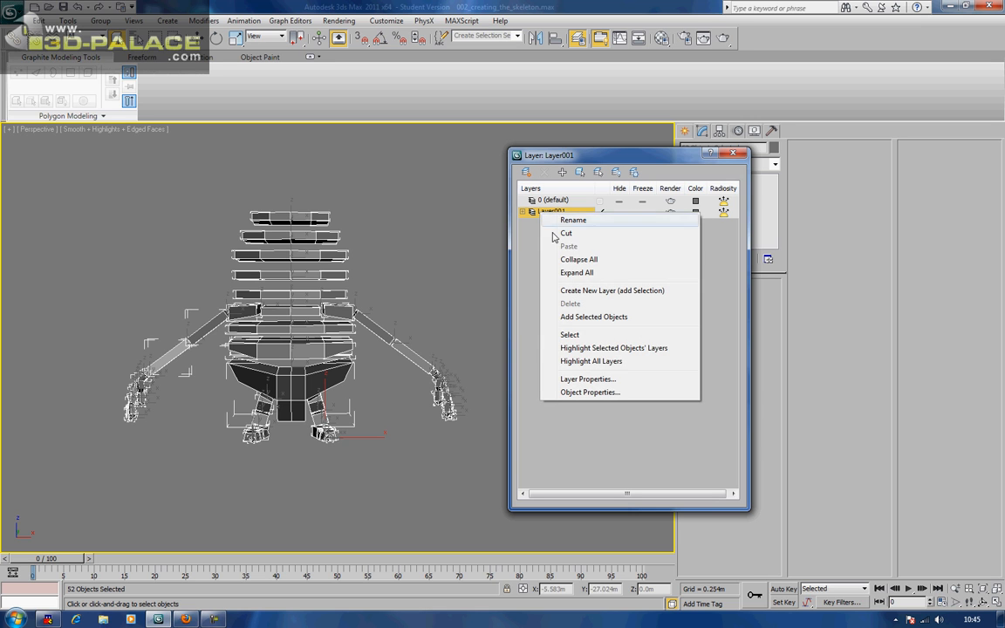
{"action": "left_click", "coordinate": [562, 221]}
{"action": "type", "text": "Bones"}
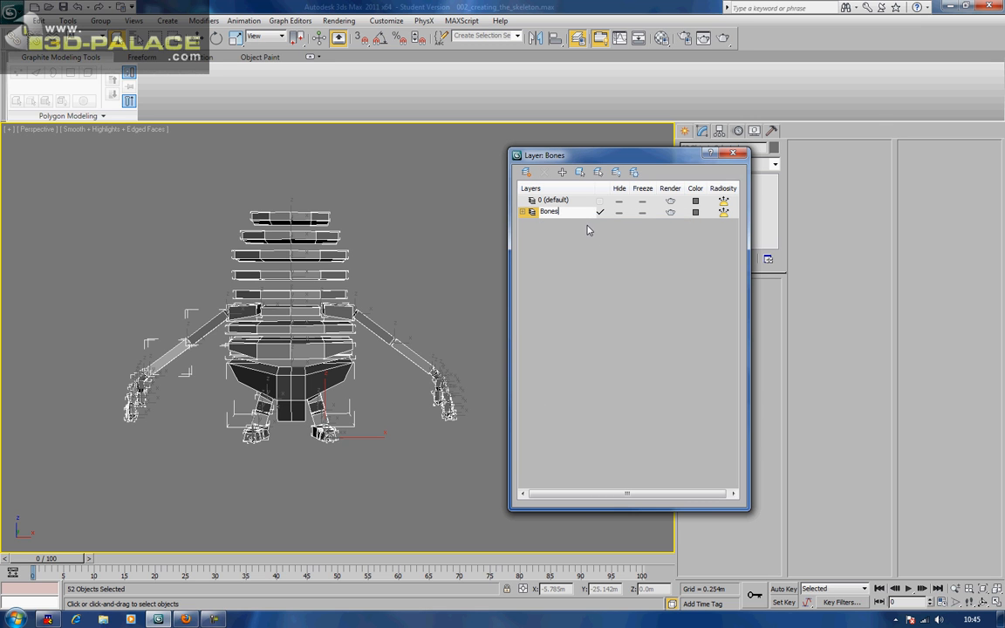
{"action": "left_click", "coordinate": [594, 258]}
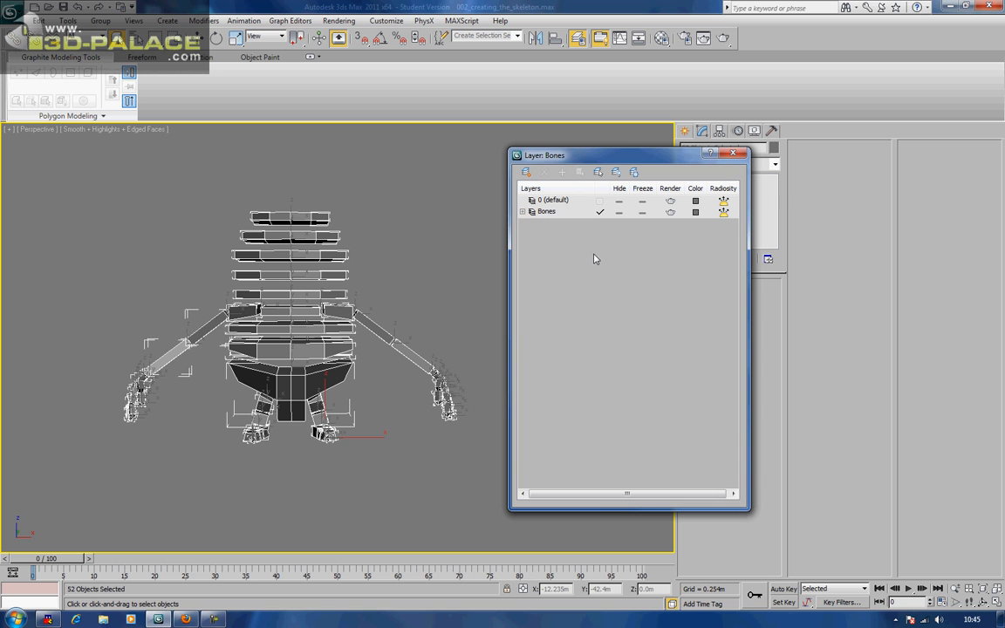
{"action": "left_click", "coordinate": [601, 200]}
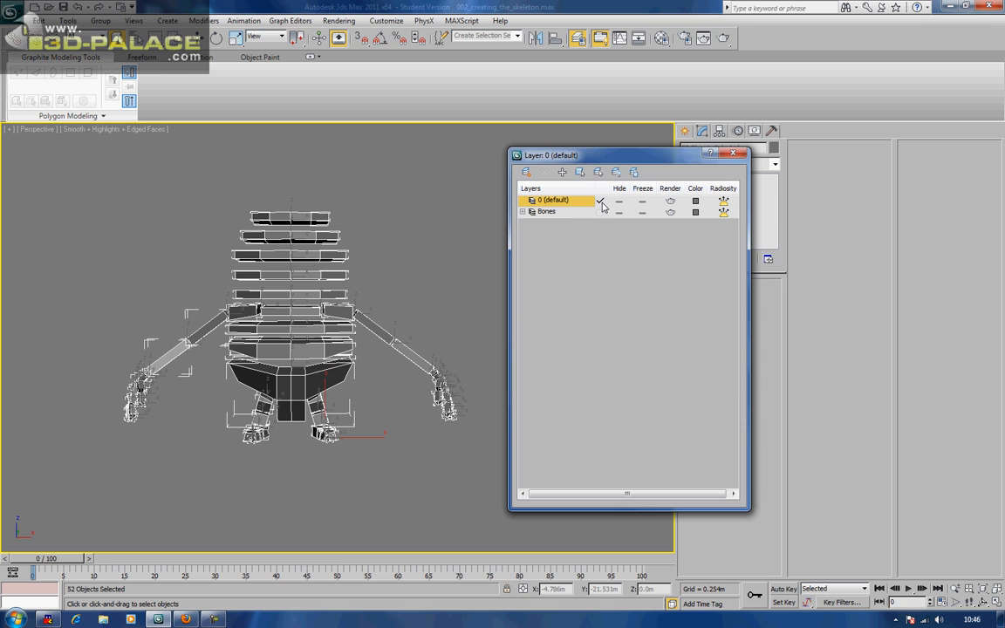
{"action": "left_click", "coordinate": [451, 248]}
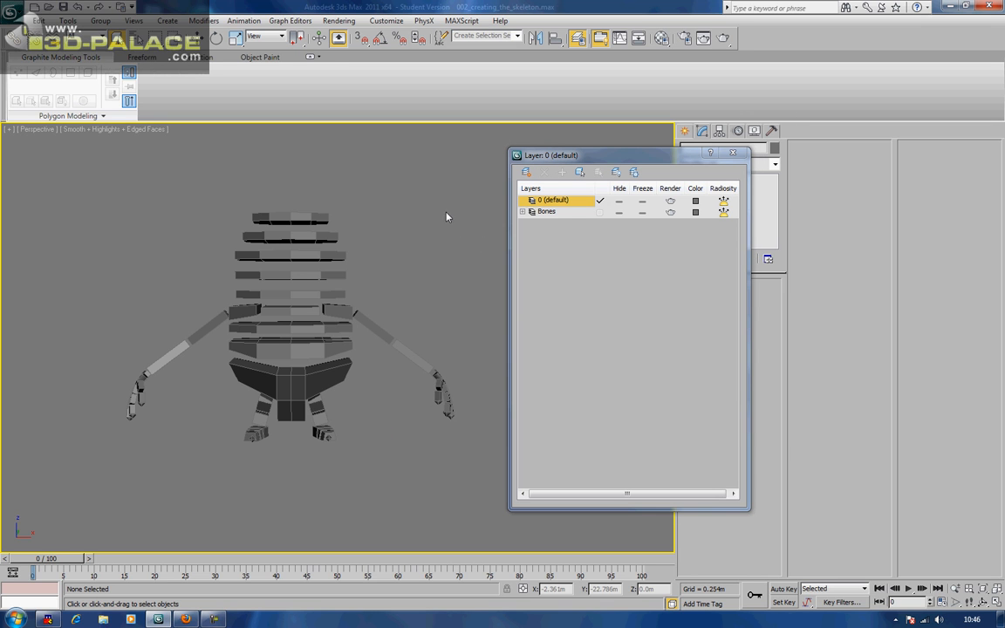
{"action": "scroll", "coordinate": [437, 202], "scroll_direction": "down", "scroll_amount": 4}
{"action": "middle_click_drag", "start_coordinate": [434, 198], "coordinate": [402, 209], "text": "alt"}
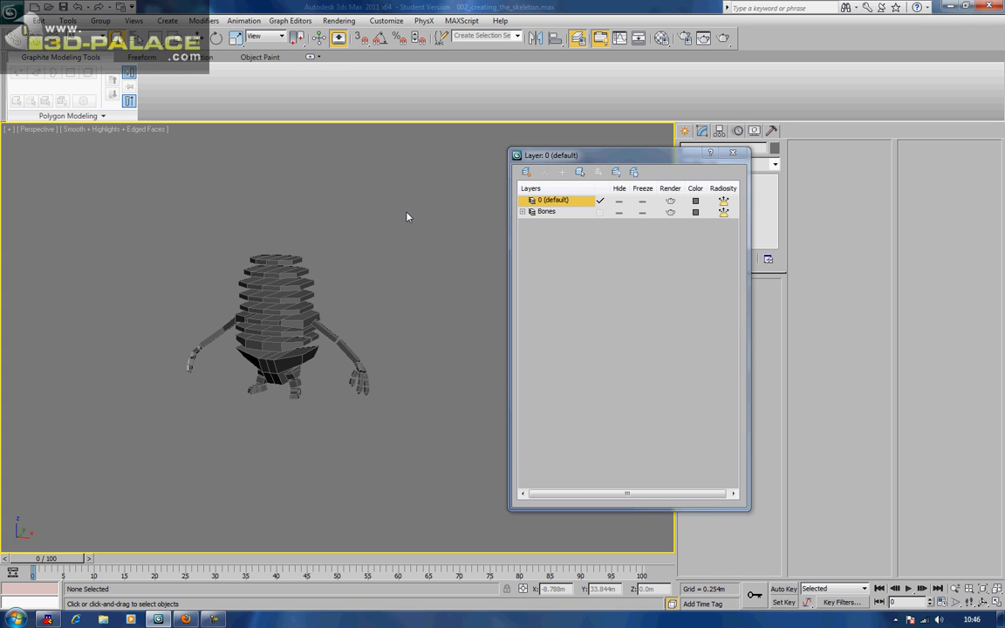
{"action": "scroll", "coordinate": [408, 218], "scroll_direction": "up", "scroll_amount": 3}
{"action": "middle_click_drag", "start_coordinate": [411, 217], "coordinate": [430, 228]}
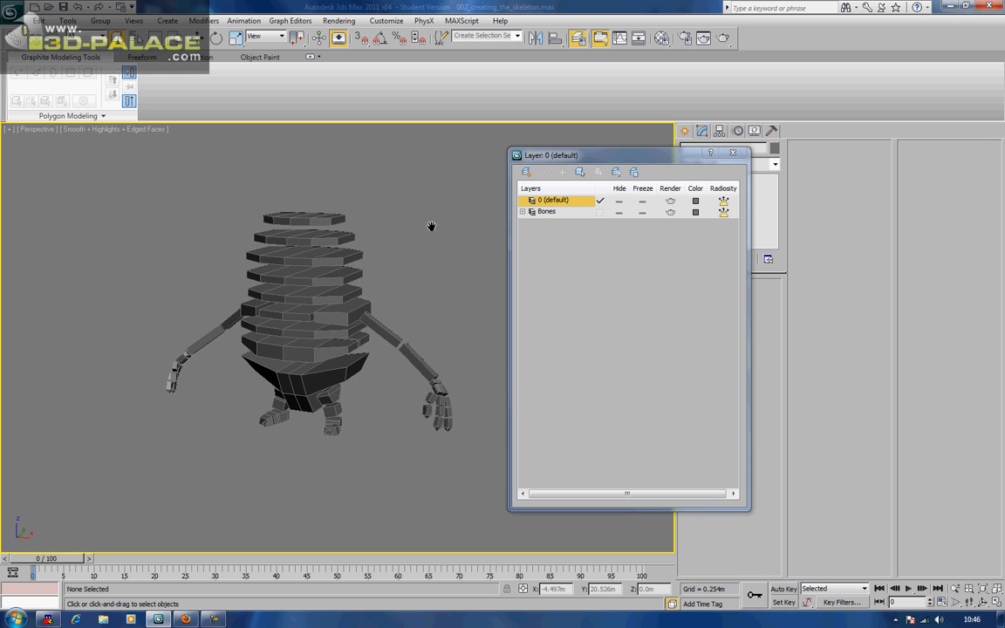
{"action": "scroll", "coordinate": [433, 223], "scroll_direction": "up", "scroll_amount": 3}
Close the layer manager and Save As the scene to workbench1.max
{"action": "left_click", "coordinate": [732, 157]}
{"action": "scroll", "coordinate": [536, 218], "scroll_direction": "down", "scroll_amount": 5}
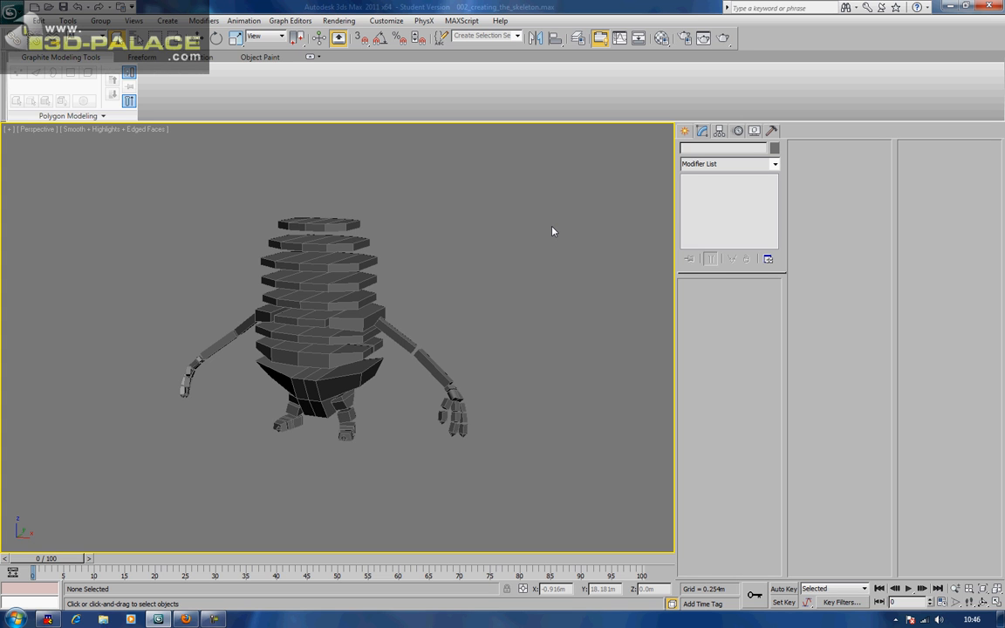
{"action": "middle_click_drag", "start_coordinate": [550, 236], "coordinate": [702, 233], "text": "alt"}
{"action": "middle_click_drag", "start_coordinate": [473, 262], "coordinate": [365, 271], "text": "alt"}
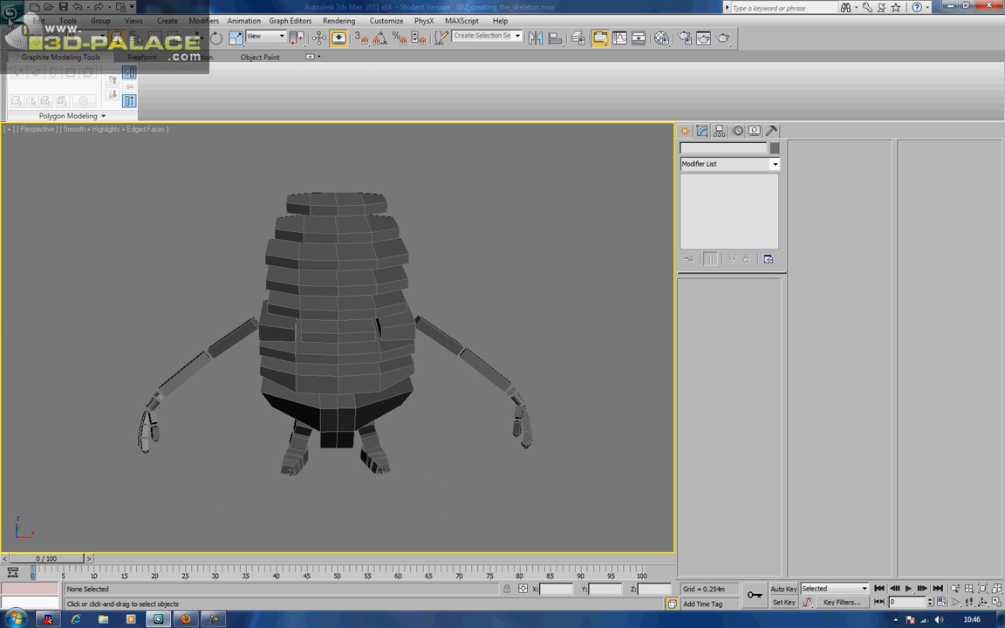
{"action": "left_click", "coordinate": [13, 13]}
{"action": "left_click", "coordinate": [31, 142]}
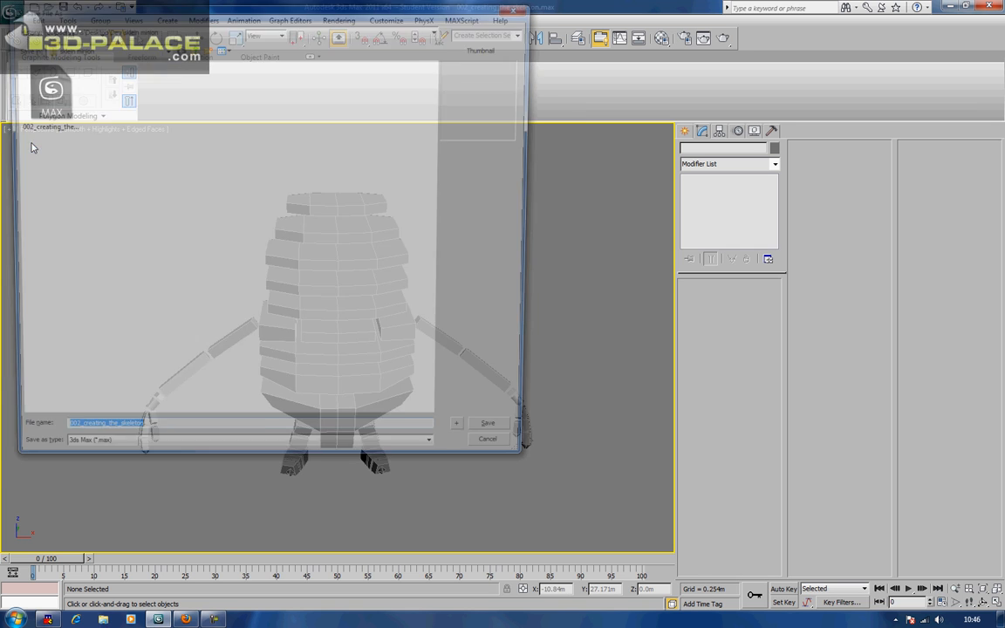
{"action": "type", "text": "workbench1"}
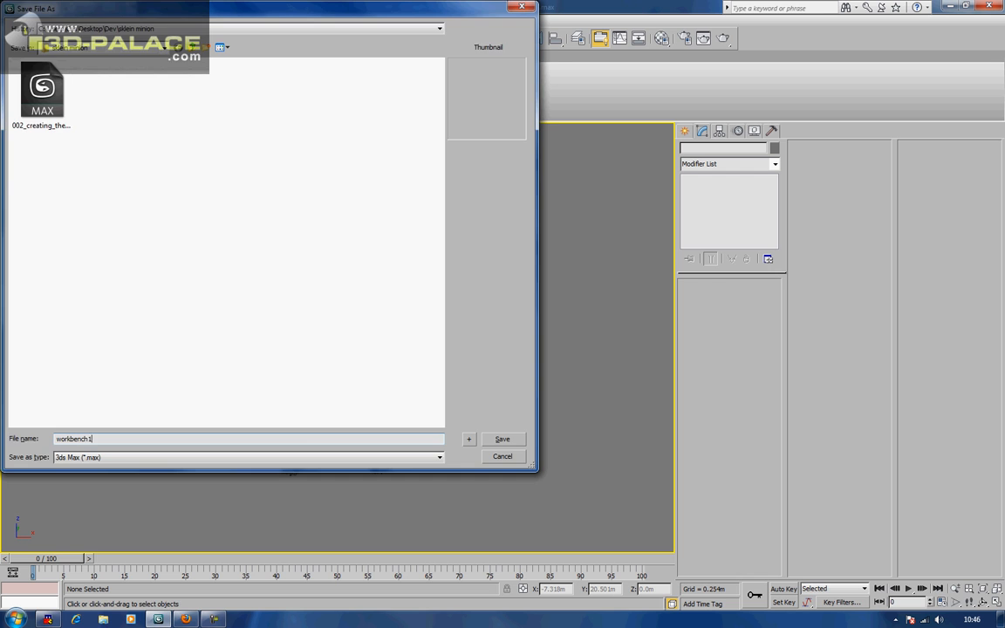
{"action": "key", "text": "Return"}
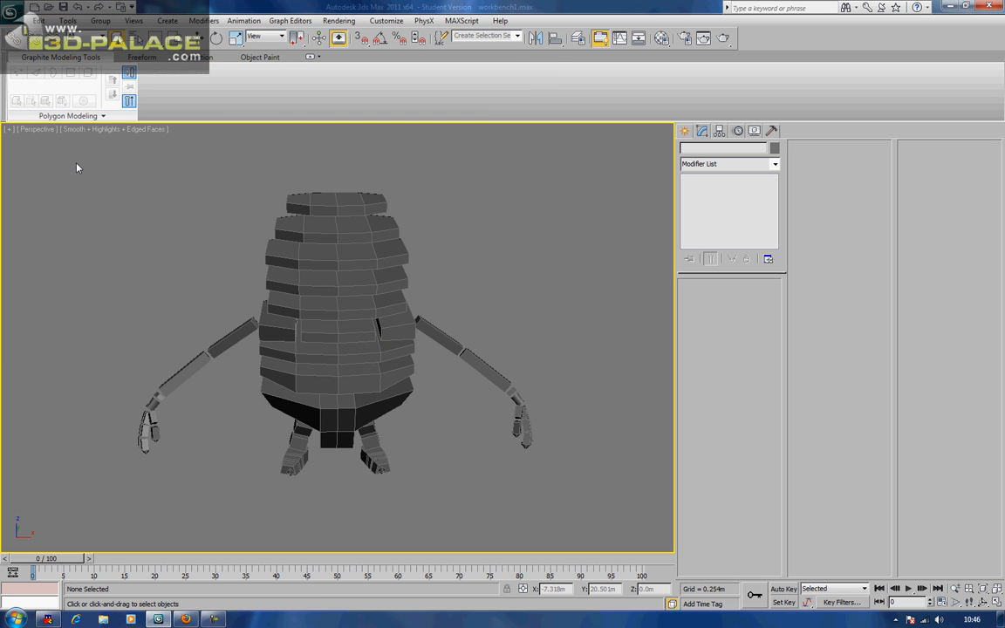
Zoom in and centre the view on the left hand's finger
{"action": "middle_click_drag", "start_coordinate": [331, 337], "coordinate": [323, 301], "text": "alt"}
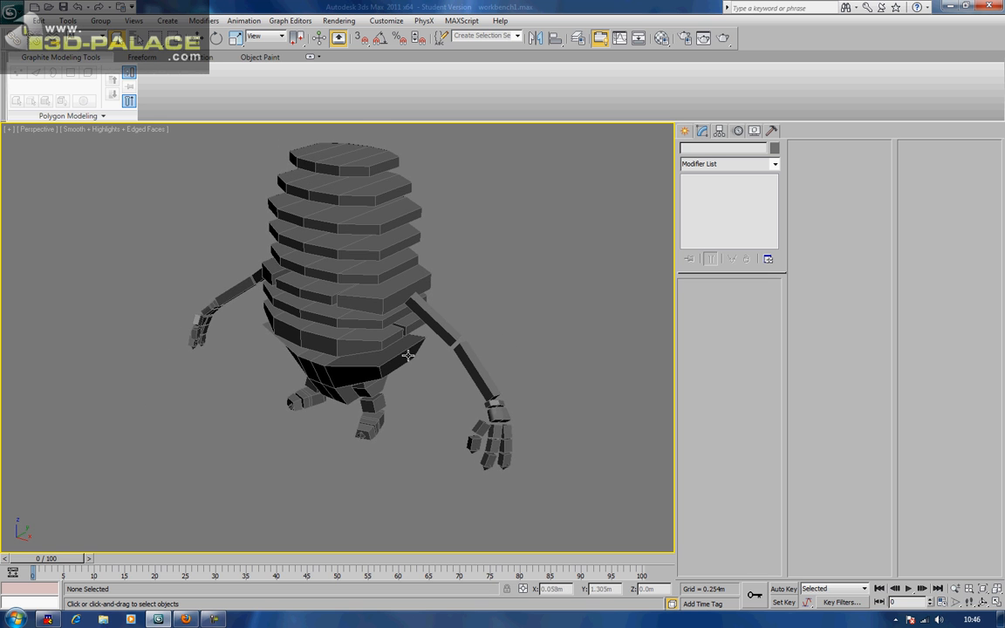
{"action": "scroll", "coordinate": [374, 325], "scroll_direction": "up", "scroll_amount": 4}
{"action": "middle_click_drag", "start_coordinate": [374, 325], "coordinate": [340, 318]}
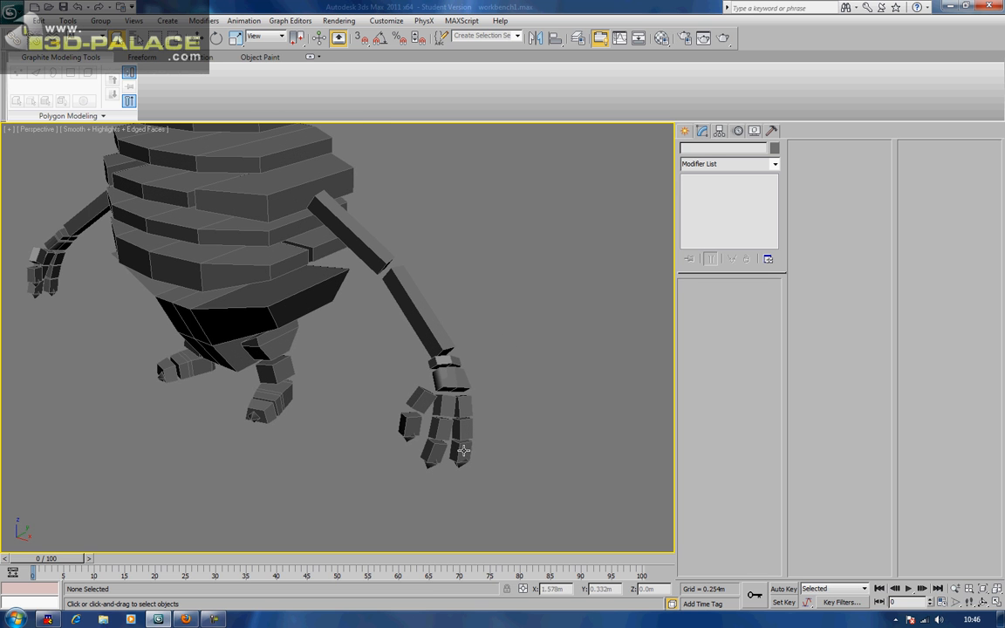
{"action": "left_click", "coordinate": [460, 447]}
{"action": "scroll", "coordinate": [451, 386], "scroll_direction": "up", "scroll_amount": 3}
{"action": "middle_click_drag", "start_coordinate": [528, 359], "coordinate": [493, 358]}
{"action": "left_click", "coordinate": [286, 464]}
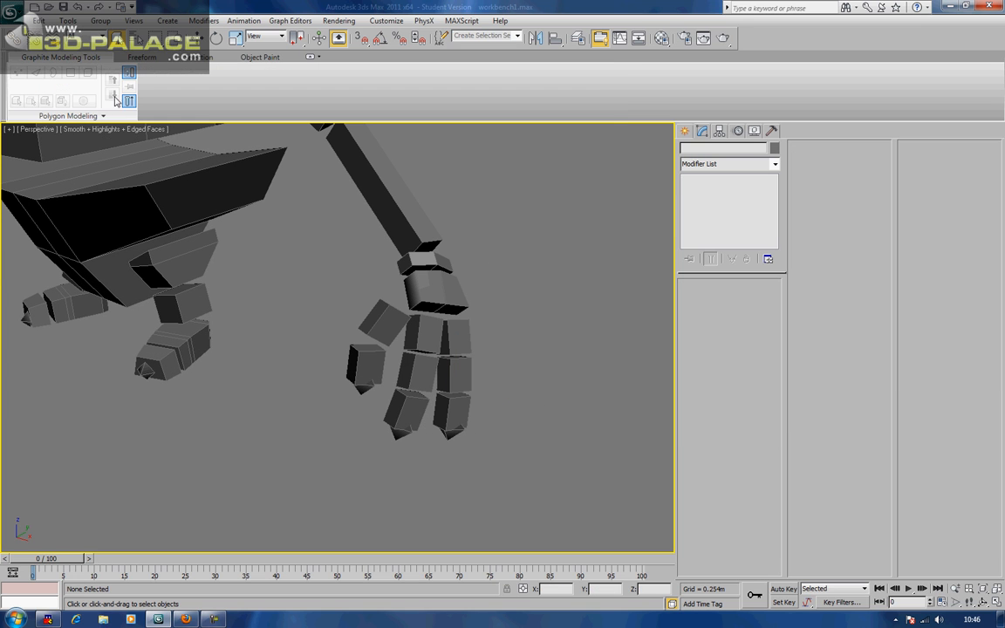
Link the chain RIG_L_Finger2_End, Finger2_3, Finger2_2, Finger2_1 up to the left wrist
{"action": "left_click", "coordinate": [13, 39]}
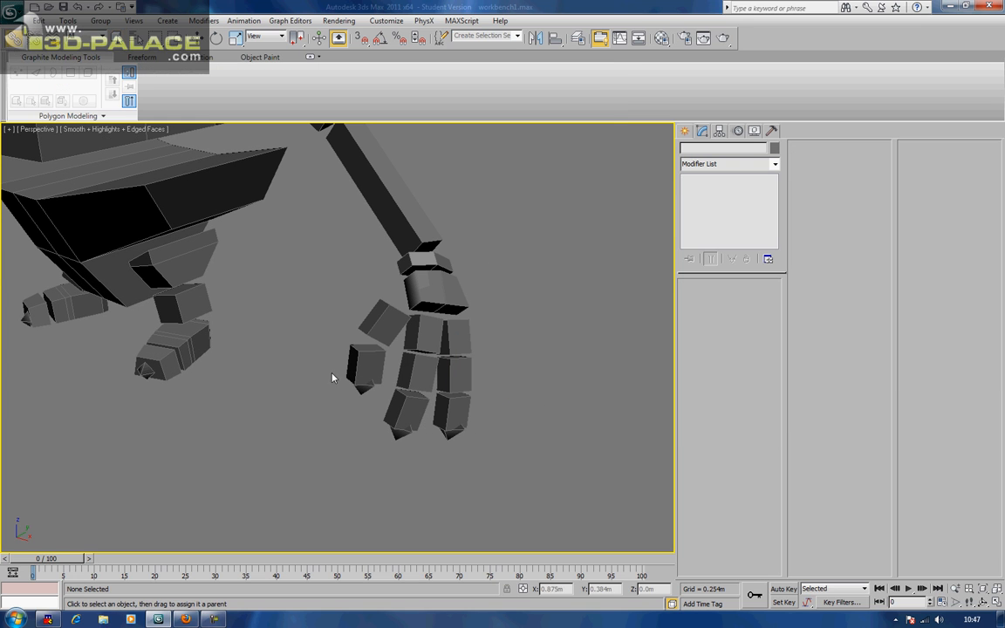
{"action": "left_click", "coordinate": [448, 430]}
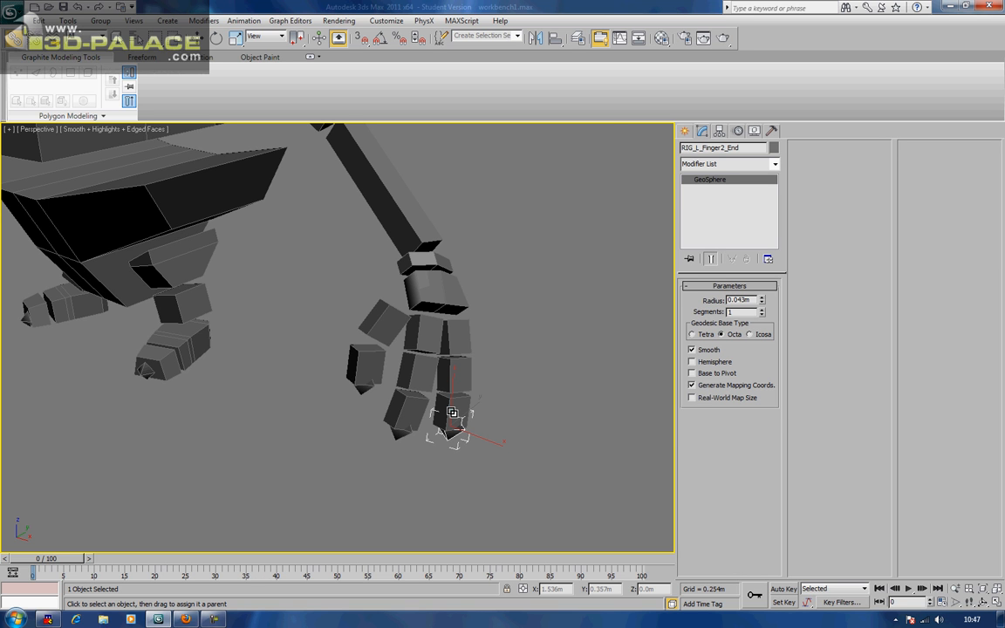
{"action": "left_click", "coordinate": [452, 412]}
{"action": "left_click", "coordinate": [456, 376]}
{"action": "left_click", "coordinate": [456, 341]}
{"action": "left_click_drag", "start_coordinate": [450, 296], "coordinate": [451, 295]}
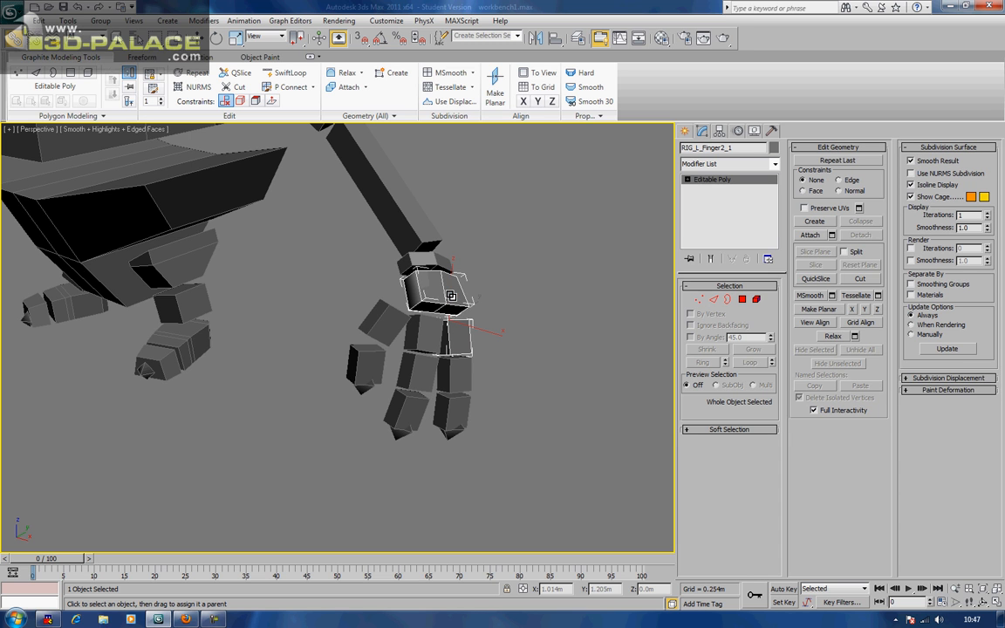
{"action": "left_click", "coordinate": [494, 294]}
Test-bend RIG_L_Finger2_1 about -16° in local rotation, then undo it
{"action": "left_click", "coordinate": [460, 294]}
{"action": "left_click", "coordinate": [466, 340]}
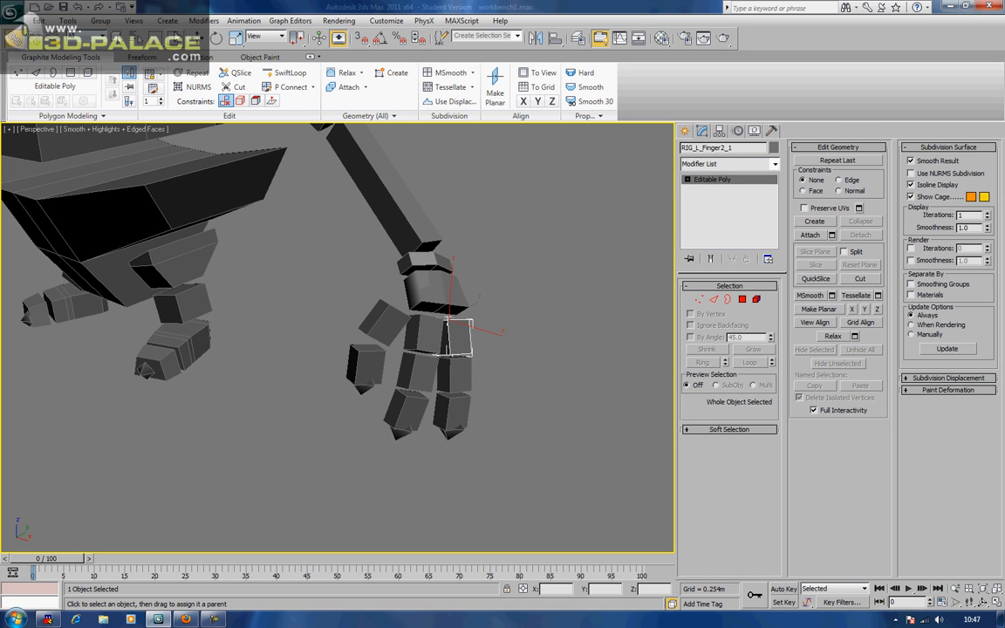
{"action": "key", "text": "e"}
{"action": "left_click_drag", "start_coordinate": [483, 307], "coordinate": [489, 365]}
{"action": "left_click", "coordinate": [464, 377]}
{"action": "key", "text": "ctrl+z"}
Rotate RIG_L_Wrist slightly and back, reselect RIG_L_Finger2_1, and bring up the IK Solvers menu
{"action": "middle_click_drag", "start_coordinate": [500, 389], "coordinate": [433, 374], "text": "alt"}
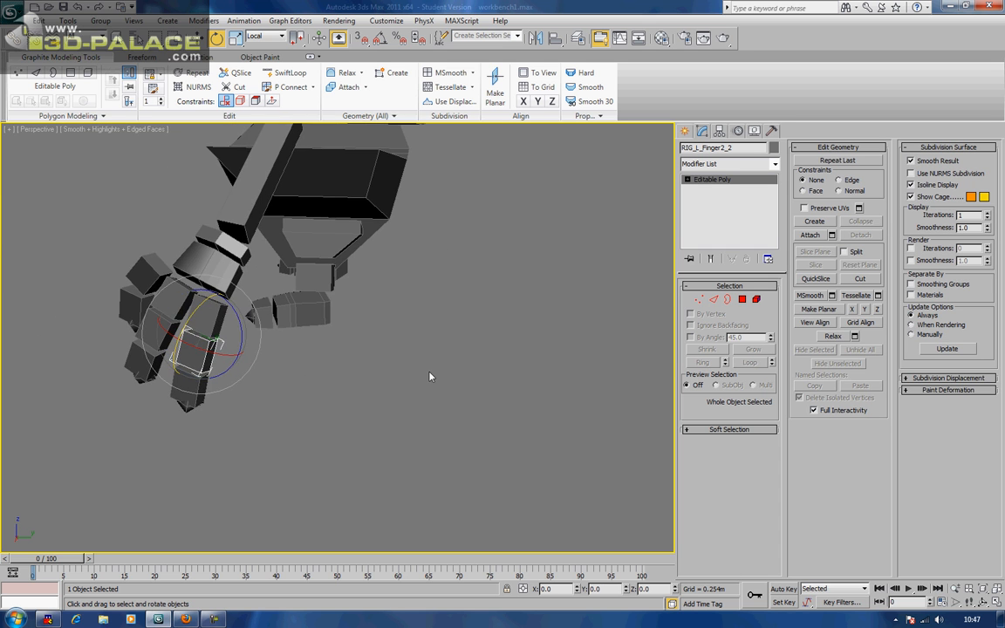
{"action": "scroll", "coordinate": [433, 374], "scroll_direction": "up", "scroll_amount": 3}
{"action": "middle_click_drag", "start_coordinate": [276, 362], "coordinate": [286, 307]}
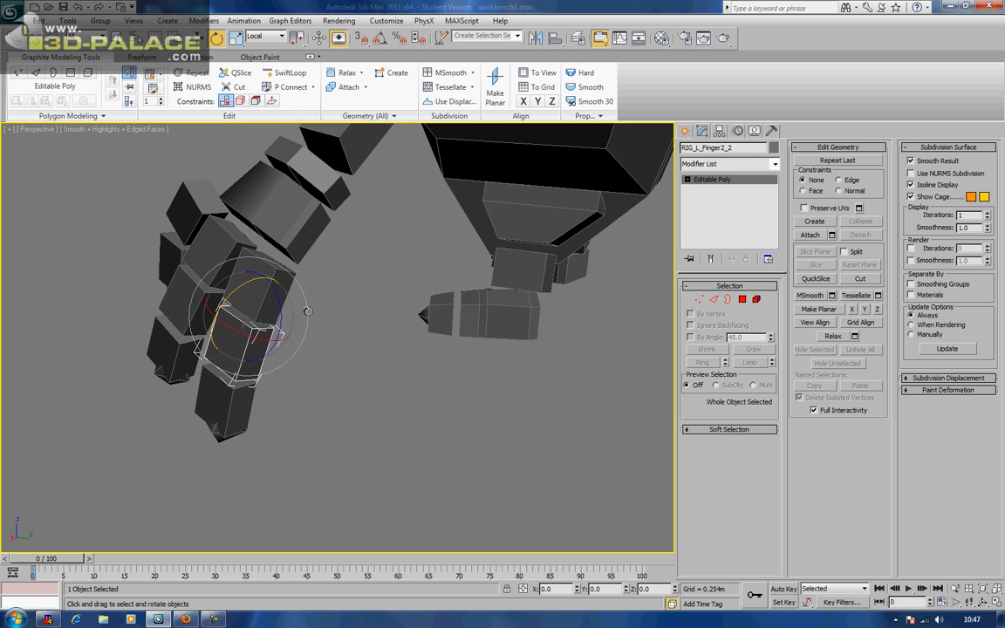
{"action": "left_click", "coordinate": [277, 272]}
{"action": "left_click", "coordinate": [253, 176]}
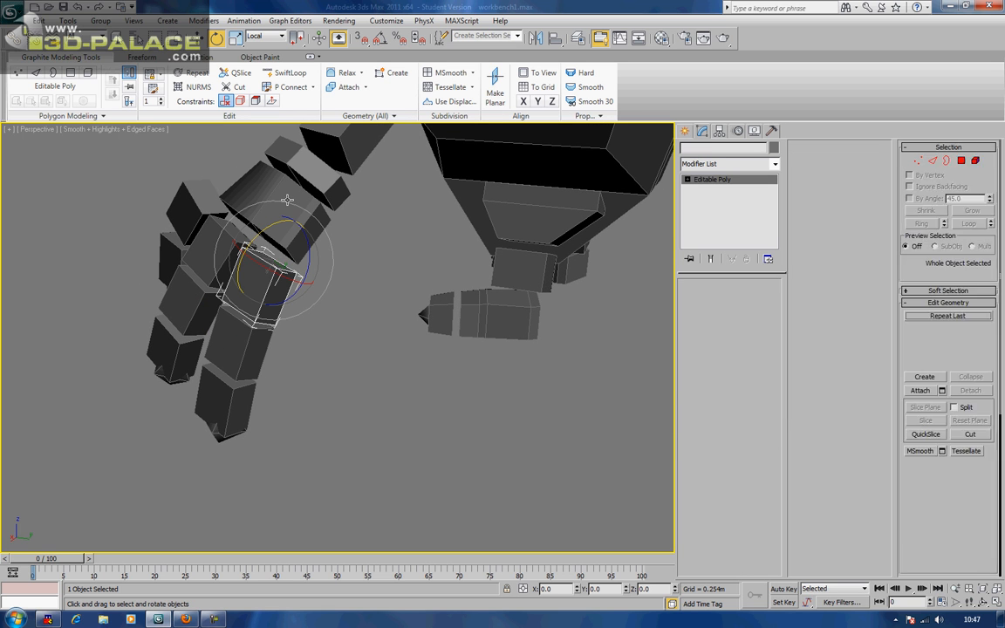
{"action": "left_click_drag", "start_coordinate": [252, 191], "coordinate": [277, 208]}
{"action": "middle_click_drag", "start_coordinate": [278, 289], "coordinate": [302, 280]}
{"action": "left_click", "coordinate": [292, 279]}
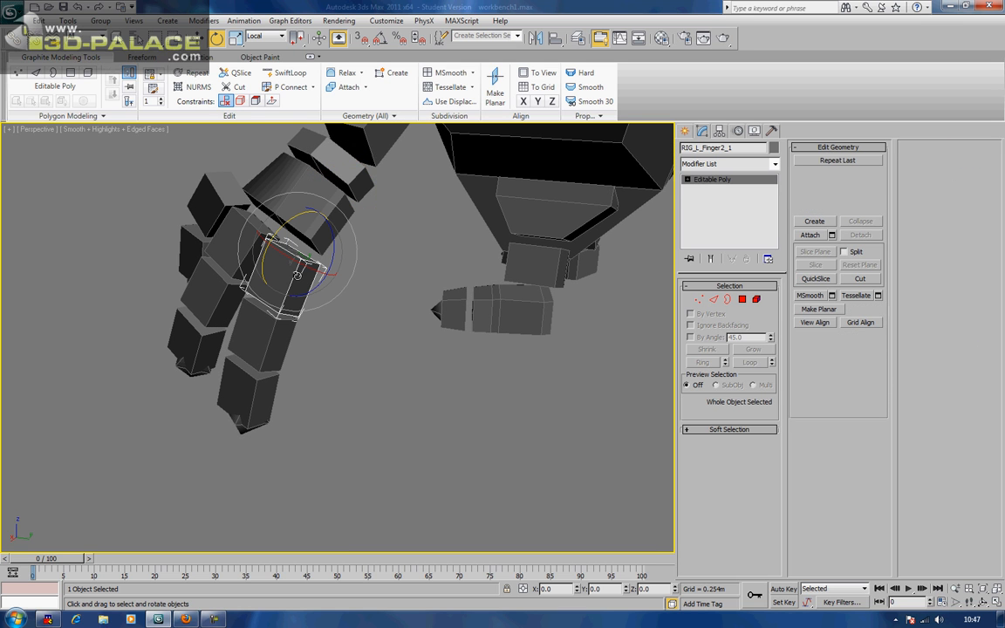
{"action": "left_click", "coordinate": [243, 21]}
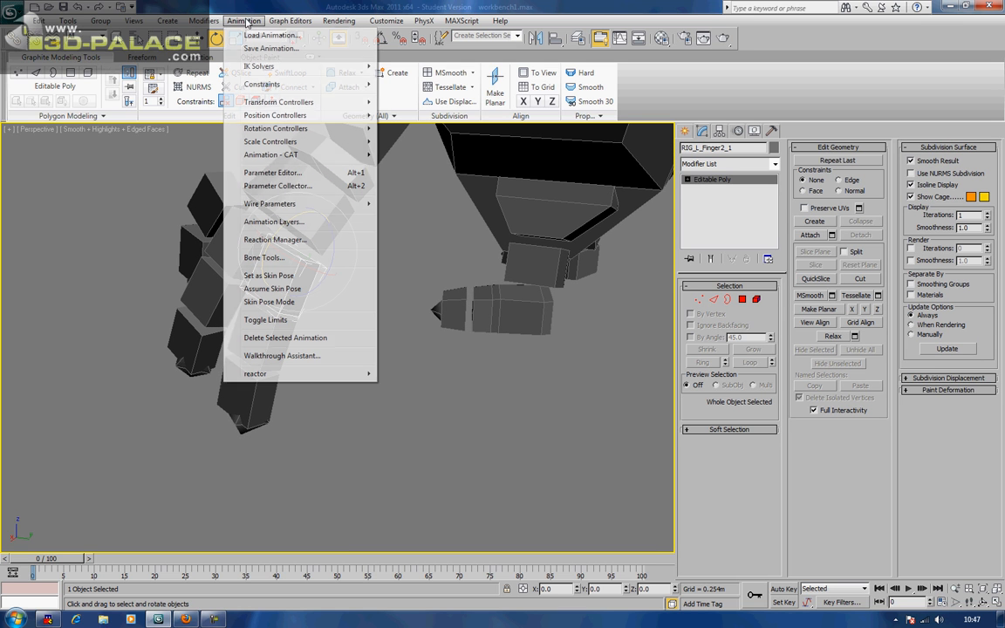
Create an HI Solver IK chain from RIG_L_Finger2_1 to the fingertip RIG_L_Finger2_End, using Local coordinates
{"action": "mouse_move", "coordinate": [268, 70]}
{"action": "left_click", "coordinate": [406, 67]}
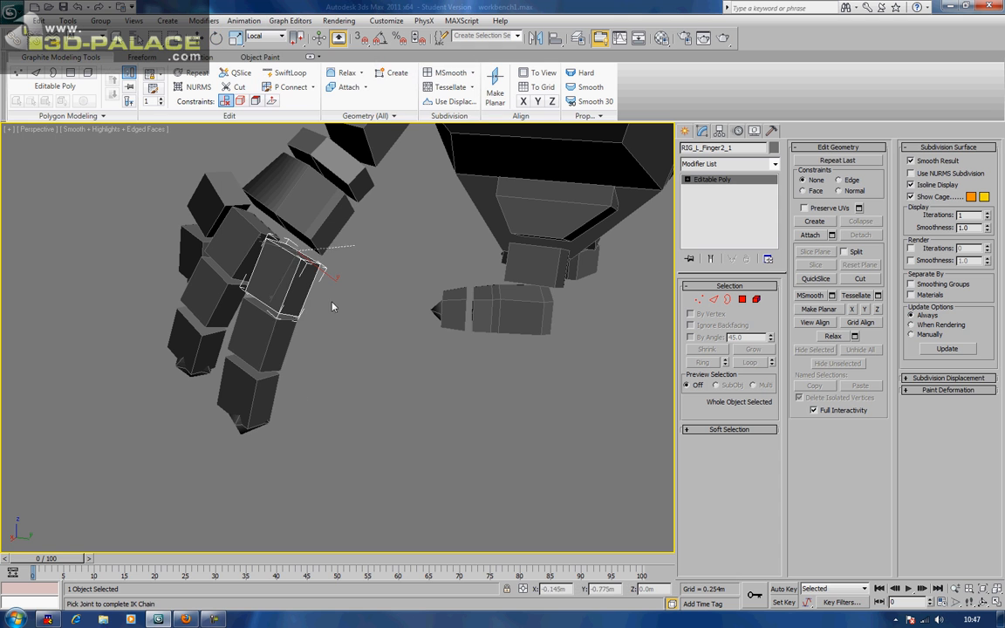
{"action": "left_click", "coordinate": [239, 427]}
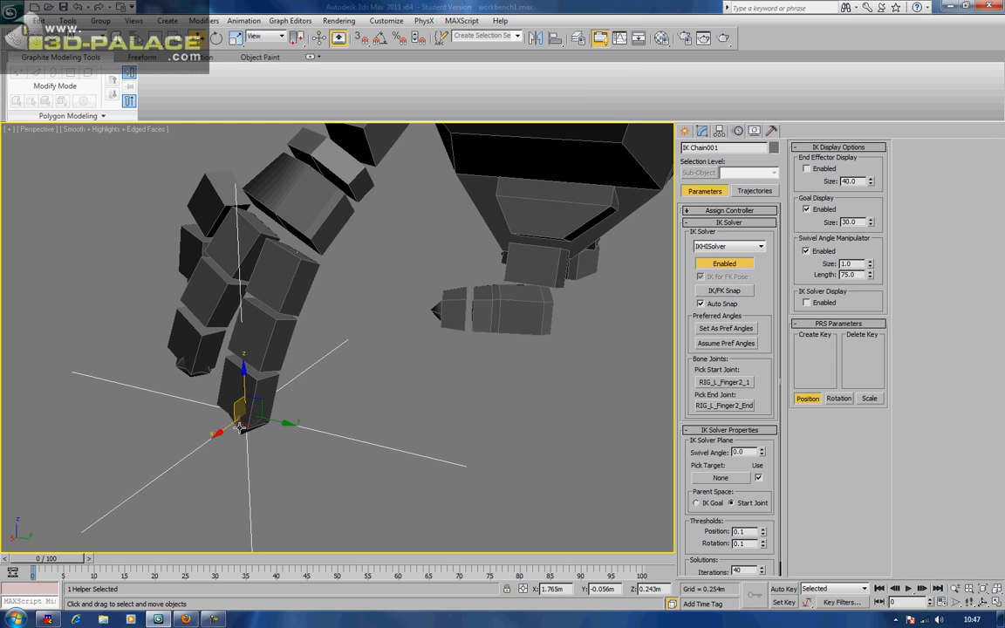
{"action": "middle_click_drag", "start_coordinate": [240, 417], "coordinate": [303, 170], "text": "alt"}
{"action": "left_click", "coordinate": [255, 39]}
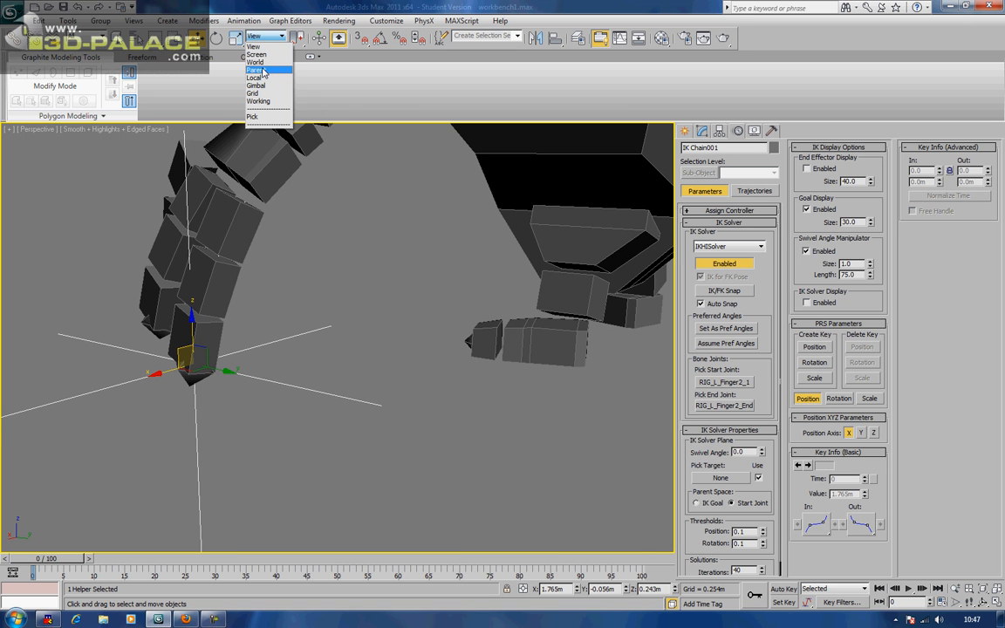
{"action": "left_click", "coordinate": [240, 78]}
Drag the IK goal to bend and curl the finger, then undo back to straight
{"action": "middle_click_drag", "start_coordinate": [236, 204], "coordinate": [387, 234], "text": "alt"}
{"action": "left_click_drag", "start_coordinate": [605, 291], "coordinate": [526, 219]}
{"action": "middle_click_drag", "start_coordinate": [567, 229], "coordinate": [469, 240], "text": "alt"}
{"action": "left_click_drag", "start_coordinate": [407, 261], "coordinate": [426, 272]}
{"action": "middle_click_drag", "start_coordinate": [432, 264], "coordinate": [377, 261], "text": "alt"}
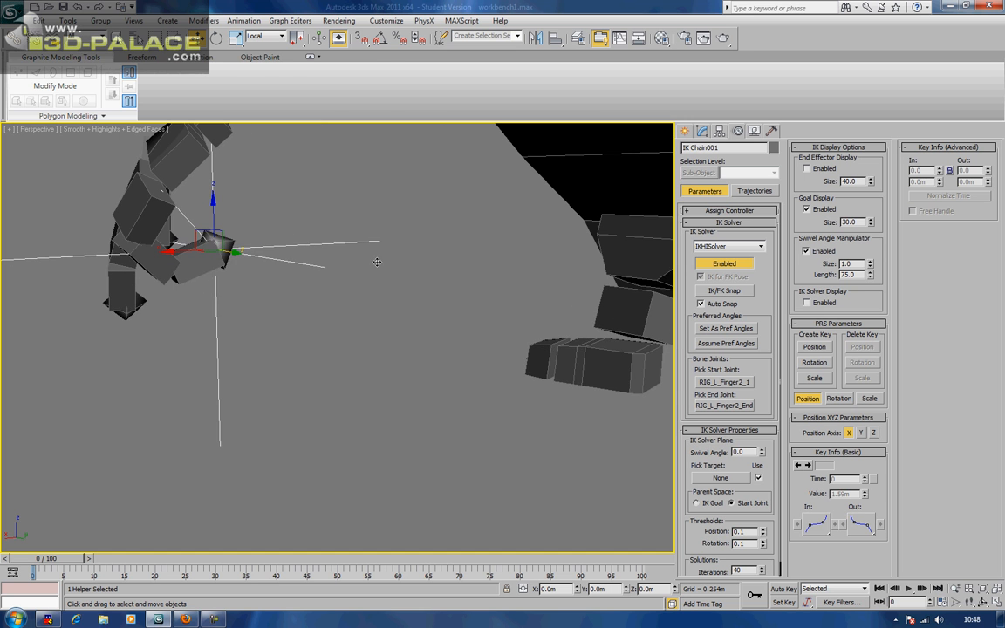
{"action": "middle_click_drag", "start_coordinate": [307, 257], "coordinate": [144, 263], "text": "alt"}
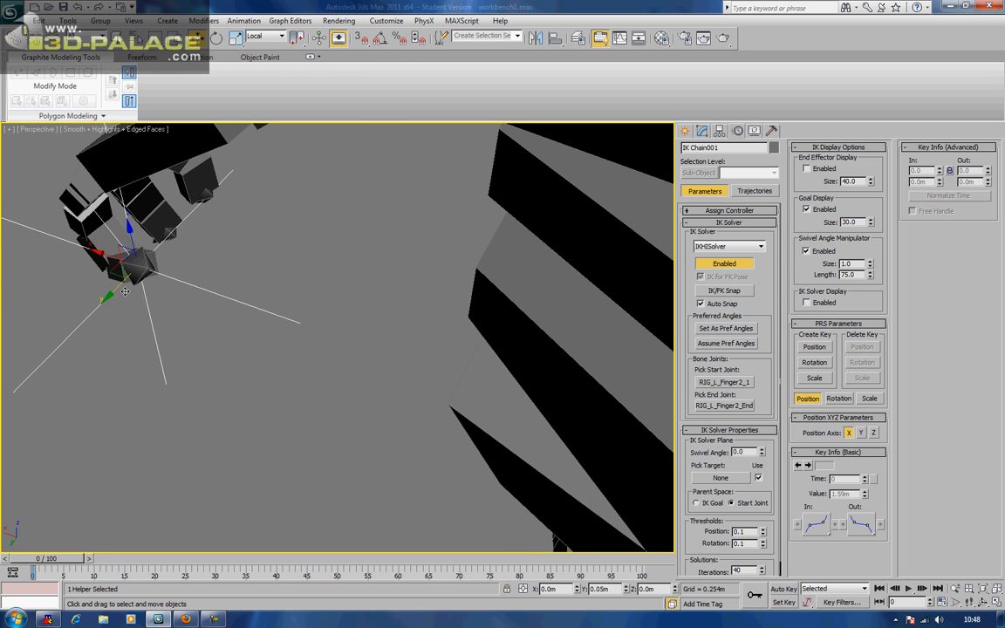
{"action": "middle_click_drag", "start_coordinate": [131, 276], "coordinate": [214, 254], "text": "alt"}
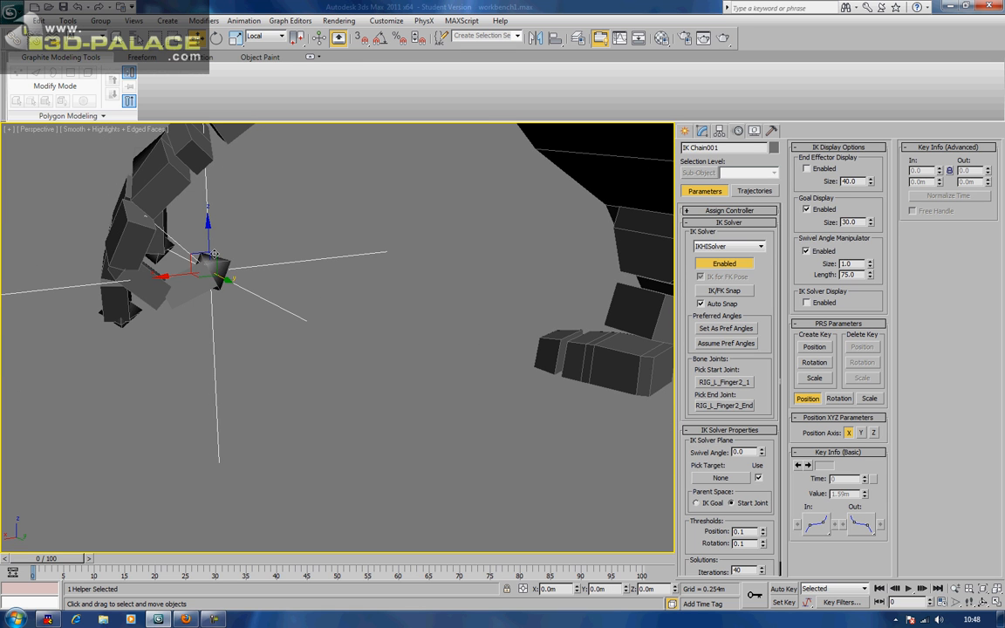
{"action": "left_click_drag", "start_coordinate": [199, 253], "coordinate": [179, 279]}
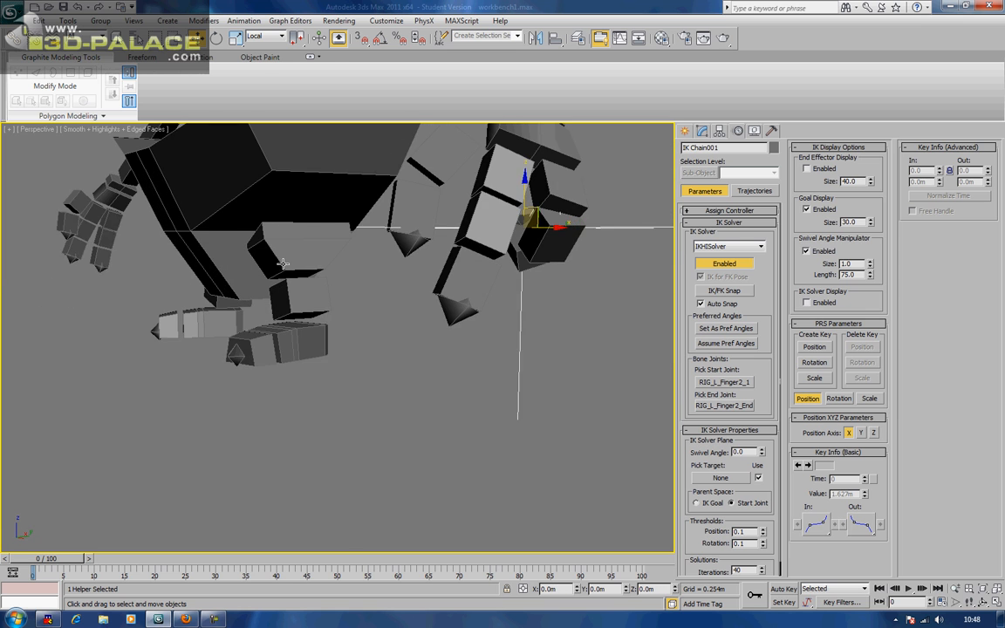
{"action": "scroll", "coordinate": [283, 263], "scroll_direction": "down", "scroll_amount": 3}
{"action": "middle_click_drag", "start_coordinate": [282, 263], "coordinate": [256, 289], "text": "alt"}
{"action": "key", "text": "ctrl+z"}
{"action": "key", "text": "ctrl+z"}
{"action": "key", "text": "ctrl+z"}
{"action": "key", "text": "ctrl+z"}
{"action": "key", "text": "ctrl+z"}
{"action": "key", "text": "ctrl+z"}
{"action": "key", "text": "ctrl+z"}
{"action": "key", "text": "ctrl+z"}
{"action": "key", "text": "ctrl+z"}
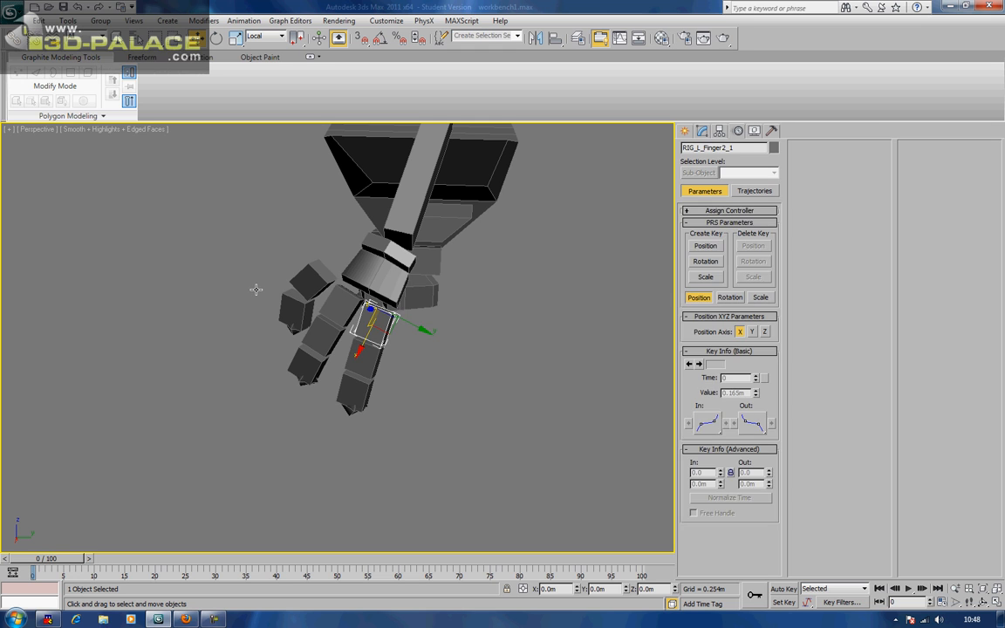
Unlink all six finger bones of both left fingers from their parent
{"action": "left_click", "coordinate": [256, 290]}
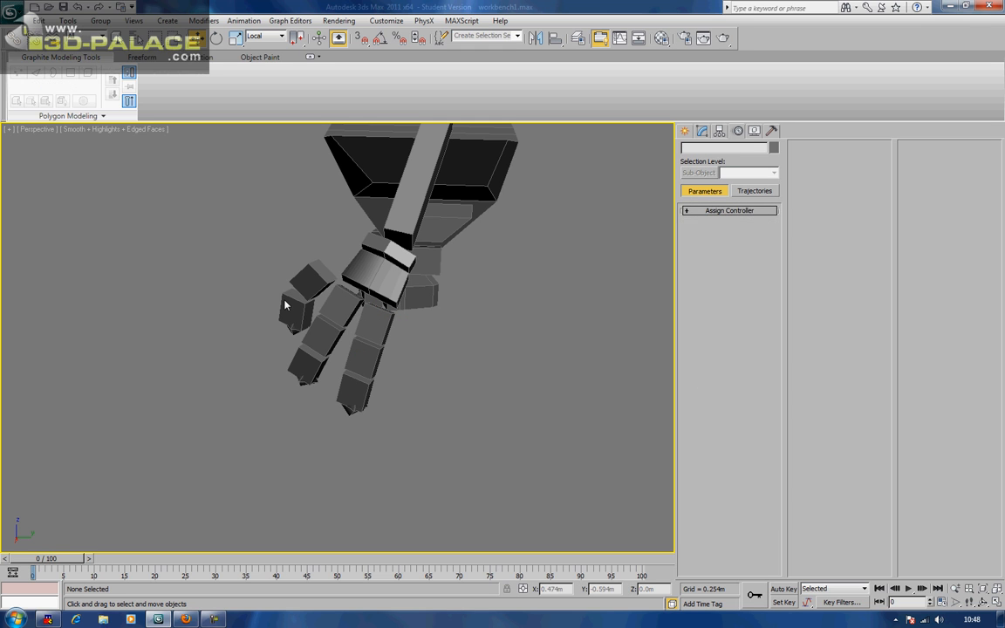
{"action": "left_click", "coordinate": [371, 321]}
{"action": "left_click_drag", "start_coordinate": [409, 323], "coordinate": [384, 315]}
{"action": "right_click", "coordinate": [384, 314]}
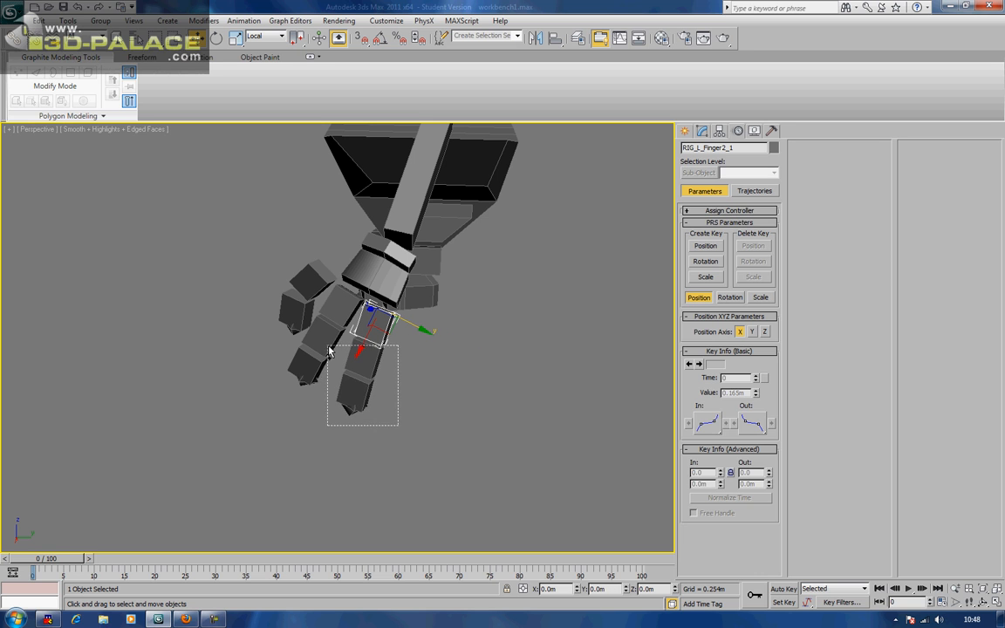
{"action": "left_click_drag", "start_coordinate": [345, 365], "coordinate": [315, 346]}
{"action": "left_click", "coordinate": [35, 40]}
{"action": "left_click", "coordinate": [210, 343]}
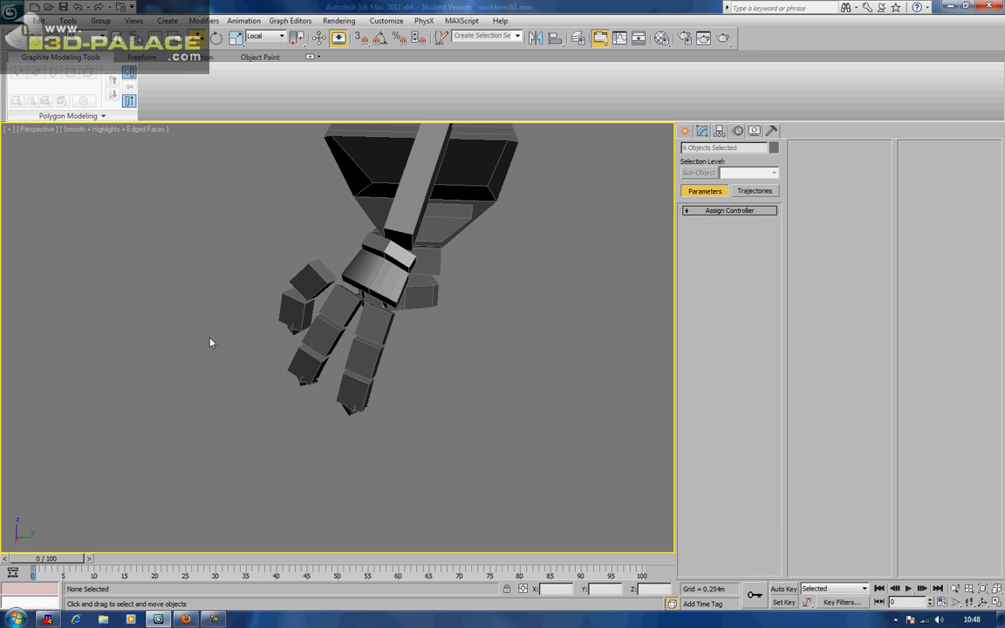
Rotate the left fingertip end marker about 17°
{"action": "left_click", "coordinate": [351, 411]}
{"action": "middle_click_drag", "start_coordinate": [349, 416], "coordinate": [367, 401], "text": "alt"}
{"action": "left_click", "coordinate": [217, 38]}
{"action": "left_click_drag", "start_coordinate": [361, 274], "coordinate": [393, 279]}
{"action": "middle_click_drag", "start_coordinate": [259, 305], "coordinate": [487, 463], "text": "alt"}
Rotate the left thumb tip marker RIG_L_thumb_end, then reframe the upright robot down to its feet
{"action": "left_click", "coordinate": [475, 487]}
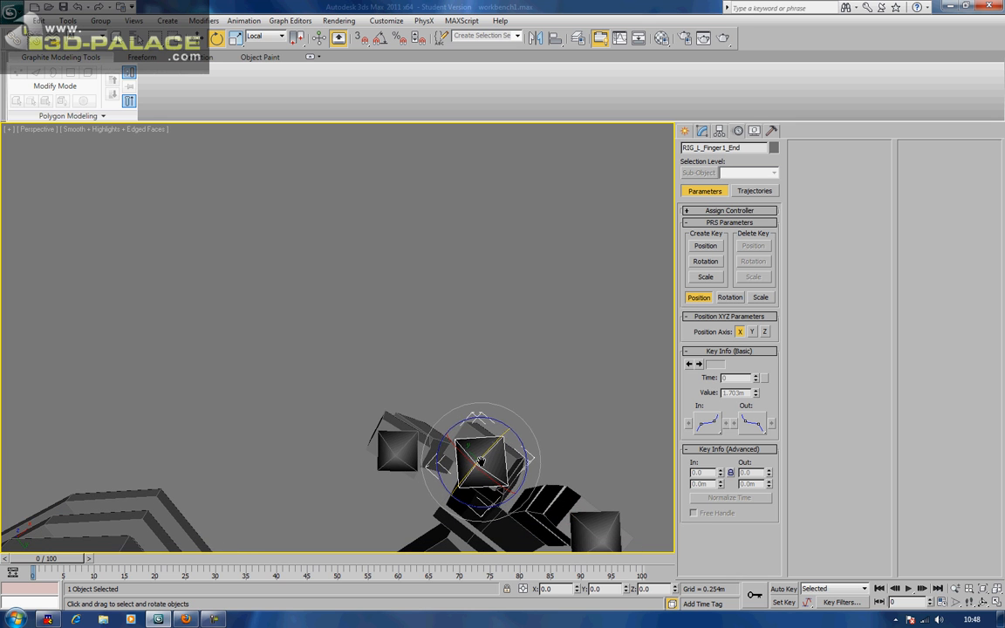
{"action": "left_click", "coordinate": [403, 456]}
{"action": "middle_click_drag", "start_coordinate": [415, 465], "coordinate": [435, 341], "text": "alt"}
{"action": "mouse_move", "coordinate": [438, 339]}
{"action": "left_mouse_down"}
{"action": "mouse_move", "coordinate": [432, 322]}
{"action": "mouse_move", "coordinate": [435, 331]}
{"action": "left_mouse_up"}
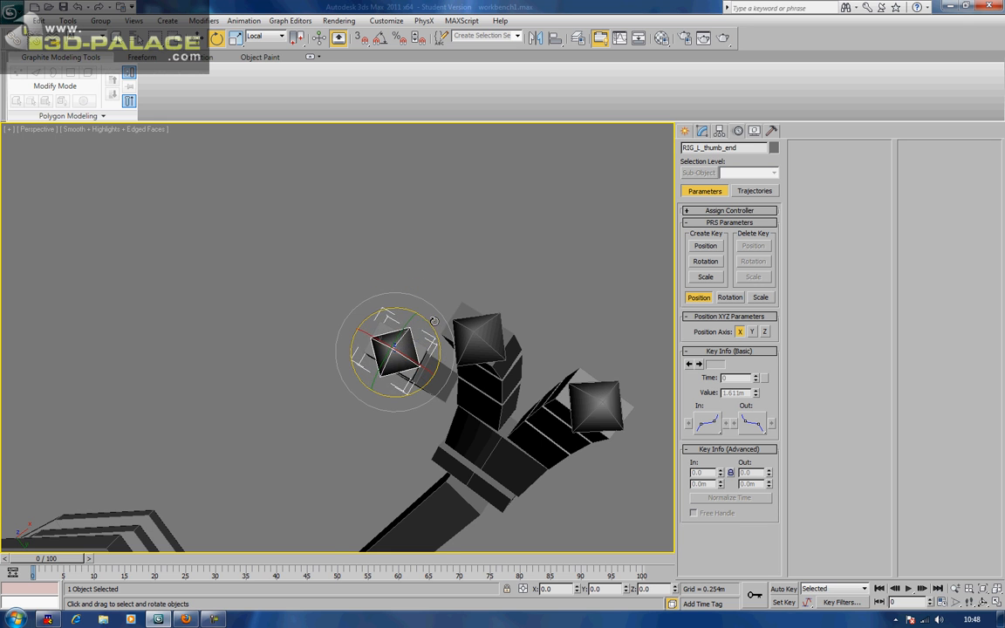
{"action": "scroll", "coordinate": [434, 331], "scroll_direction": "down", "scroll_amount": 3}
{"action": "middle_click_drag", "start_coordinate": [420, 405], "coordinate": [464, 290]}
{"action": "scroll", "coordinate": [465, 291], "scroll_direction": "down", "scroll_amount": 5}
{"action": "middle_click_drag", "start_coordinate": [324, 445], "coordinate": [392, 446]}
{"action": "scroll", "coordinate": [376, 298], "scroll_direction": "down", "scroll_amount": 4}
{"action": "scroll", "coordinate": [391, 447], "scroll_direction": "up", "scroll_amount": 8}
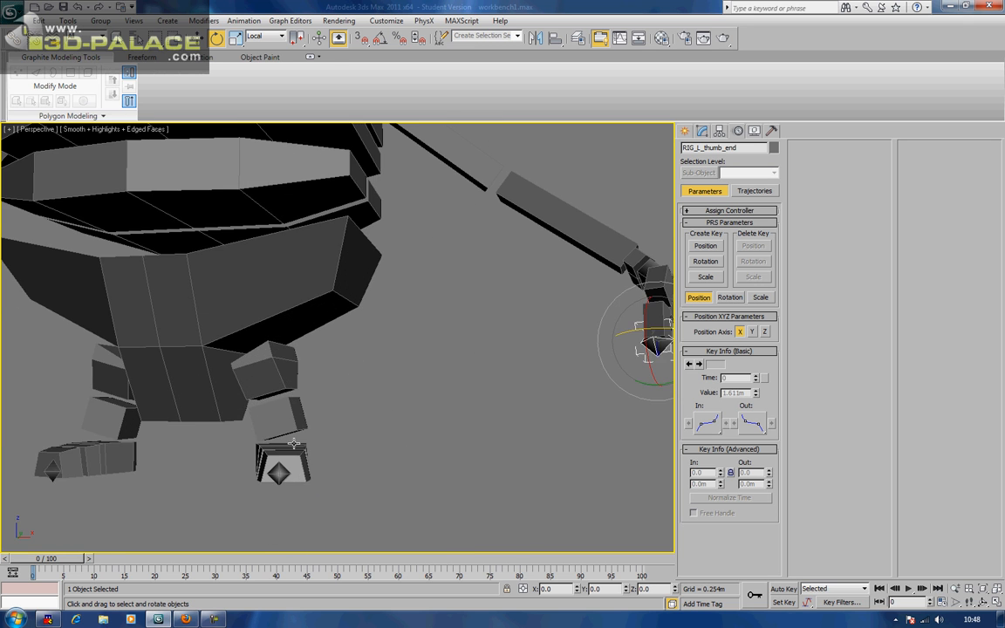
{"action": "middle_click_drag", "start_coordinate": [288, 438], "coordinate": [528, 386]}
{"action": "middle_click_drag", "start_coordinate": [454, 389], "coordinate": [524, 393], "text": "alt"}
Rotate the right thumb tip marker RIG_R_Thumb_End
{"action": "middle_click_drag", "start_coordinate": [240, 325], "coordinate": [374, 376]}
{"action": "scroll", "coordinate": [494, 410], "scroll_direction": "up", "scroll_amount": 5}
{"action": "left_click", "coordinate": [365, 315]}
{"action": "middle_click_drag", "start_coordinate": [355, 316], "coordinate": [354, 304], "text": "alt"}
{"action": "left_click_drag", "start_coordinate": [392, 143], "coordinate": [393, 163]}
{"action": "middle_click_drag", "start_coordinate": [161, 356], "coordinate": [347, 277]}
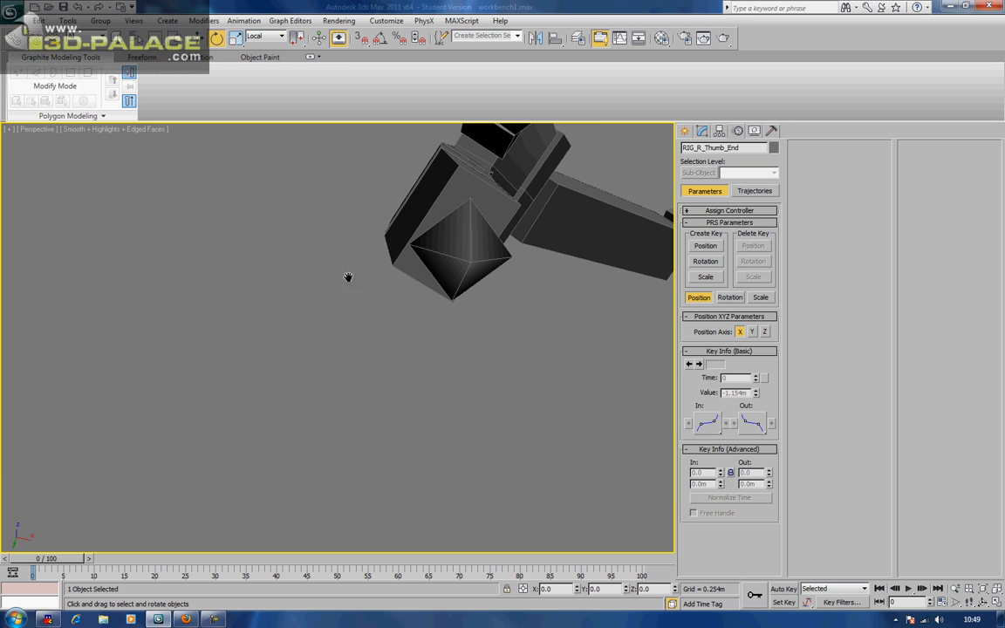
Rotate the RIG_R_Finger2_End marker, then orbit out to a front view of the character
{"action": "left_click", "coordinate": [452, 234]}
{"action": "left_click_drag", "start_coordinate": [443, 210], "coordinate": [425, 267]}
{"action": "left_click", "coordinate": [415, 443]}
{"action": "scroll", "coordinate": [419, 438], "scroll_direction": "down", "scroll_amount": 6}
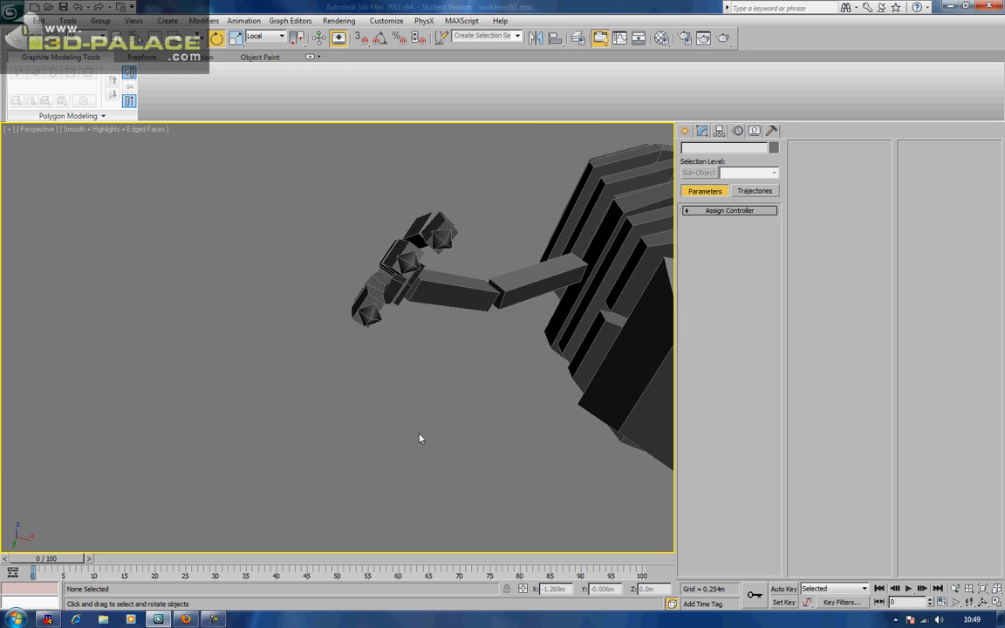
{"action": "middle_click_drag", "start_coordinate": [438, 385], "coordinate": [282, 390]}
{"action": "scroll", "coordinate": [283, 390], "scroll_direction": "down", "scroll_amount": 5}
{"action": "middle_click_drag", "start_coordinate": [345, 373], "coordinate": [321, 465], "text": "alt"}
{"action": "middle_click_drag", "start_coordinate": [349, 425], "coordinate": [388, 412], "text": "alt"}
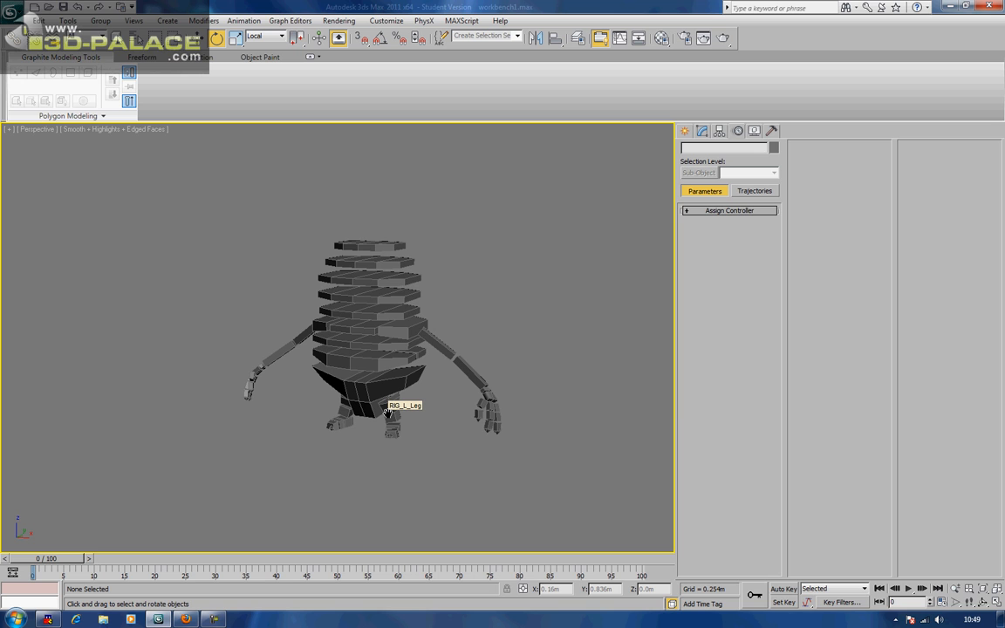